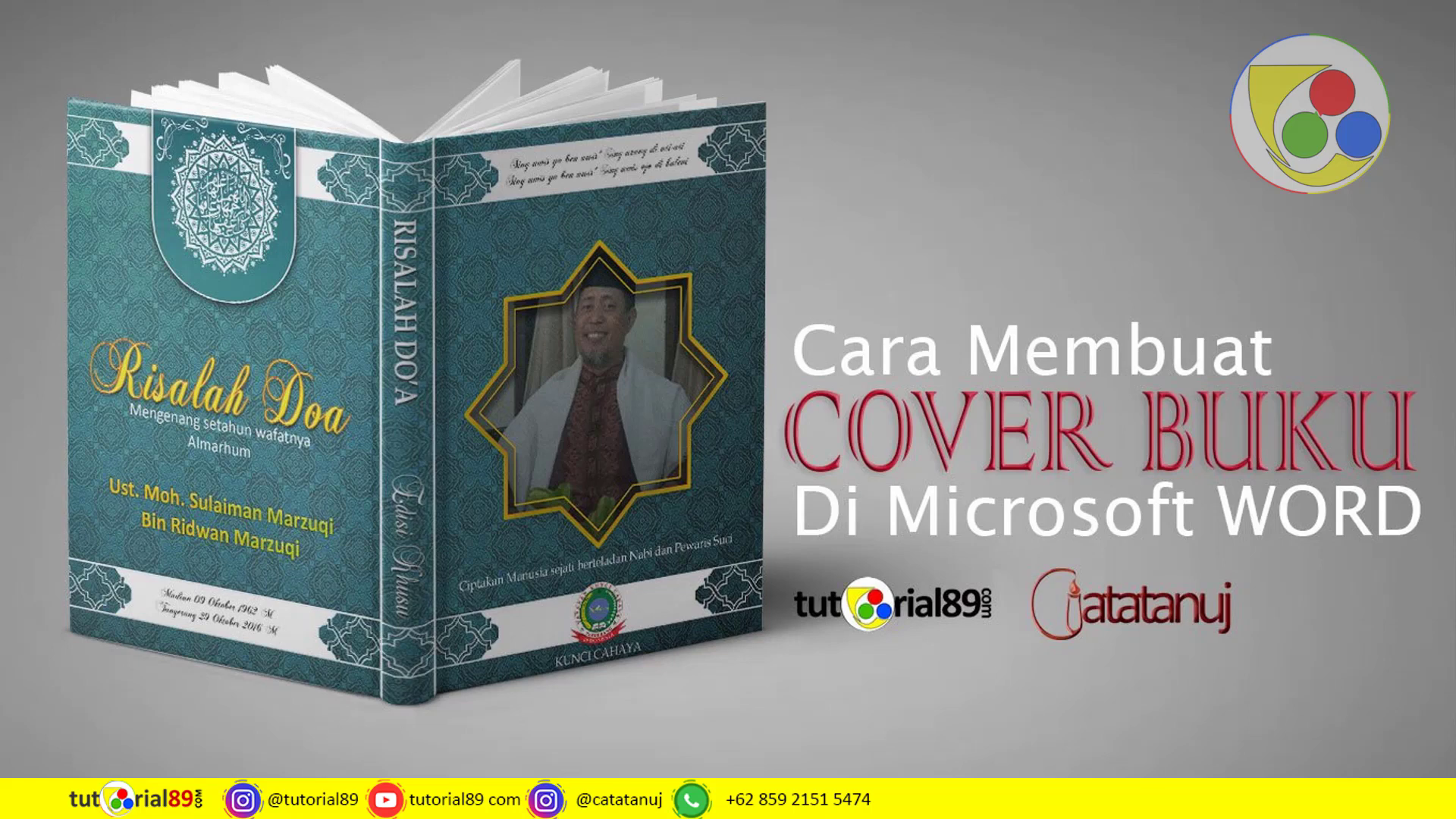
# Step: Bring up the finished alfatihah.docx window, then create a new blank document with Ctrl+N
pyautogui.click(283, 709)
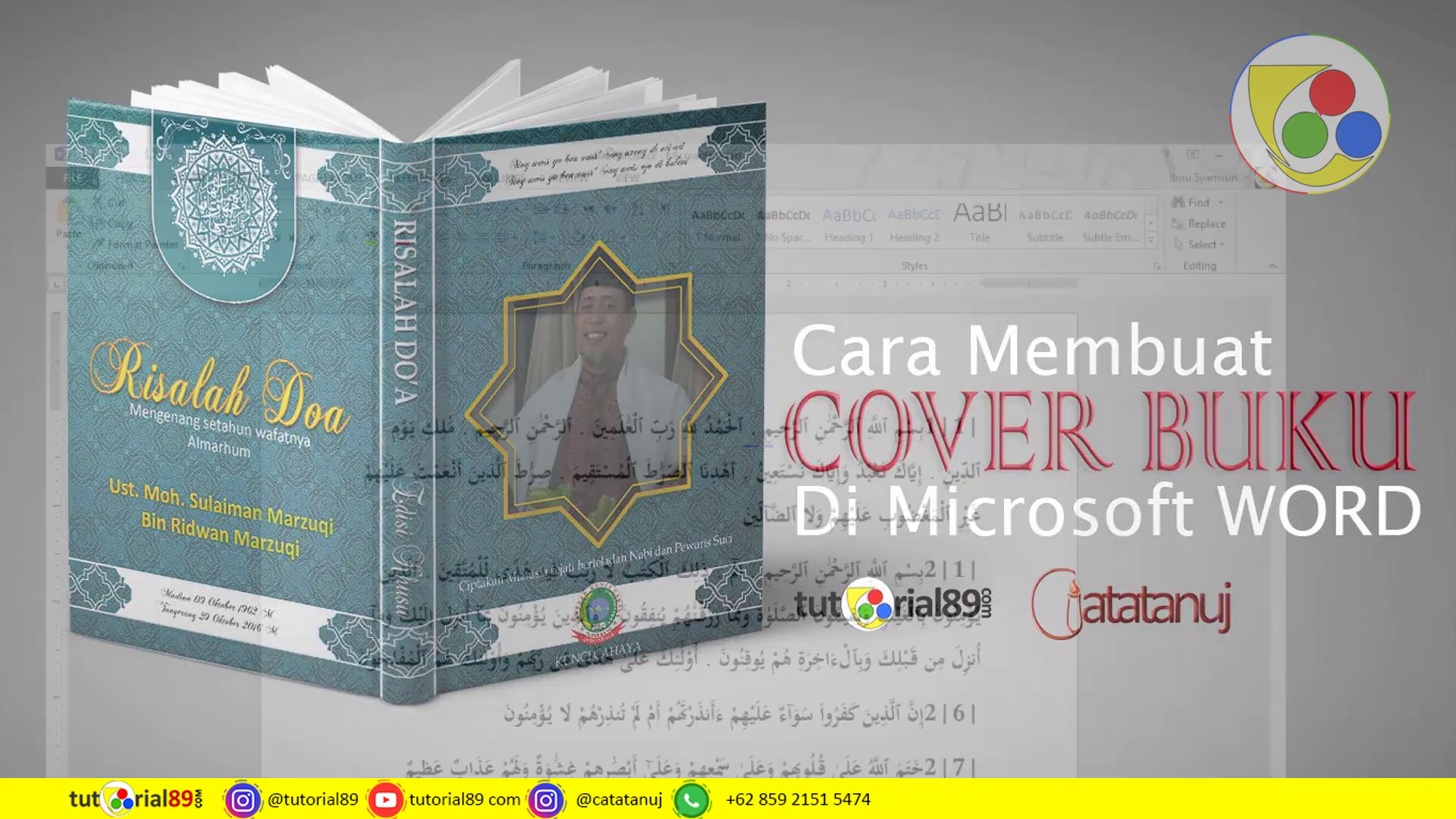
pyautogui.hotkey('ctrl', 'n')
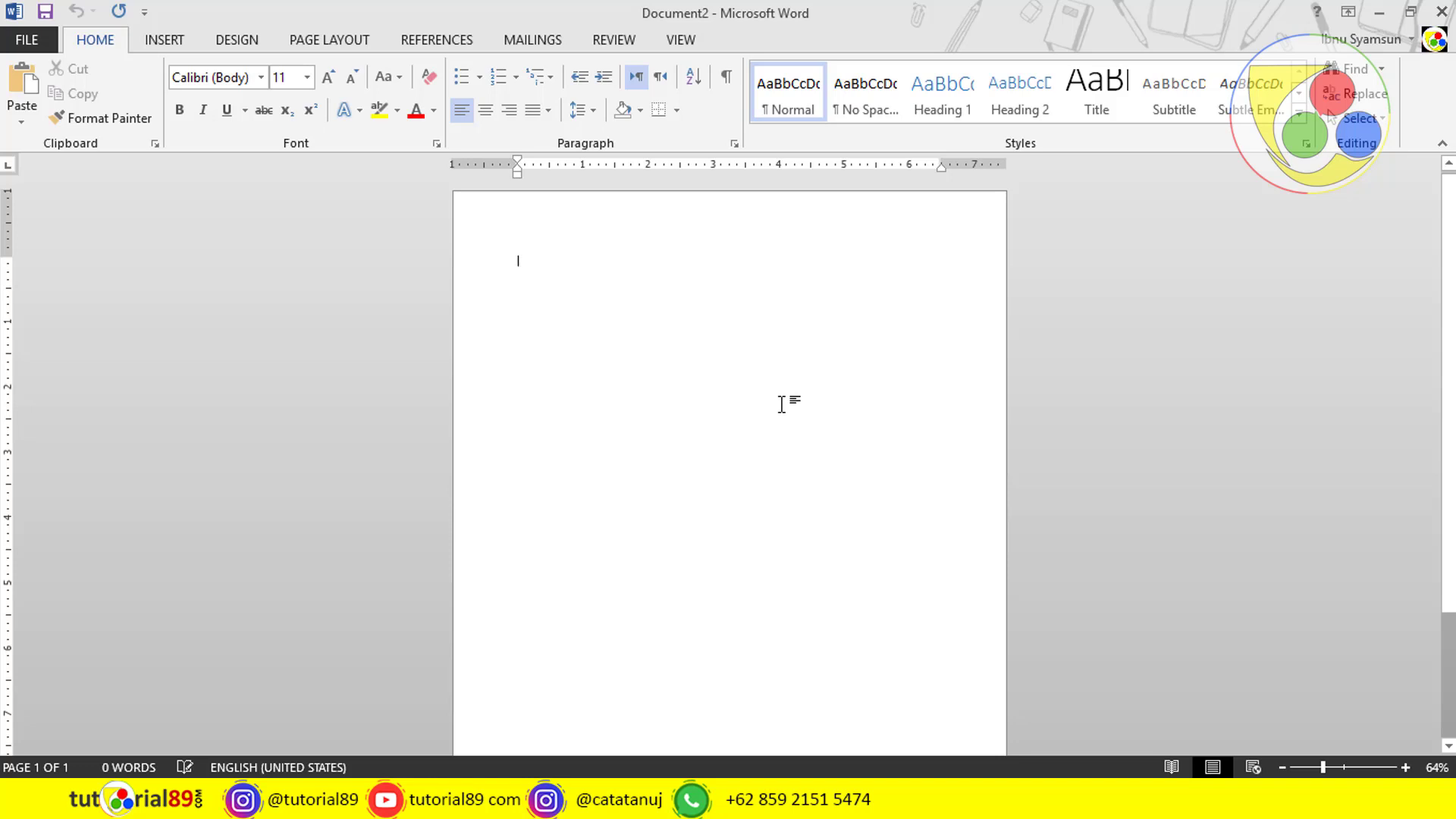
# Step: Switch typing to Arabic and enter a first Arabic letter enlarged to 72 pt
pyautogui.click(446, 275)
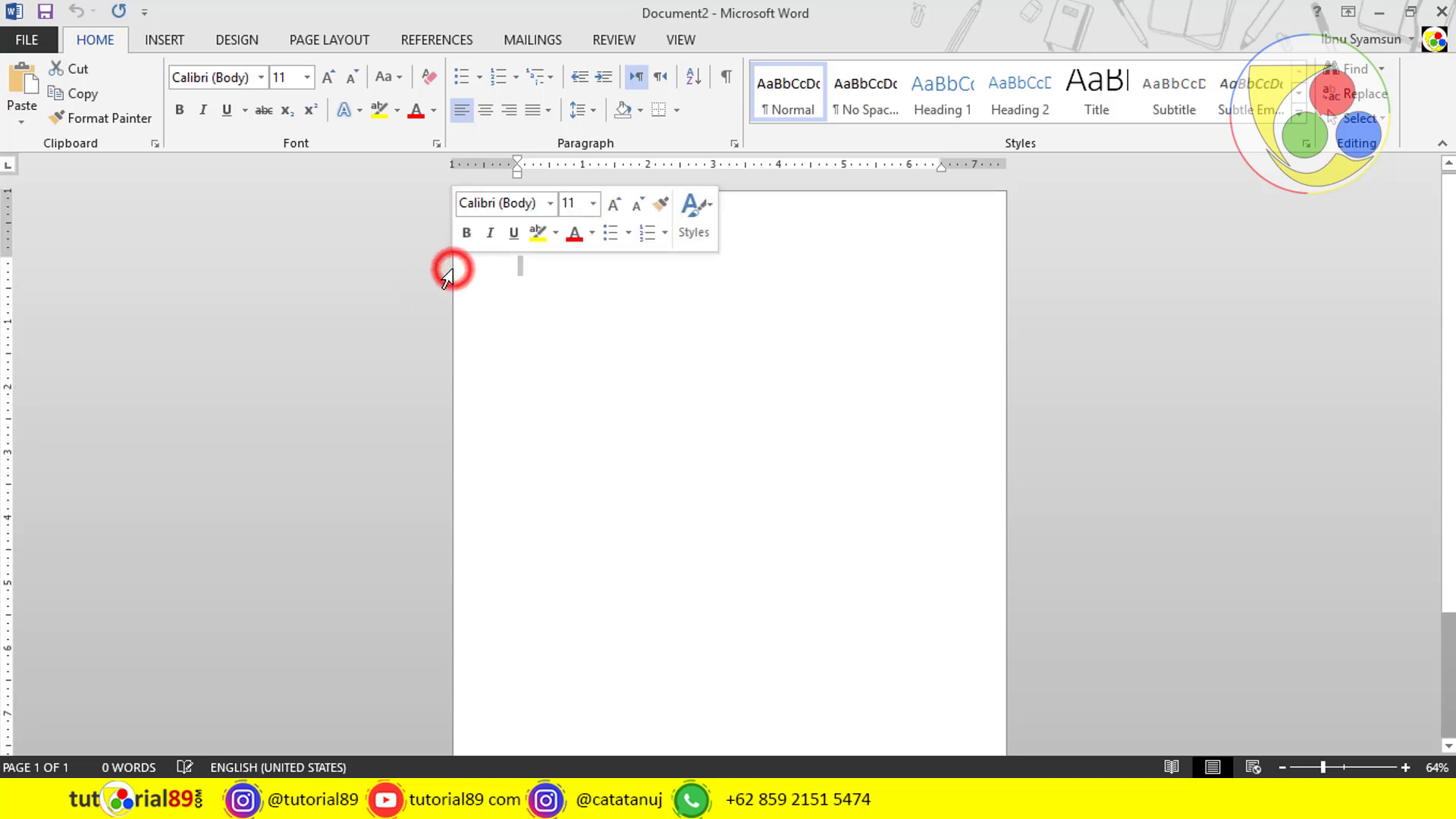
pyautogui.click(611, 298)
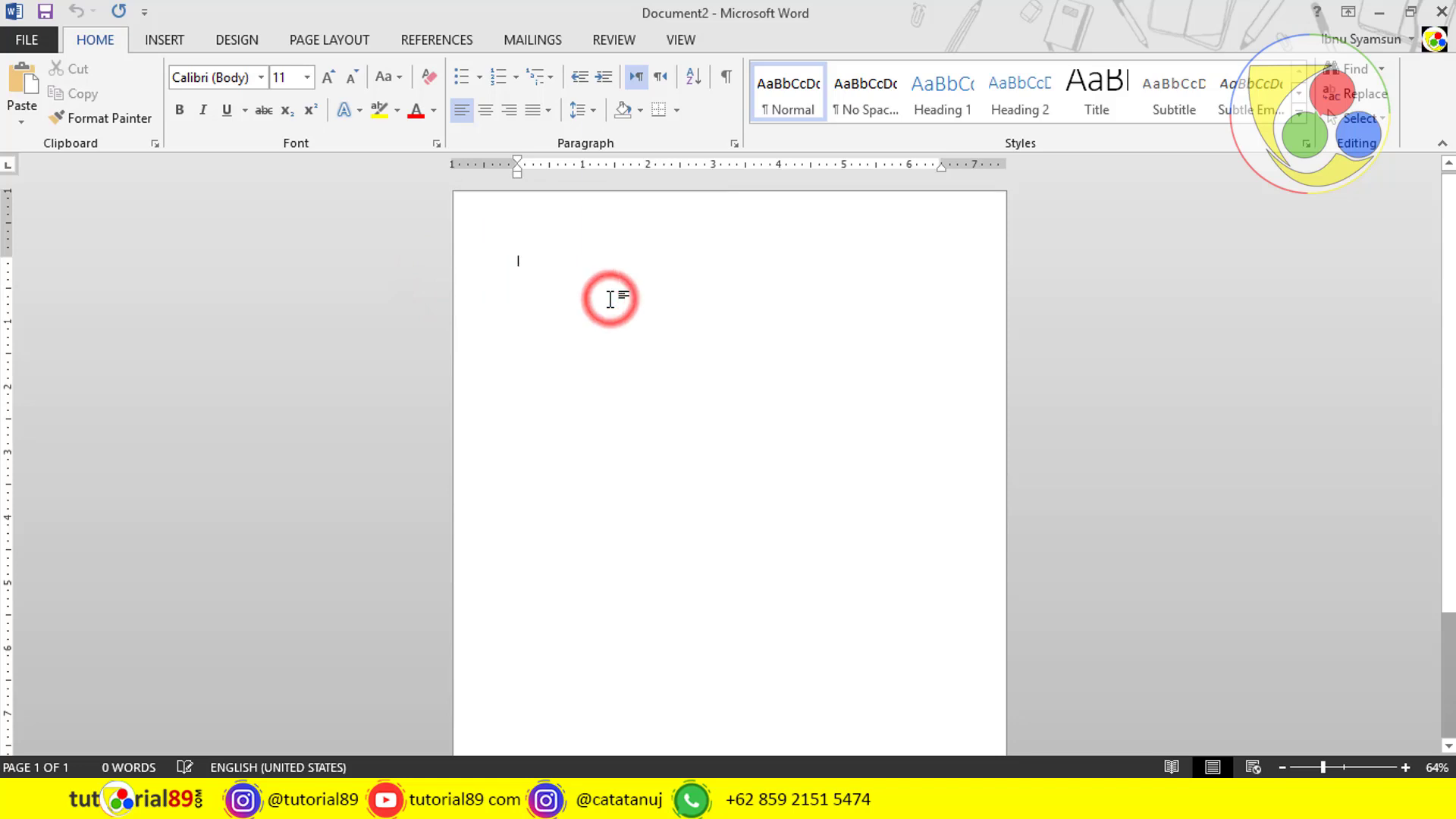
pyautogui.write('1')
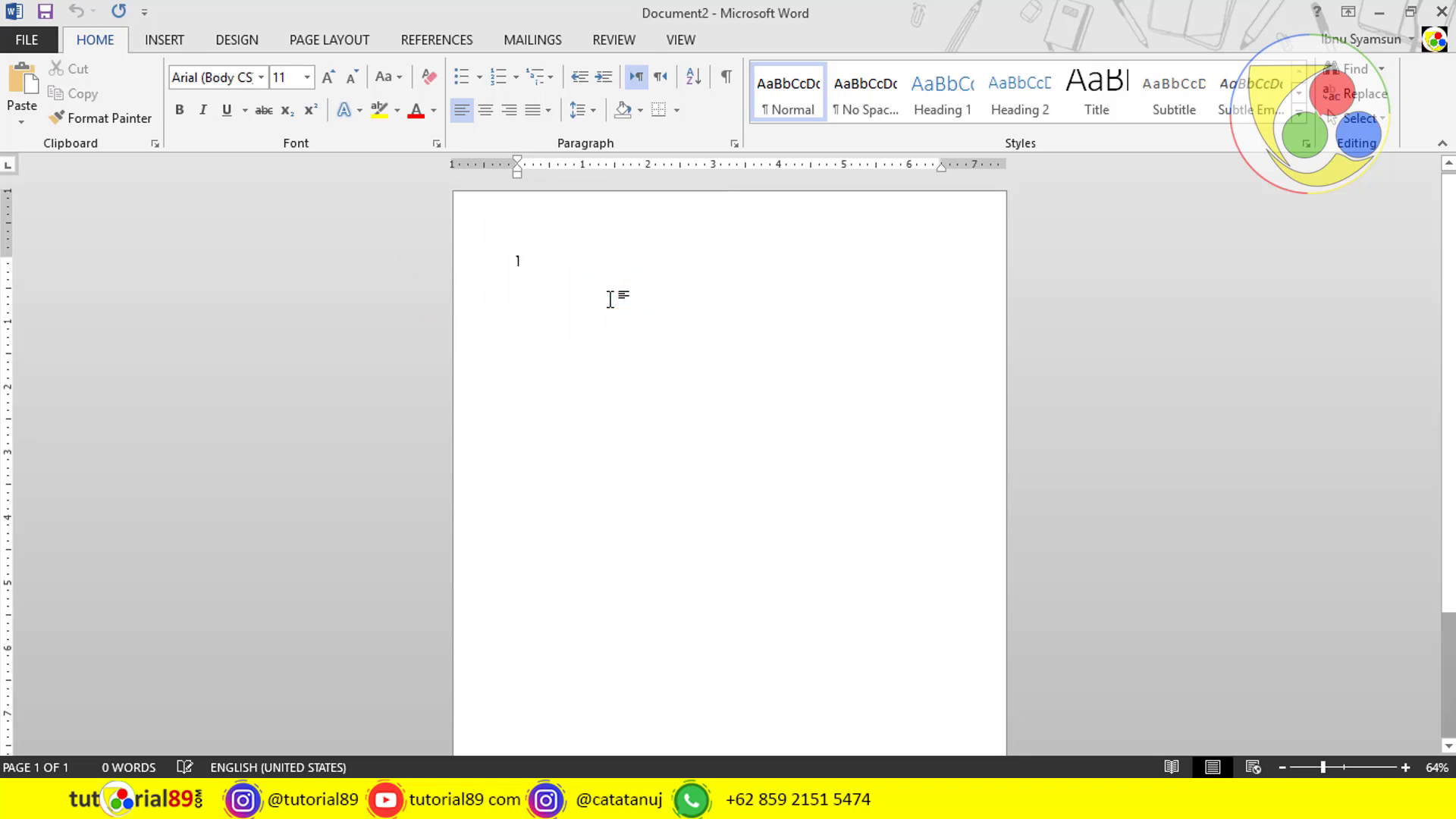
pyautogui.press('BackSpace')
pyautogui.hotkey('alt', 'shift')
pyautogui.write('س')
pyautogui.hotkey('shift', 'Left')
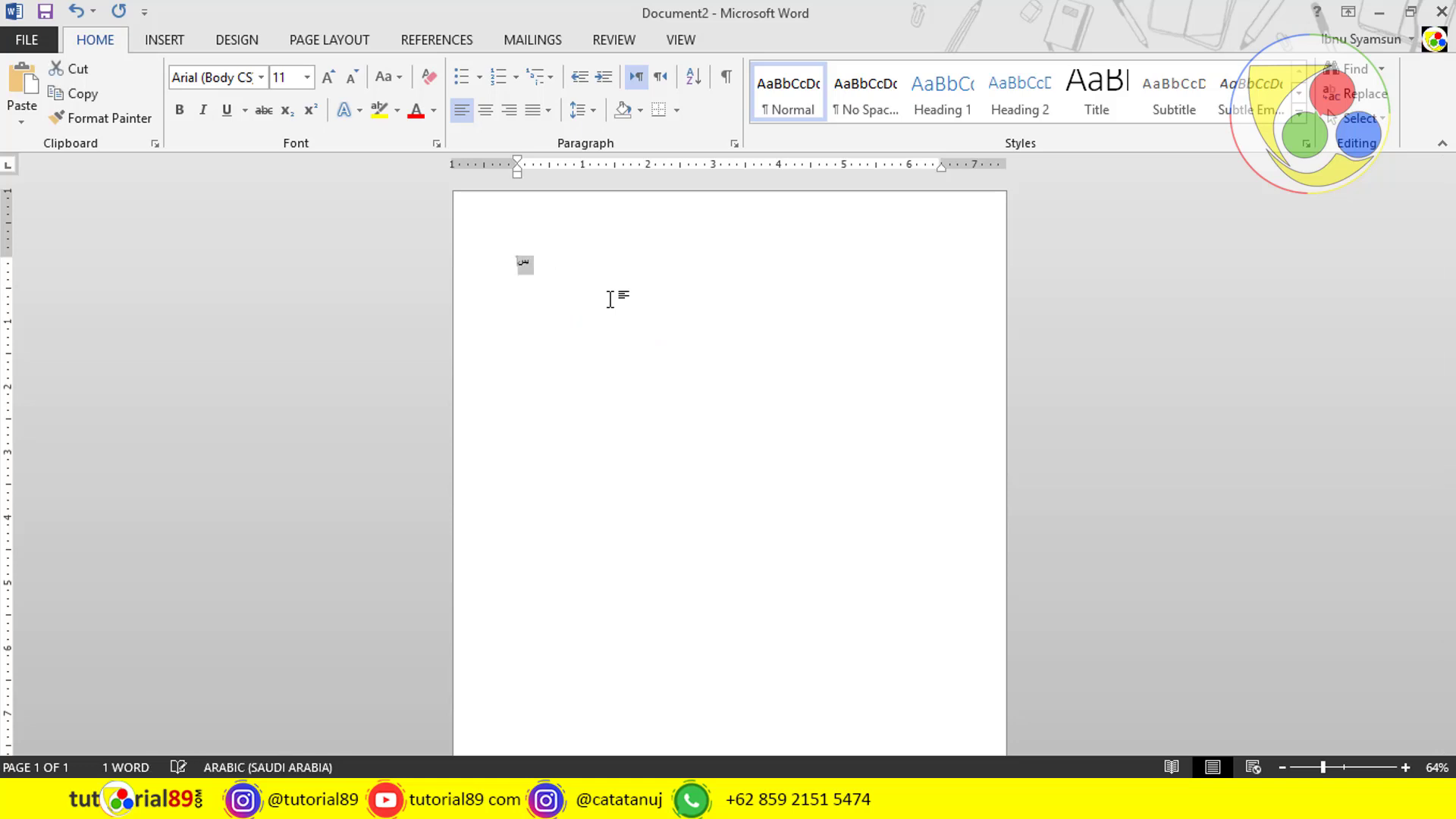
pyautogui.click(307, 77)
pyautogui.click(279, 406)
pyautogui.click(531, 303)
# Step: Type the Basmala بسم الله الرّحمن الرّحيم on line 1, fixing mistyped letters
pyautogui.write('م ت')
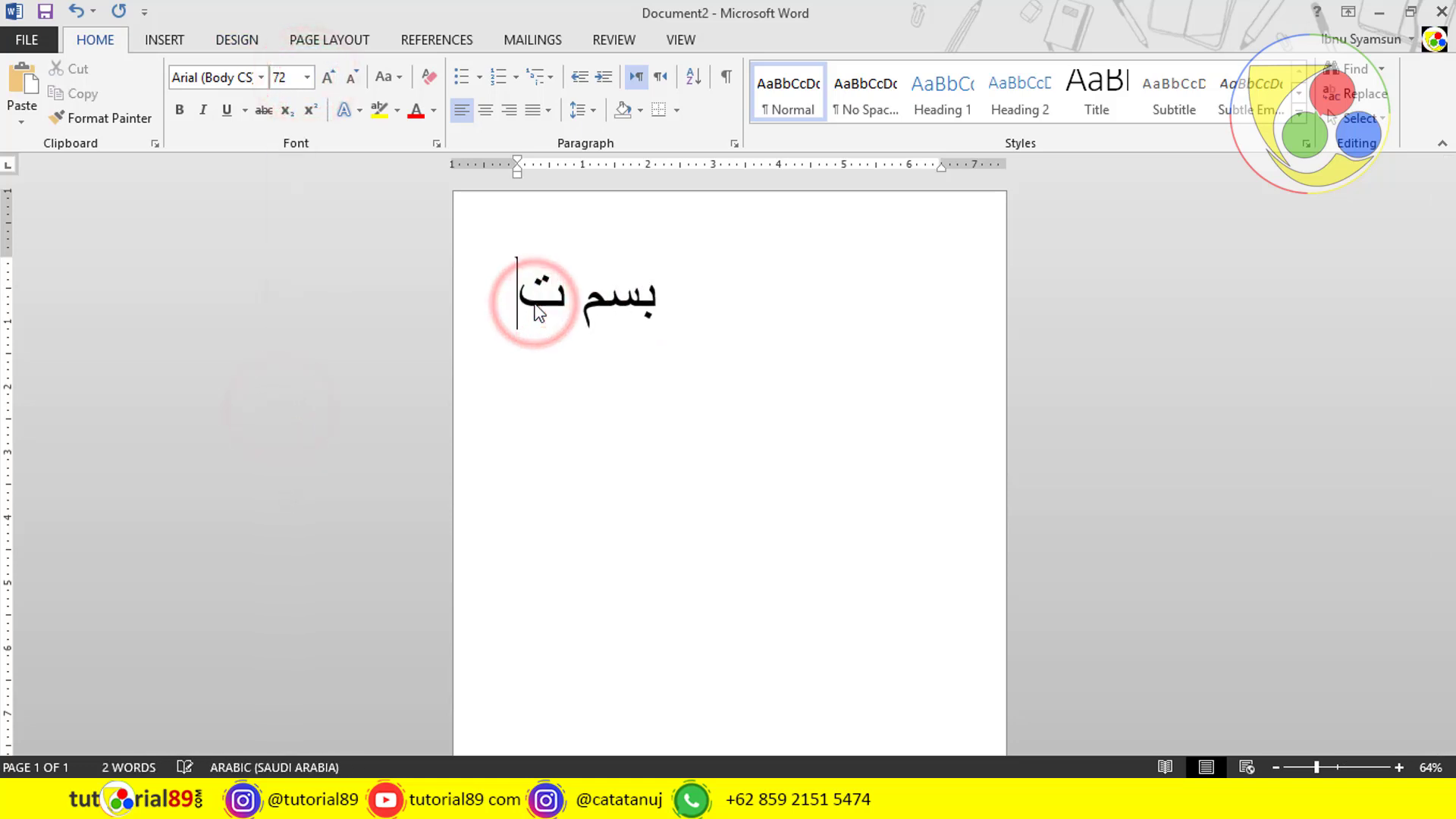
pyautogui.press('BackSpace')
pyautogui.write('الله الرّح')
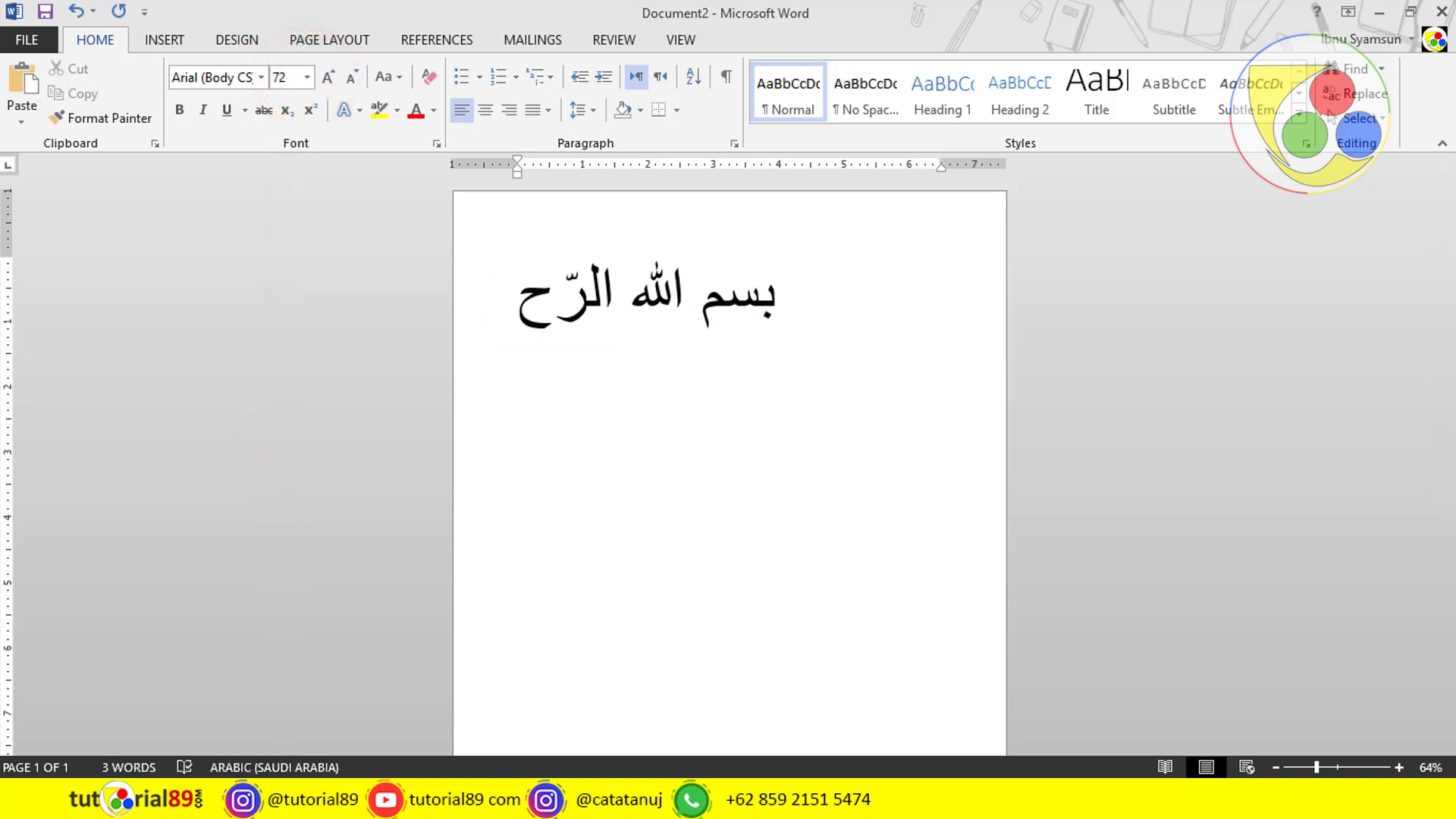
pyautogui.write('من الرح')
pyautogui.press('BackSpace')
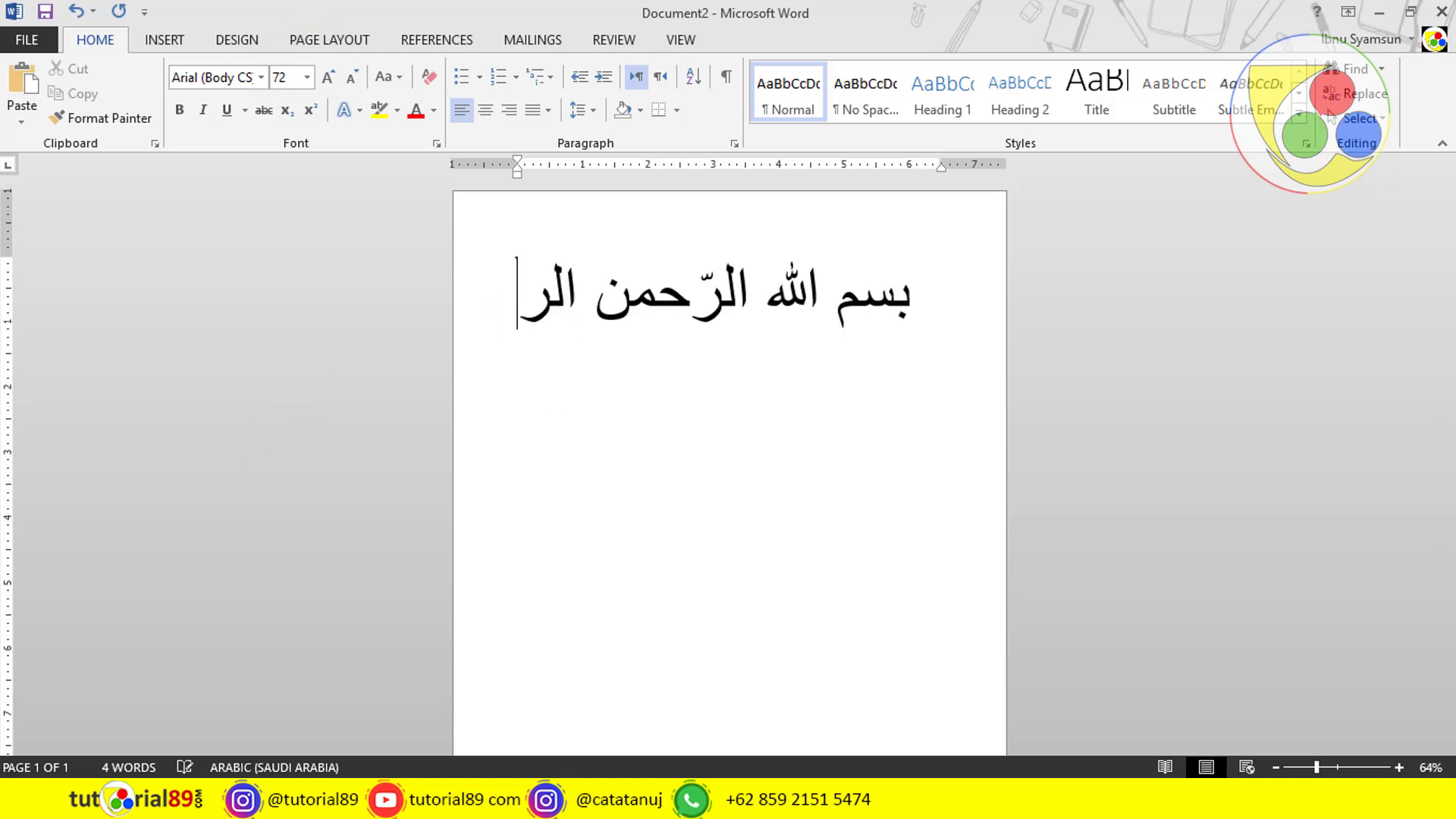
pyautogui.write('ّحيم')
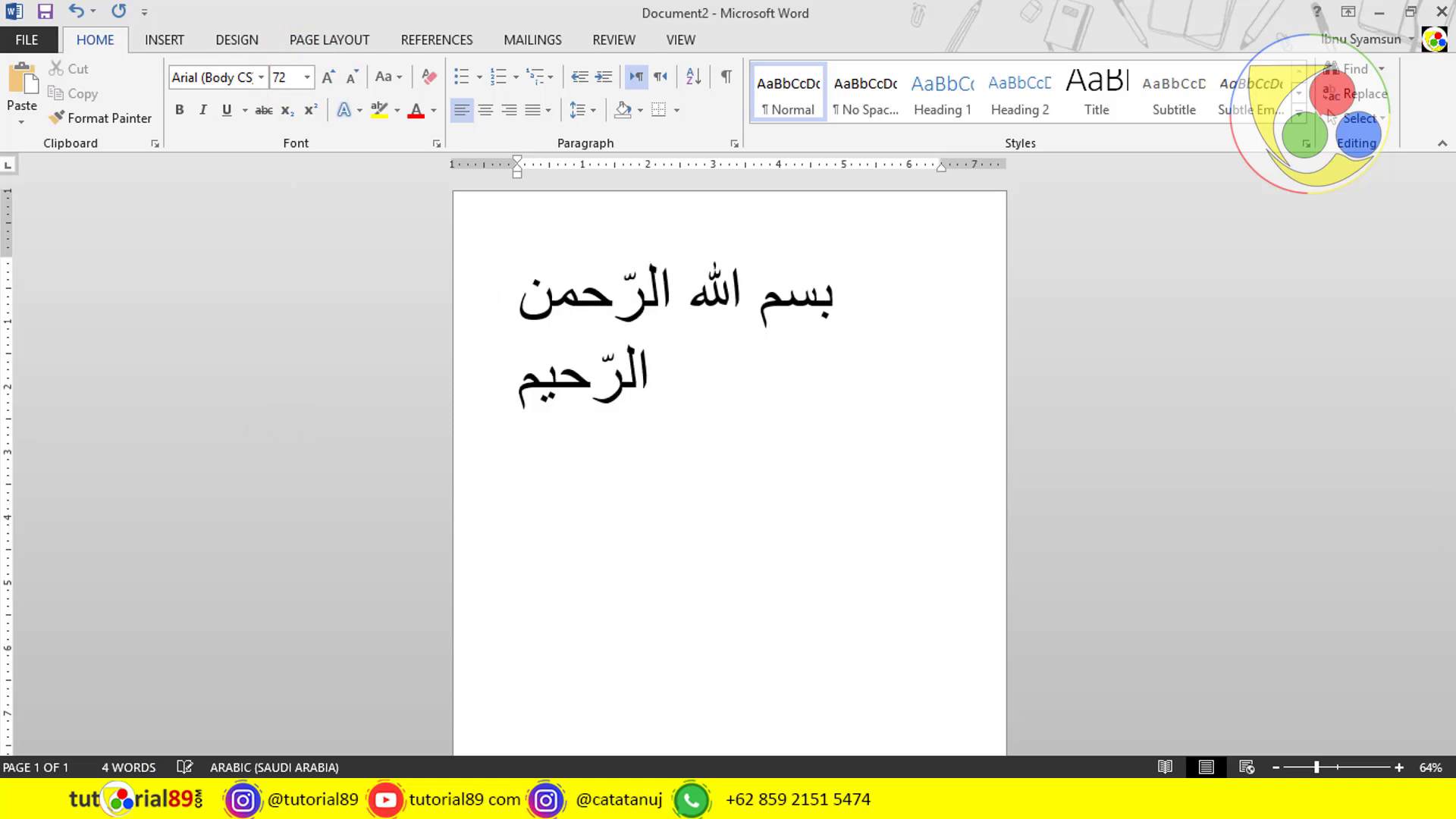
# Step: Set the whole Arabic line to 48 pt and return the caret to its end
pyautogui.hotkey('ctrl', 'a')
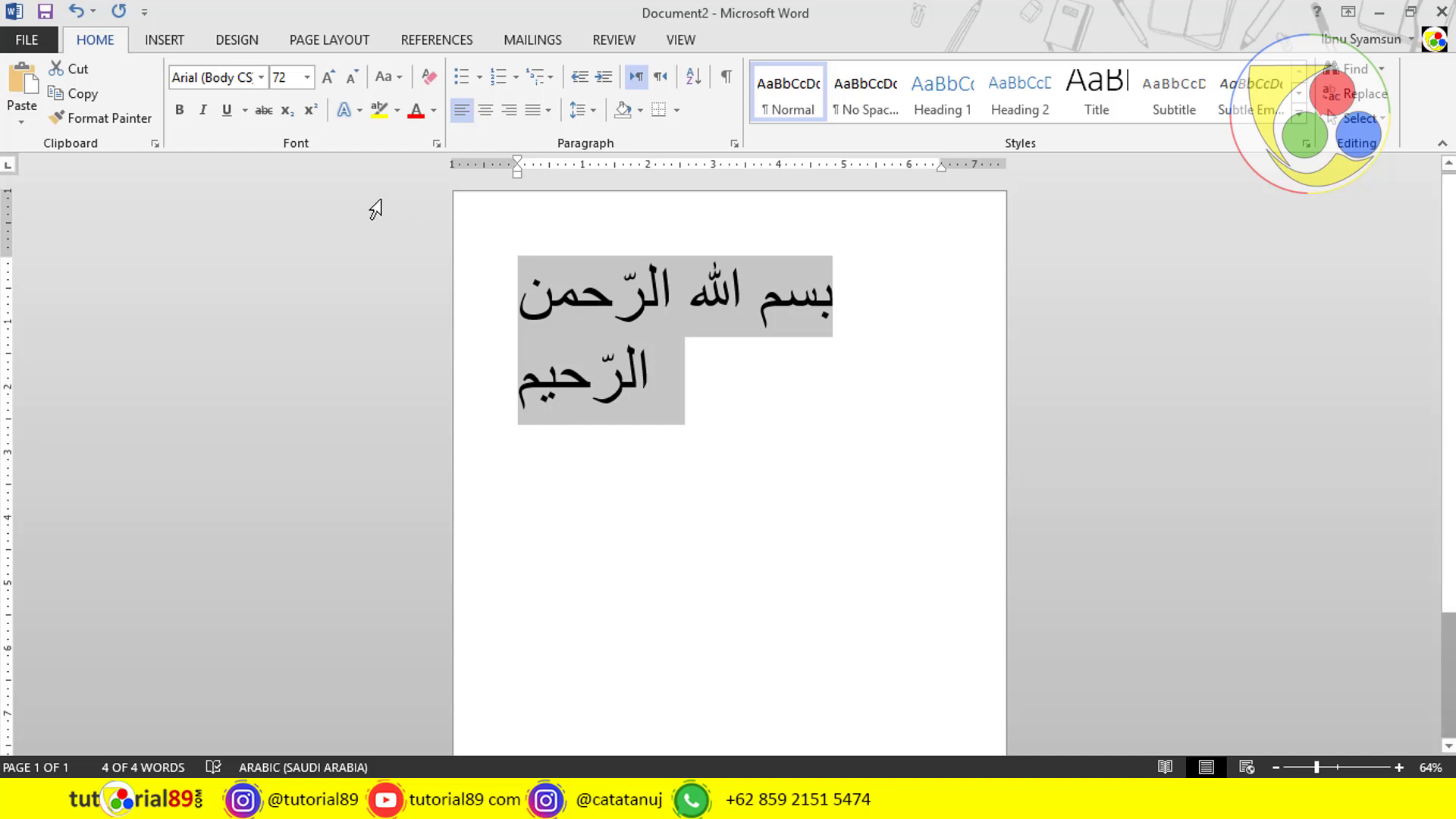
pyautogui.click(307, 76)
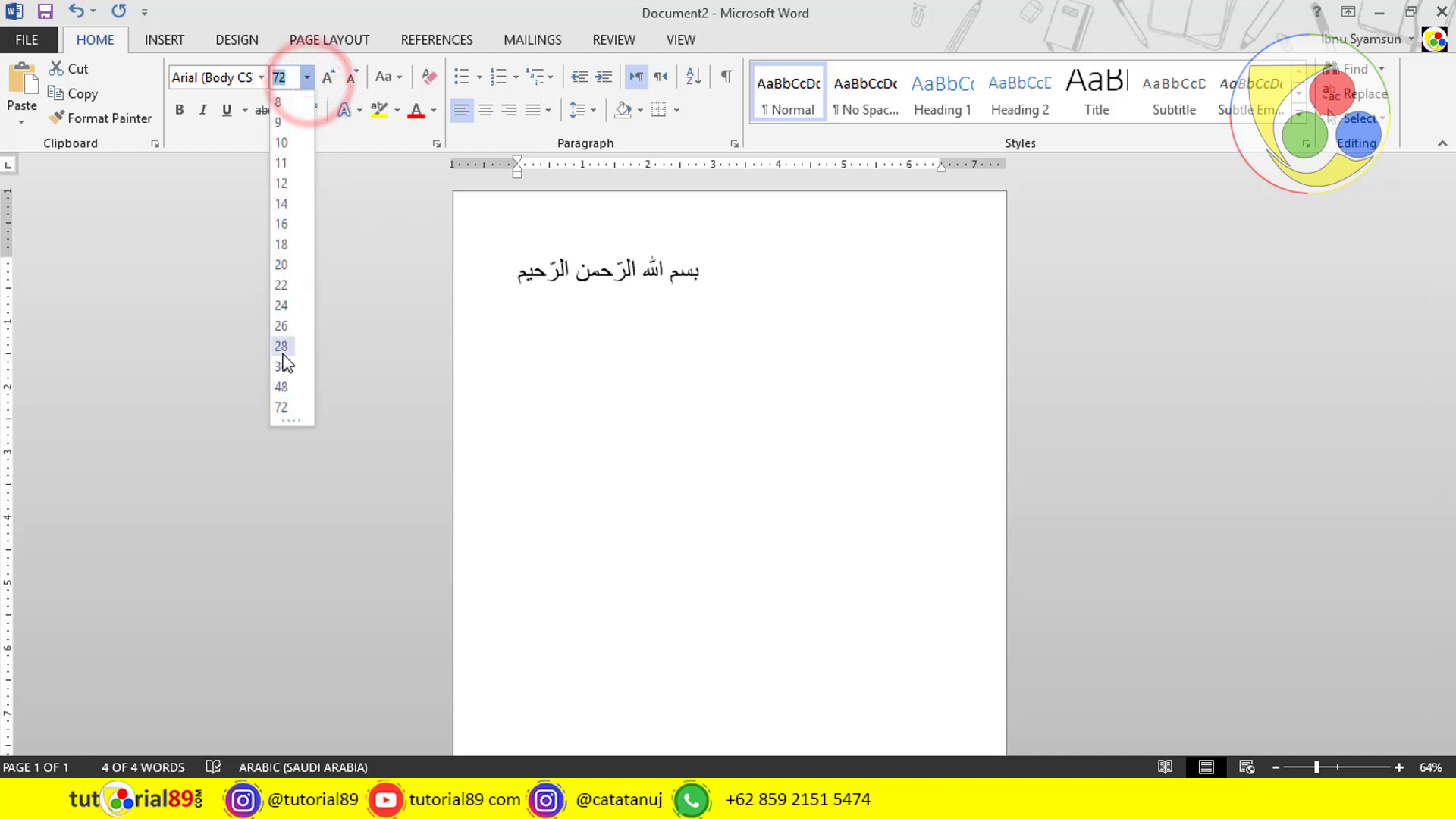
pyautogui.click(281, 387)
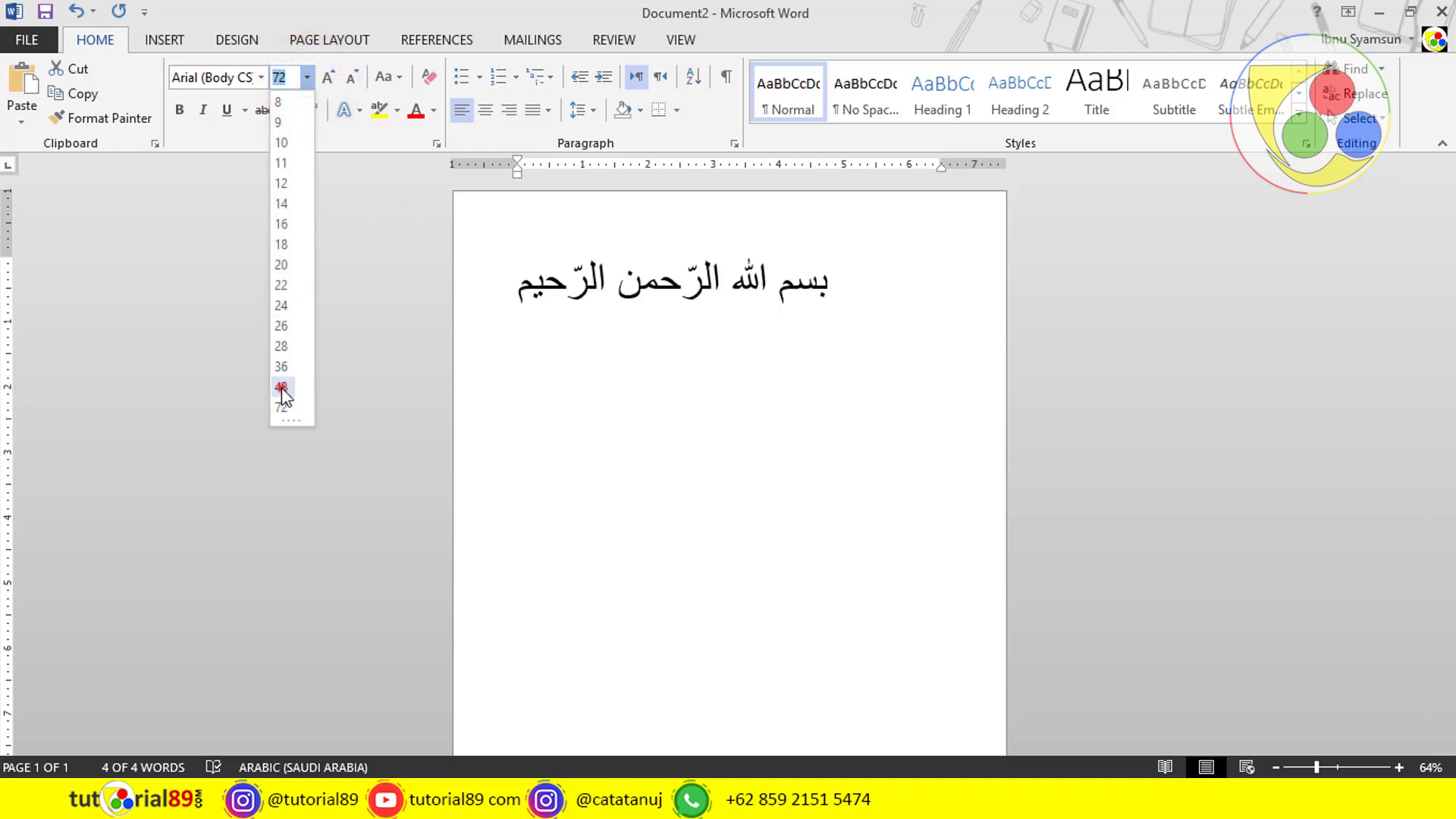
pyautogui.click(636, 281)
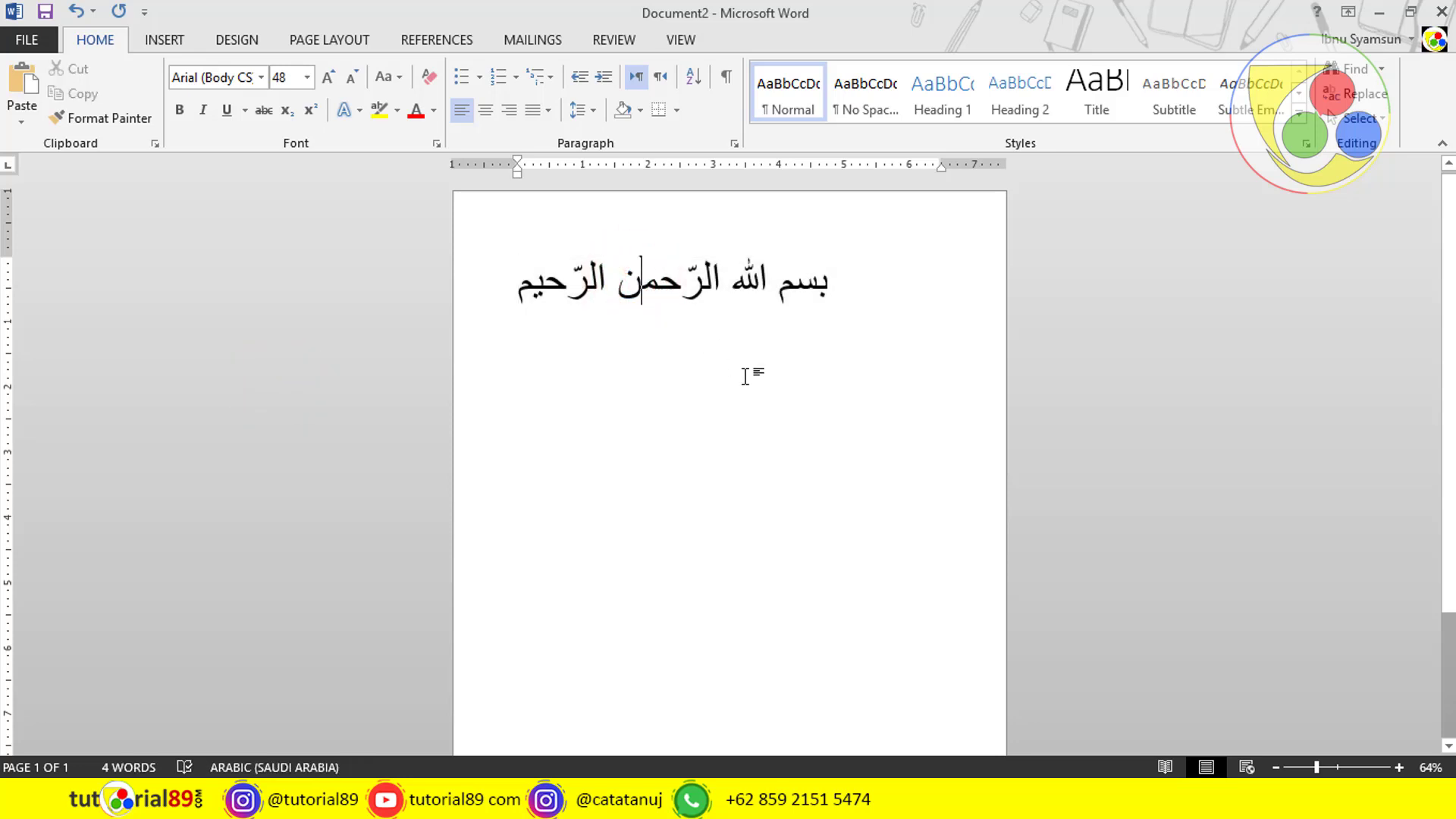
pyautogui.click(527, 304)
pyautogui.click(515, 298)
# Step: Delete the test Arabic line and turn the page to landscape orientation
pyautogui.click(401, 300)
pyautogui.press('Delete')
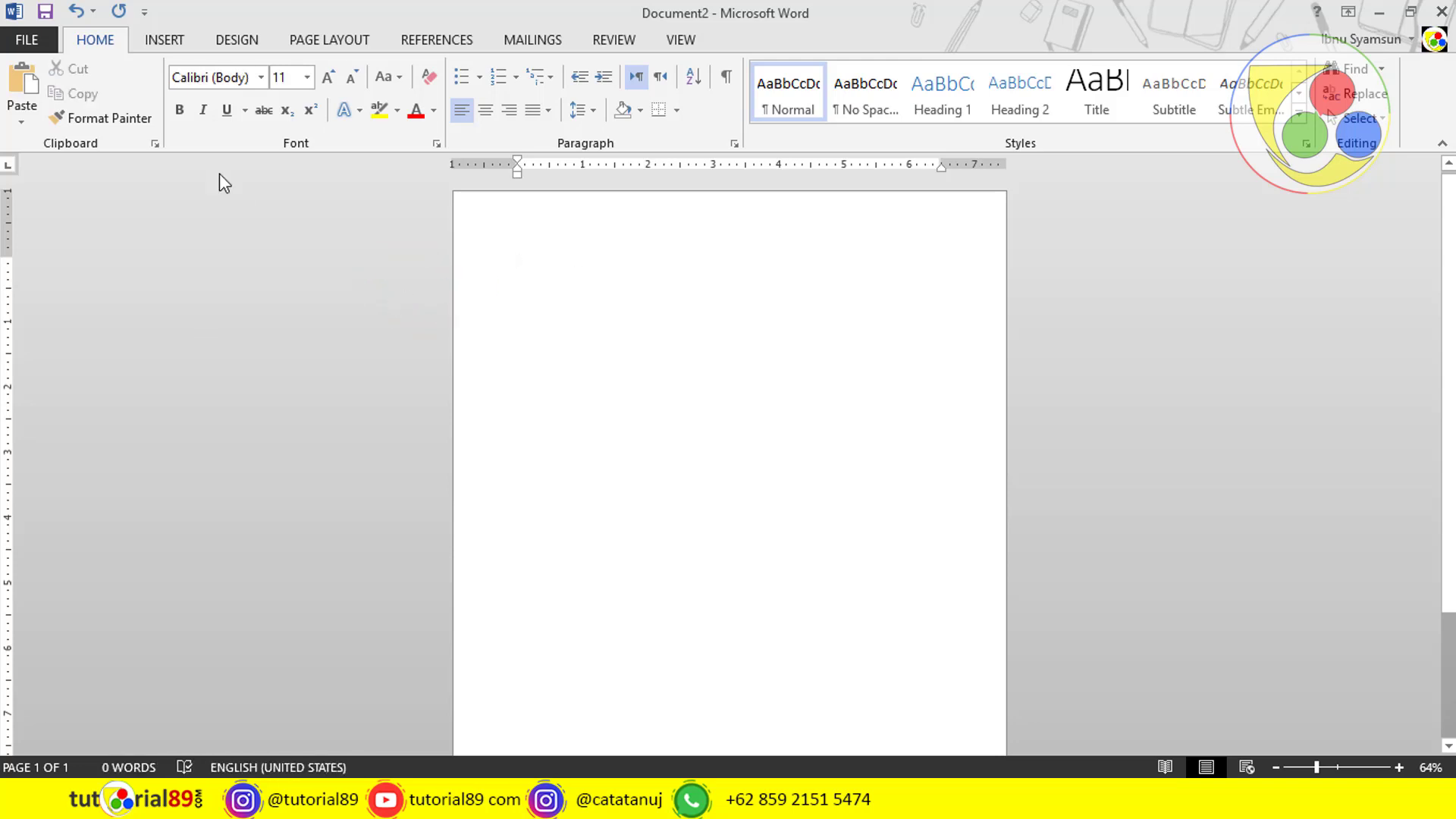
pyautogui.click(335, 38)
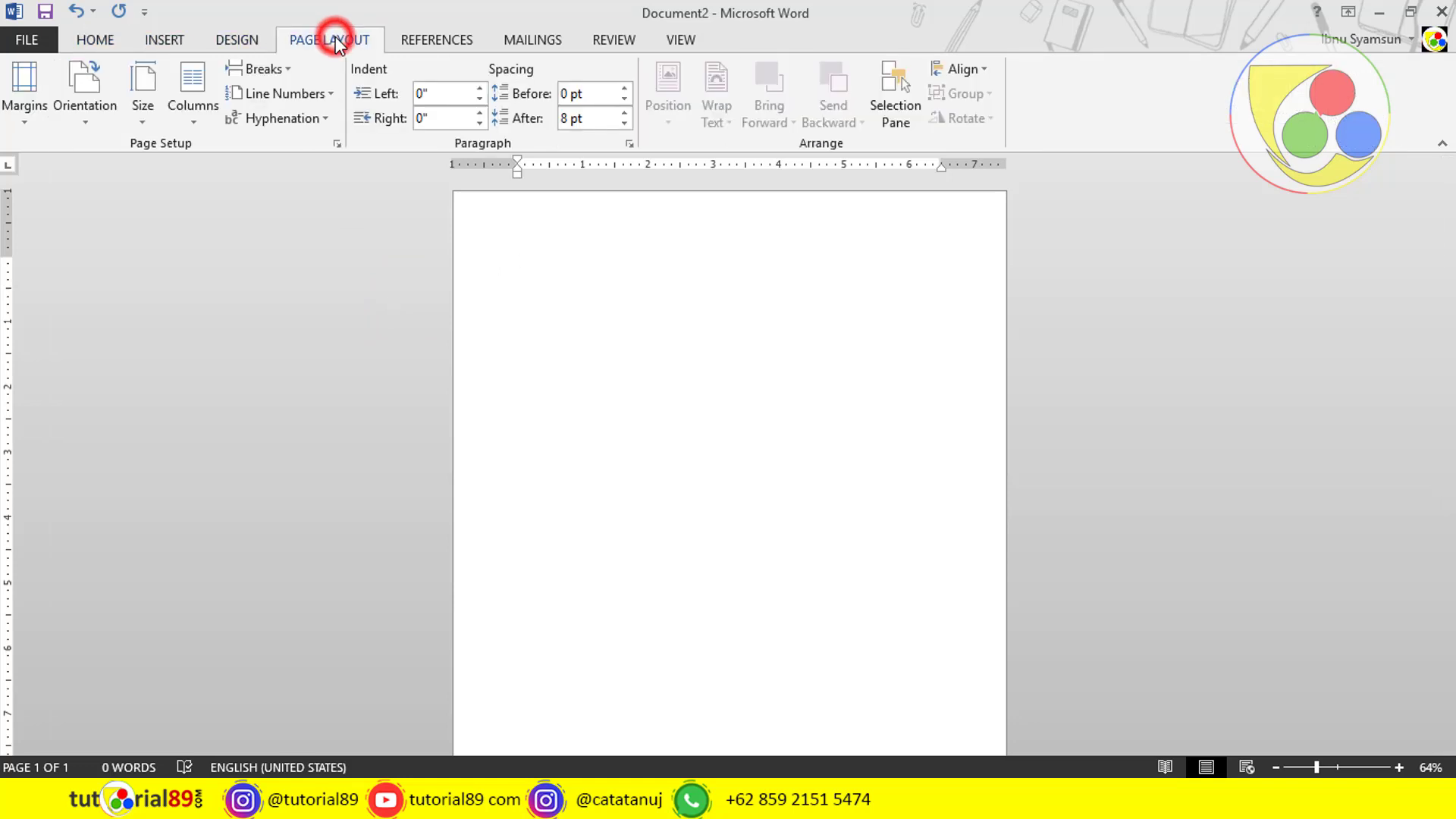
pyautogui.click(84, 121)
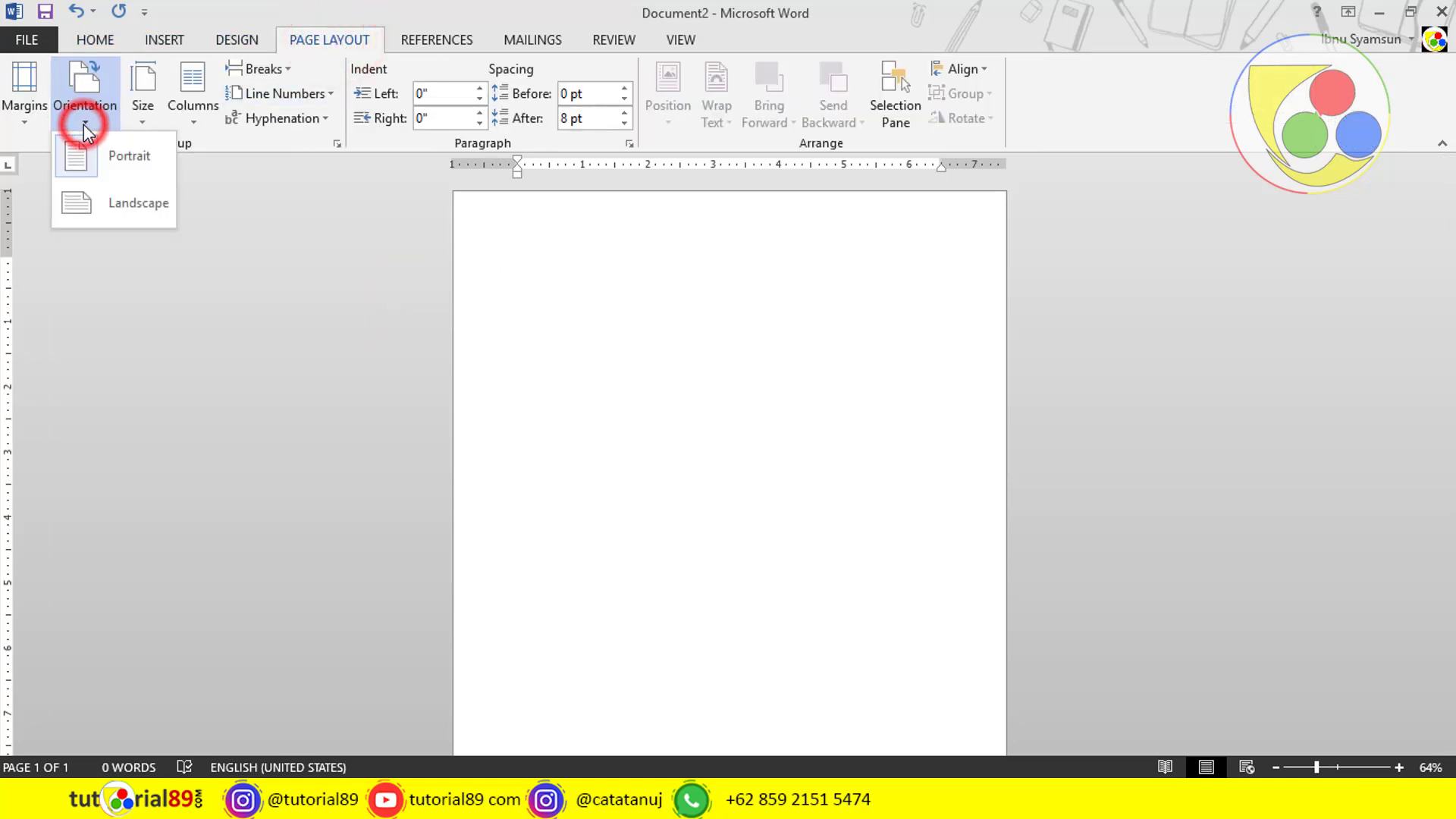
pyautogui.click(148, 207)
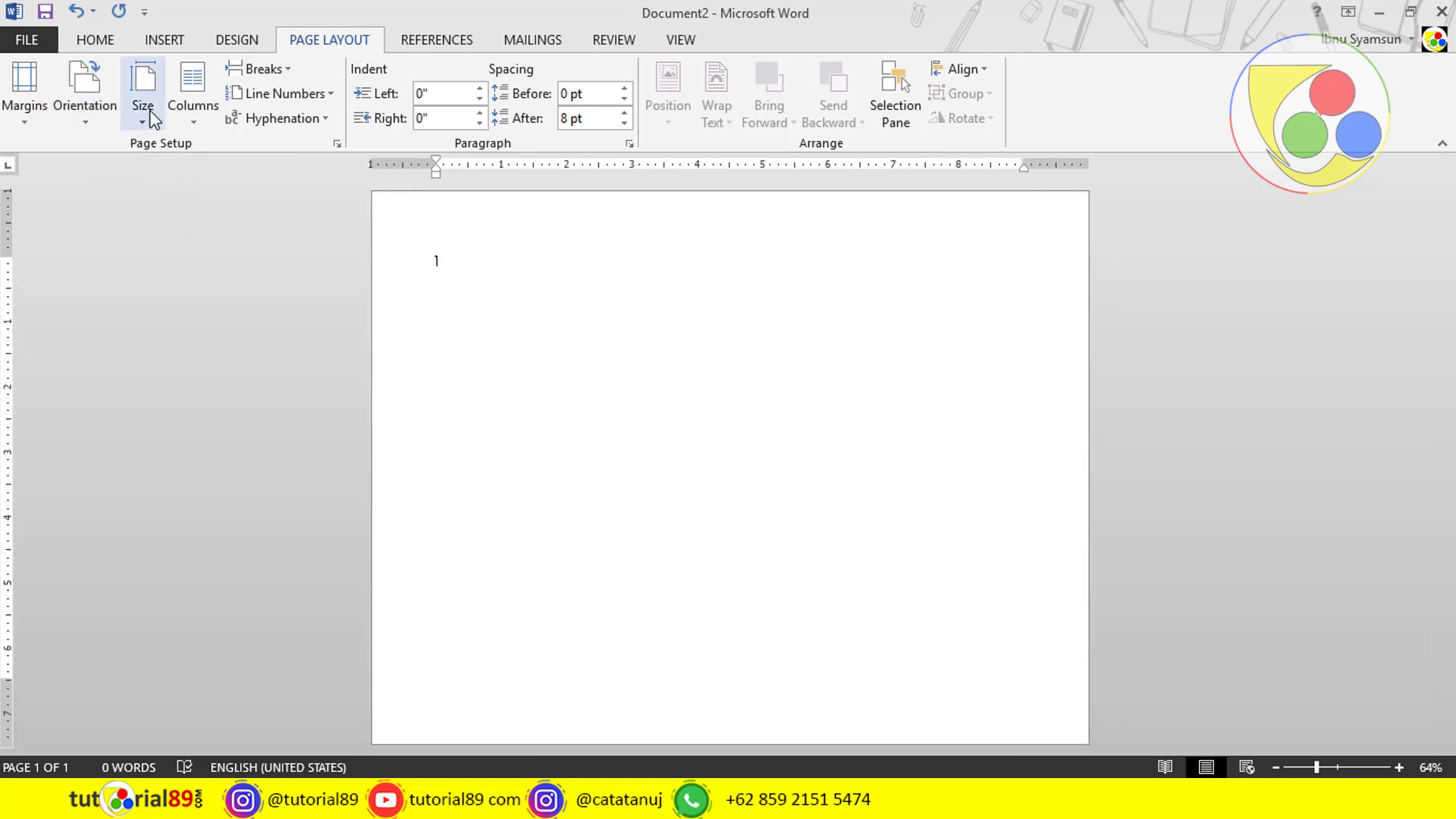
# Step: Open Custom Margins in Page Setup and set Multiple pages to Book fold
pyautogui.click(23, 117)
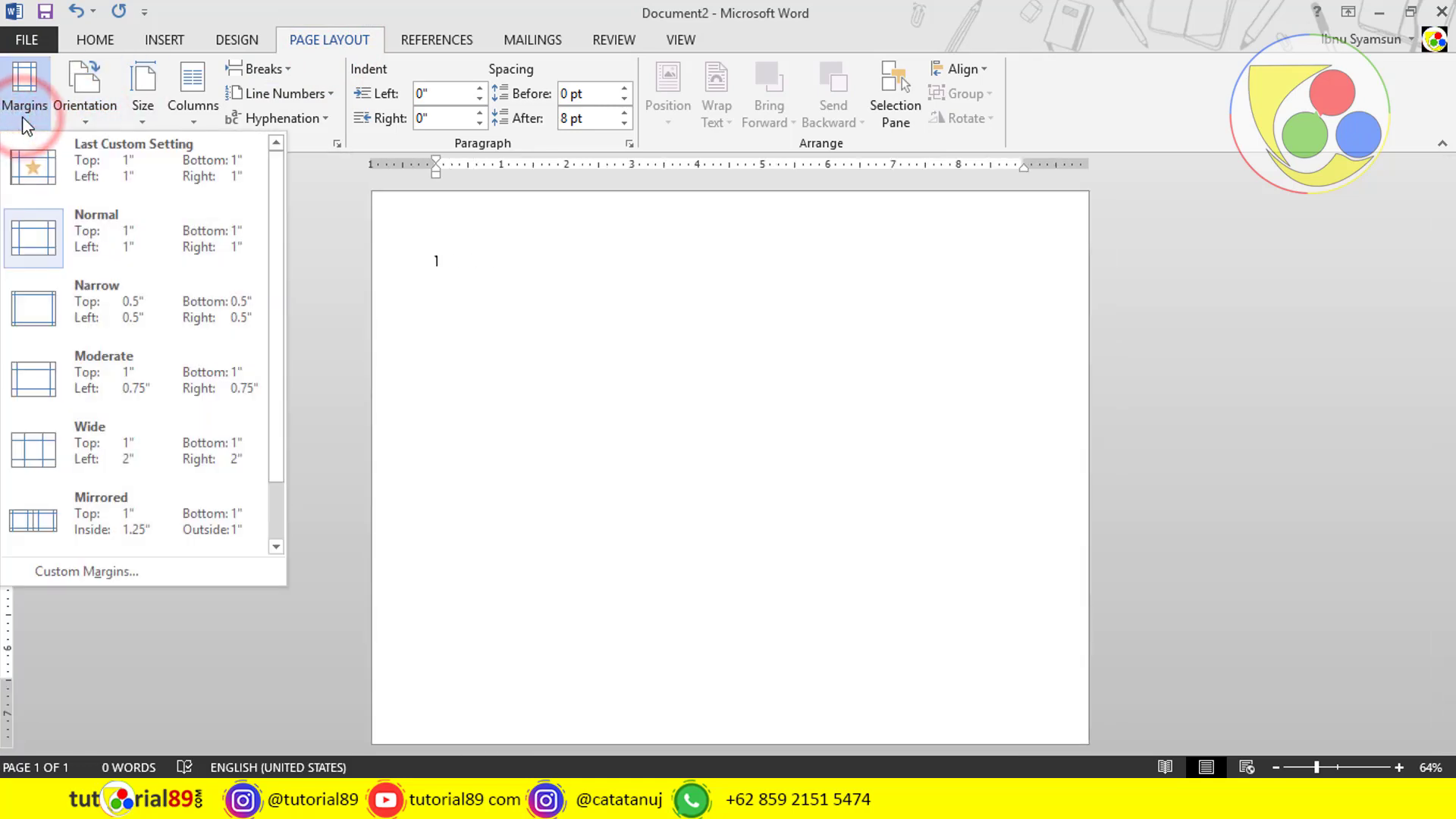
pyautogui.click(197, 575)
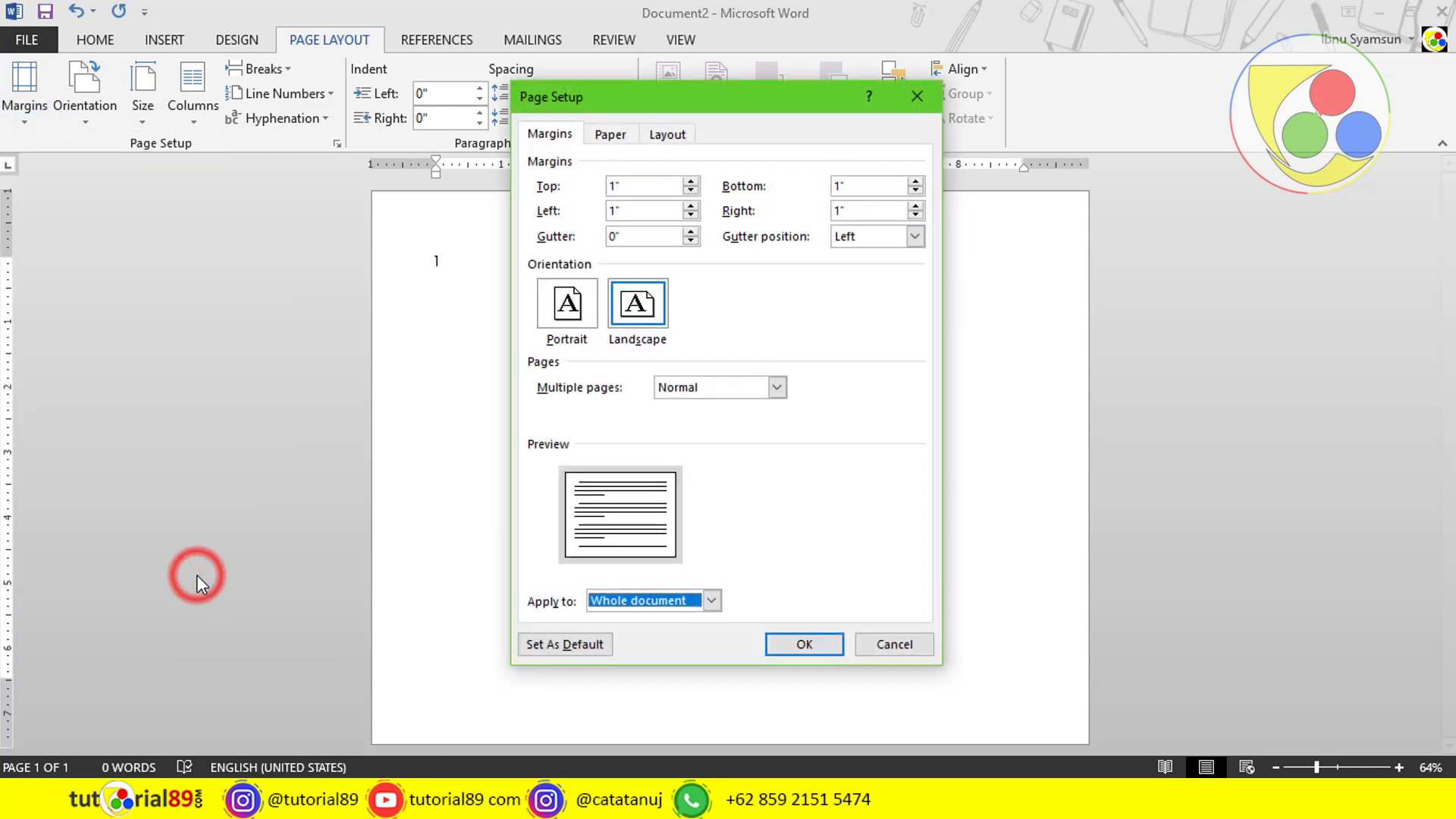
pyautogui.click(720, 388)
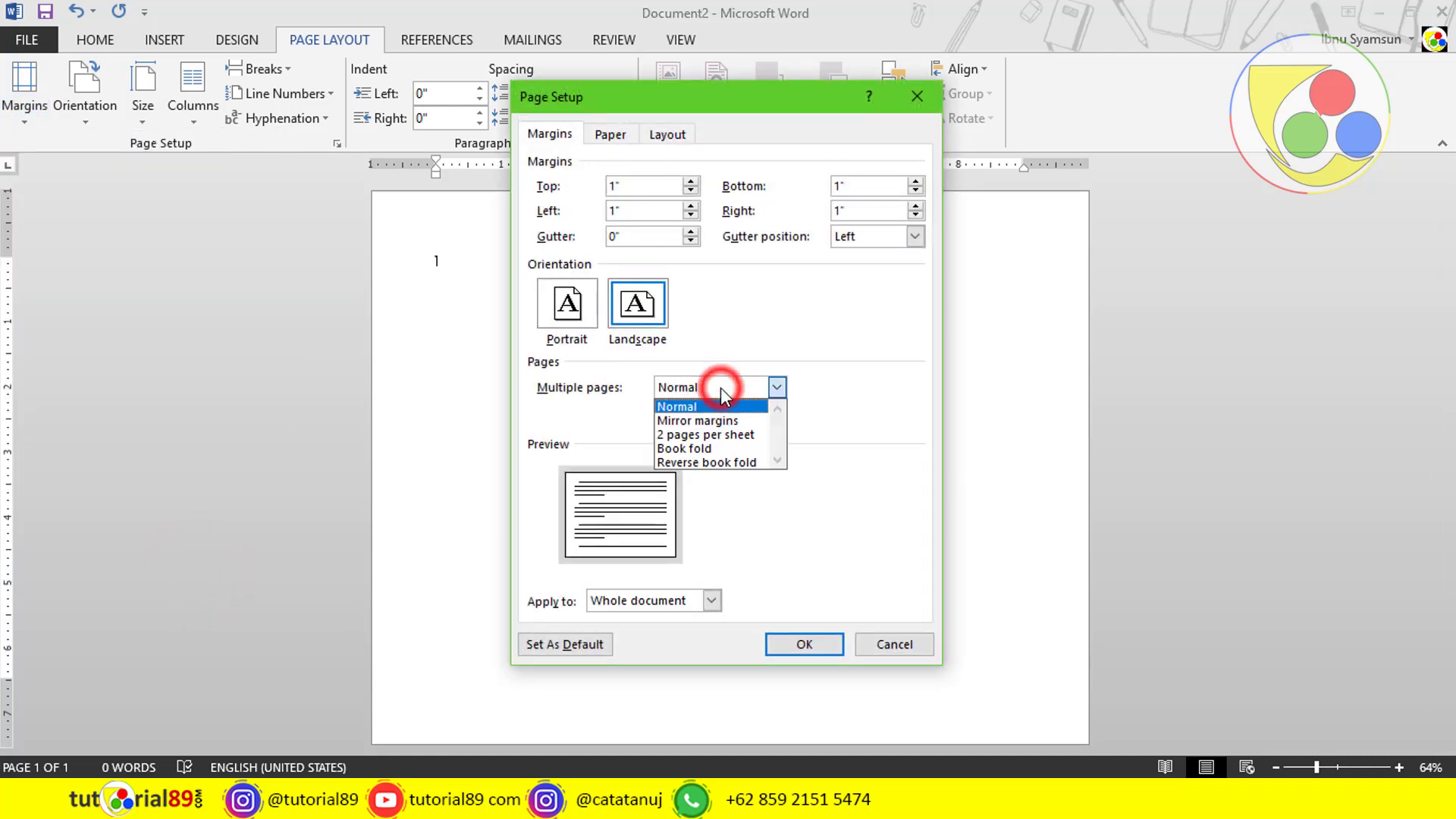
pyautogui.click(754, 451)
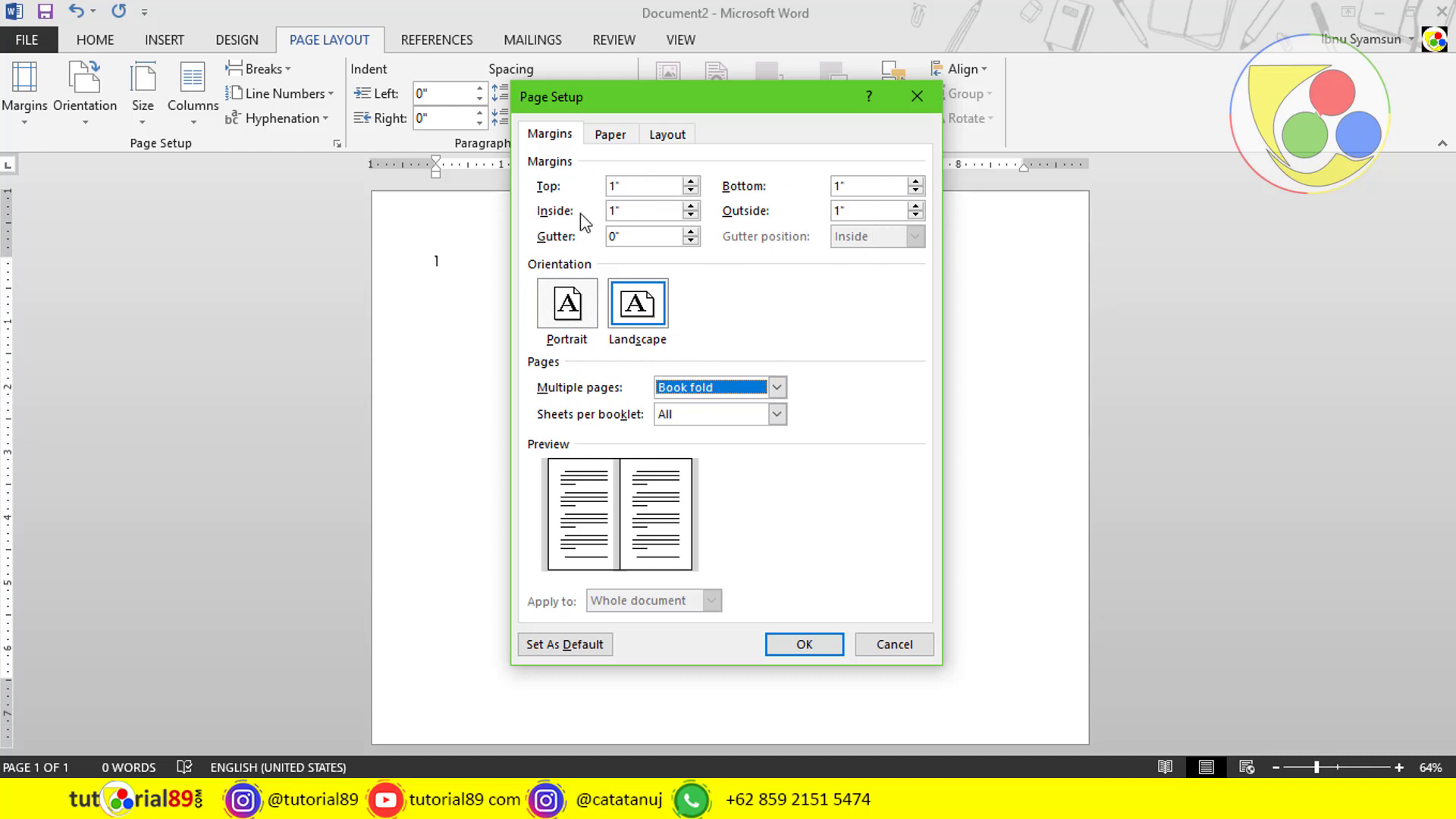
# Step: Choose A4 paper (11.69" × 8.27") in Page Setup and move to the Layout settings
pyautogui.click(612, 134)
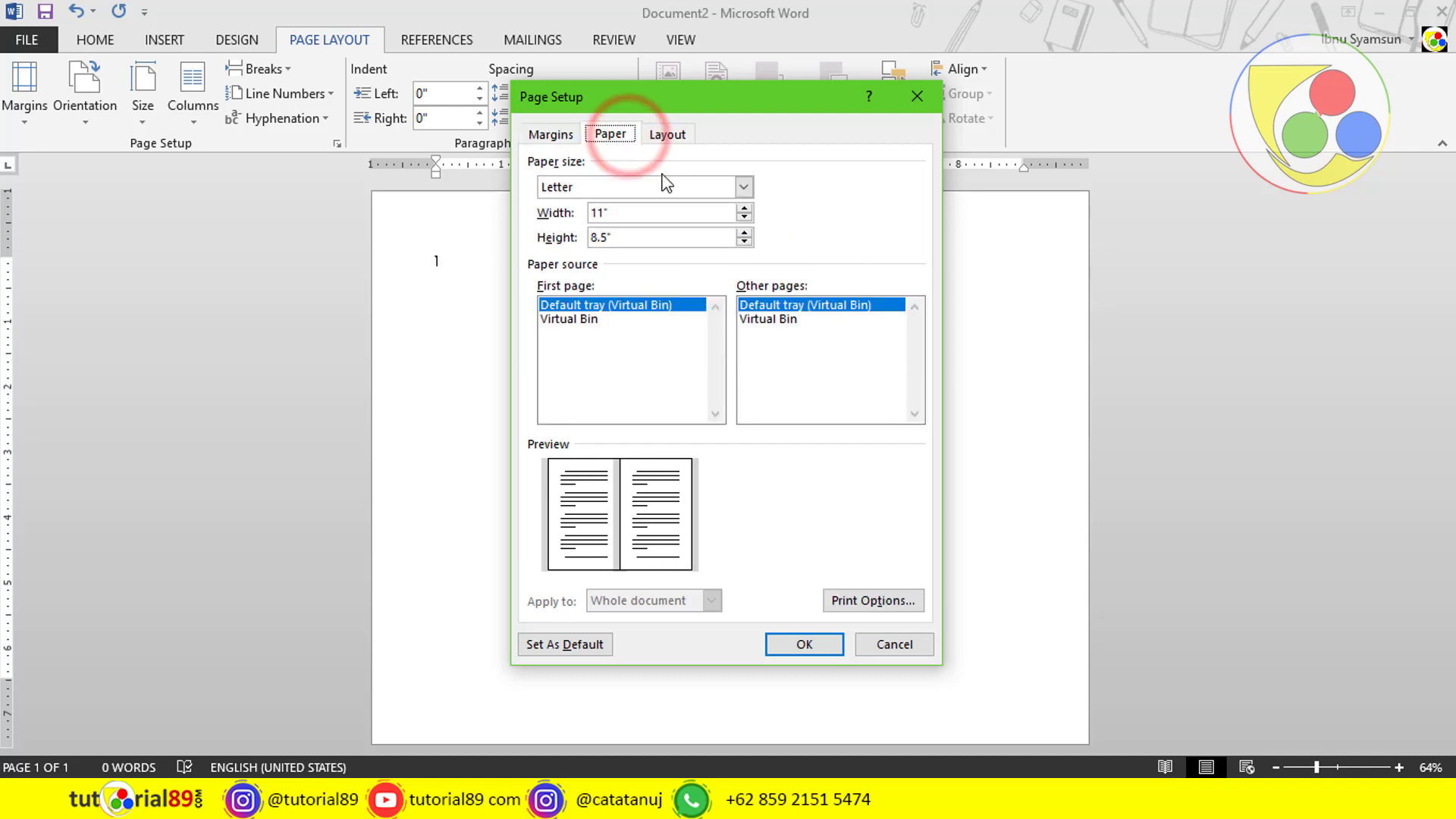
pyautogui.click(695, 197)
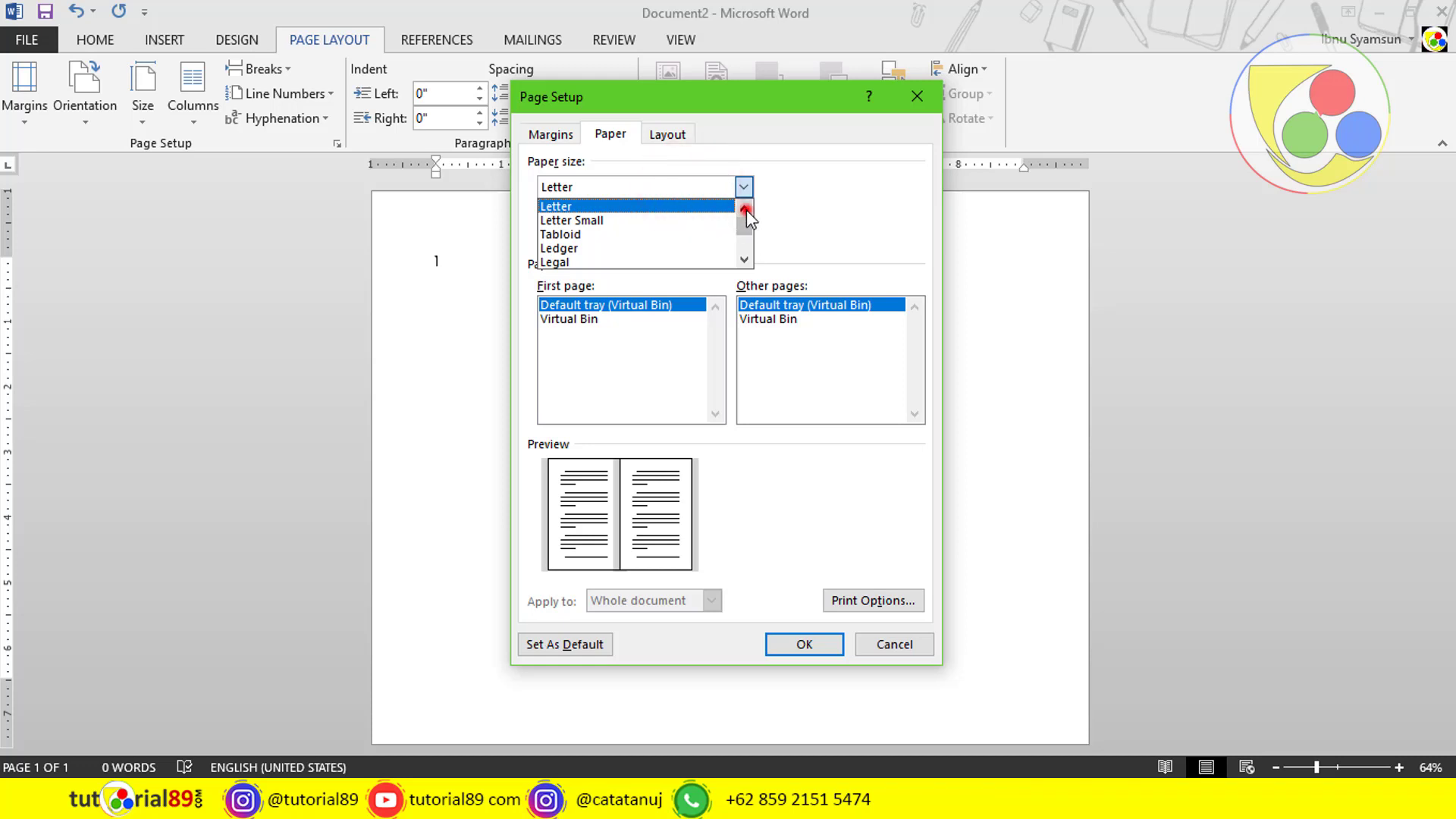
pyautogui.moveTo(746, 209); pyautogui.dragTo(744, 229)
pyautogui.click(561, 206)
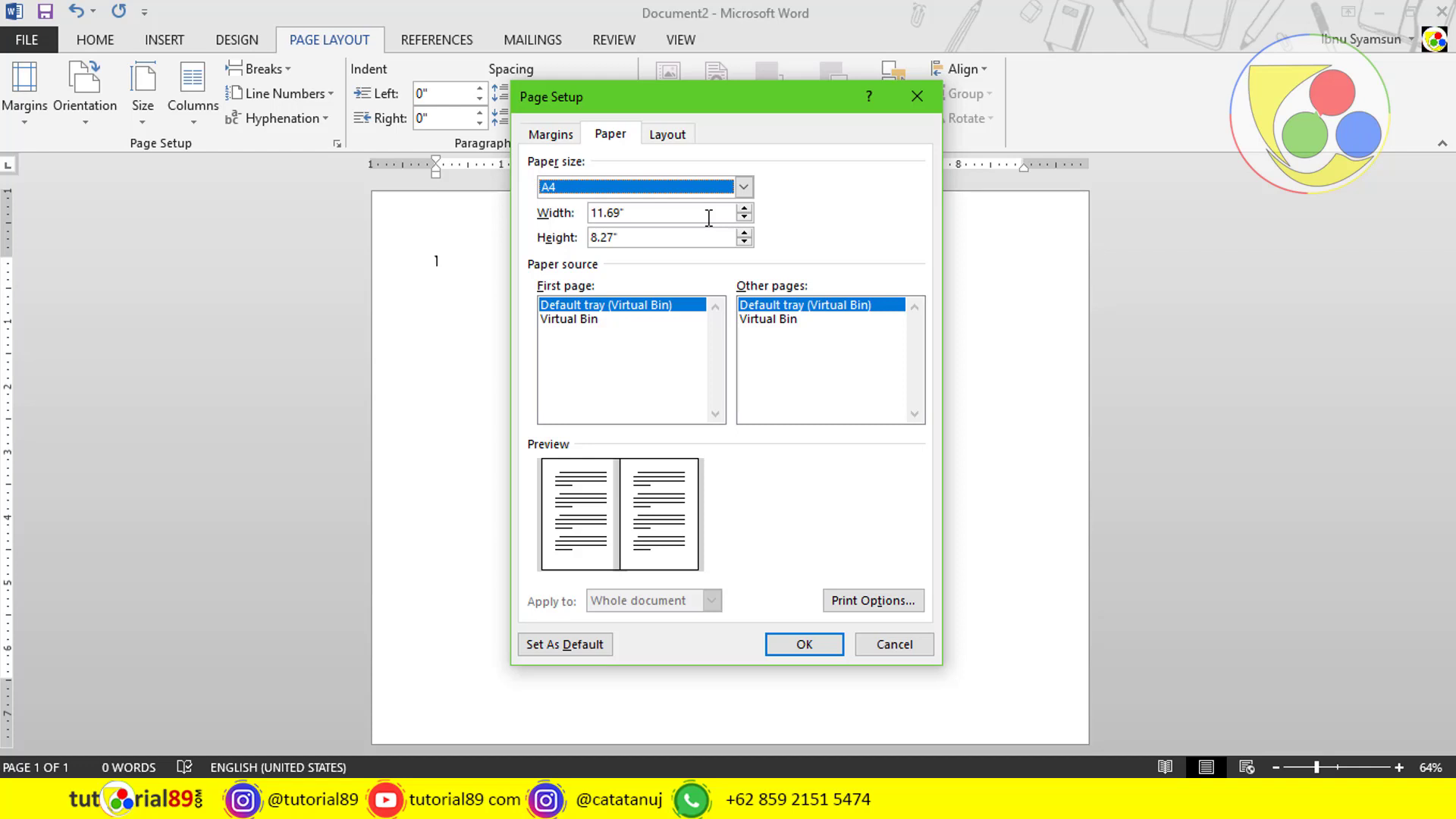
pyautogui.click(560, 194)
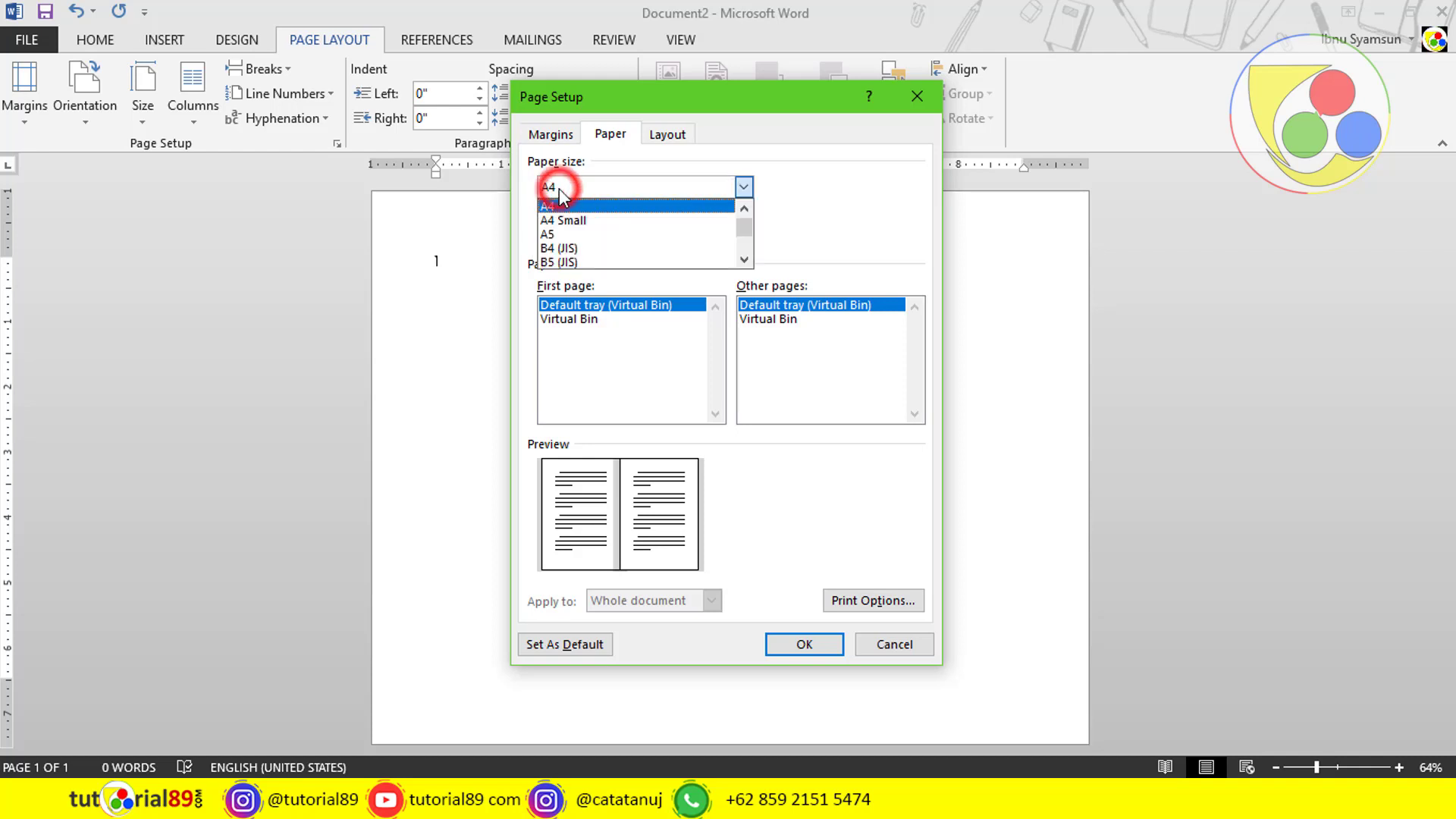
pyautogui.click(613, 185)
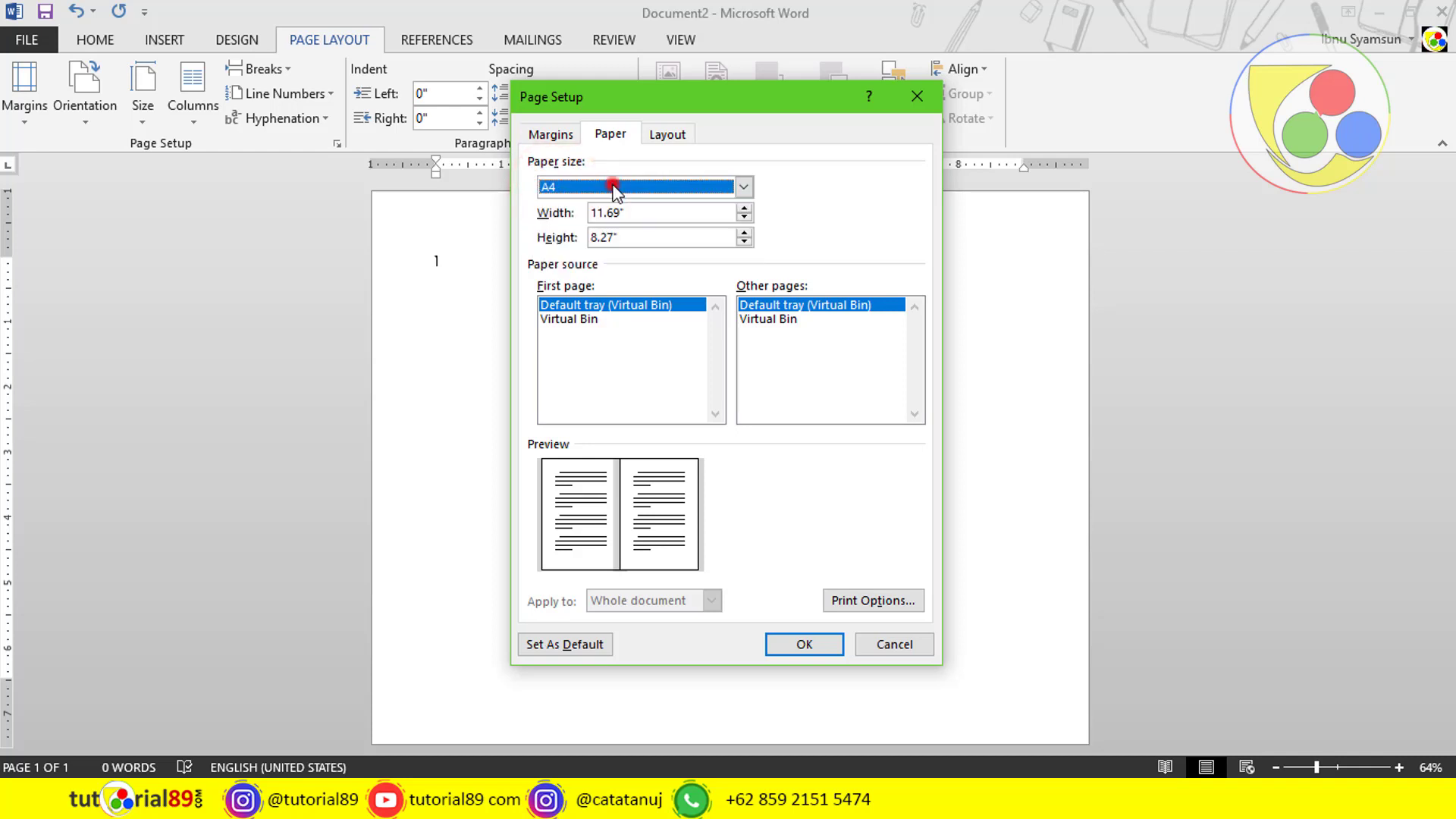
pyautogui.click(667, 135)
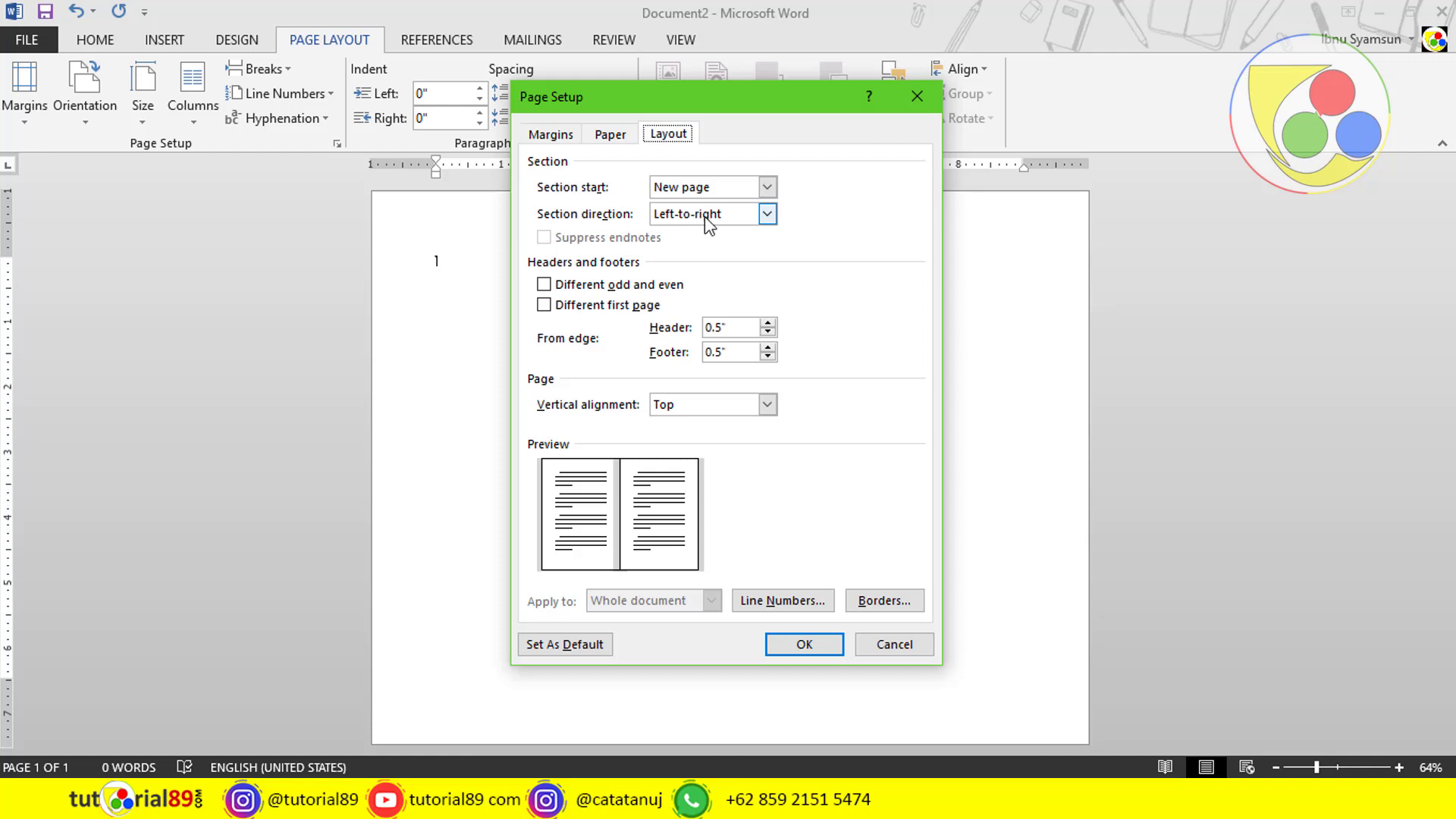
# Step: Set Section direction to Right-to-left and confirm Page Setup with OK
pyautogui.click(751, 213)
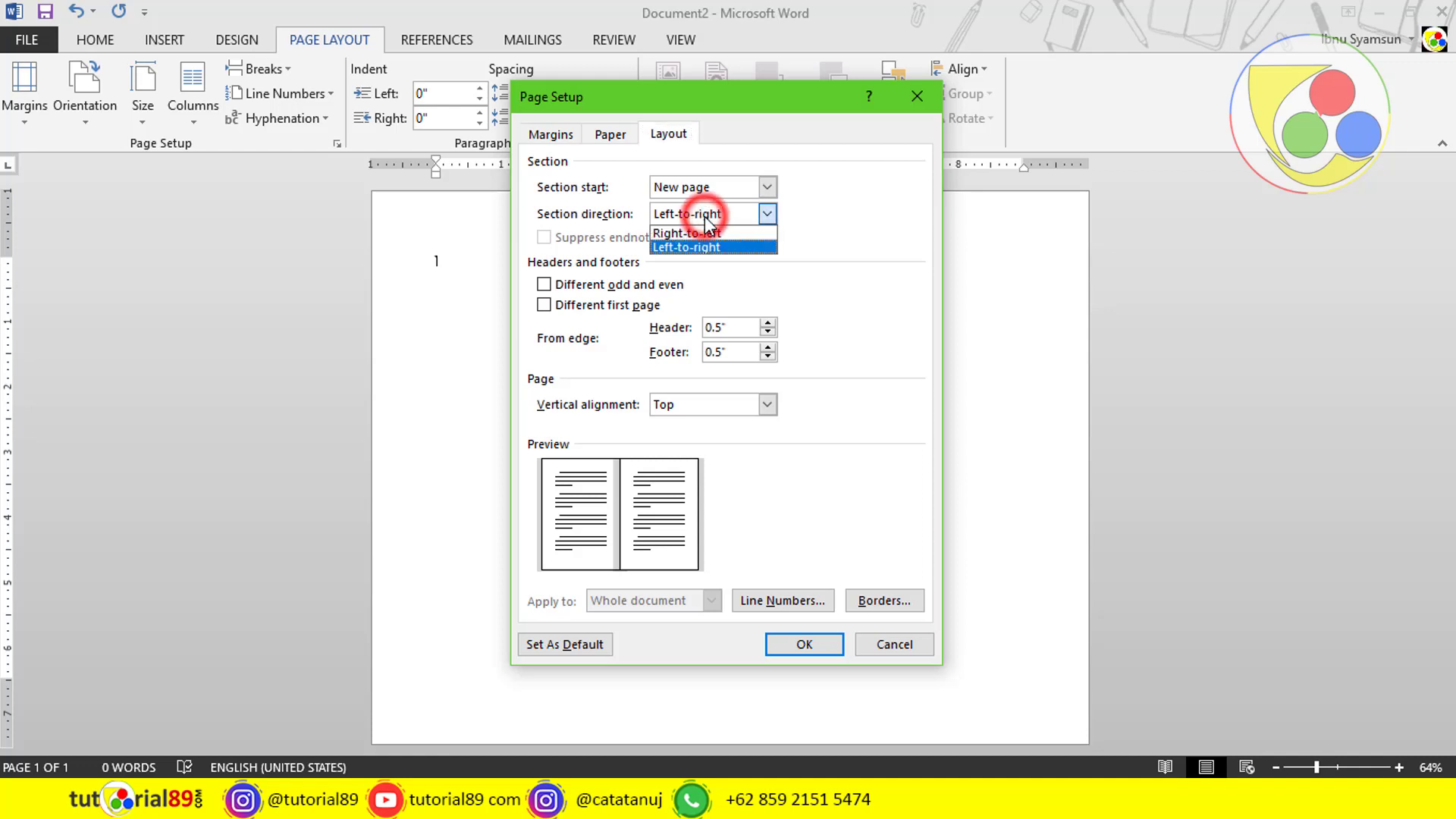
pyautogui.click(730, 247)
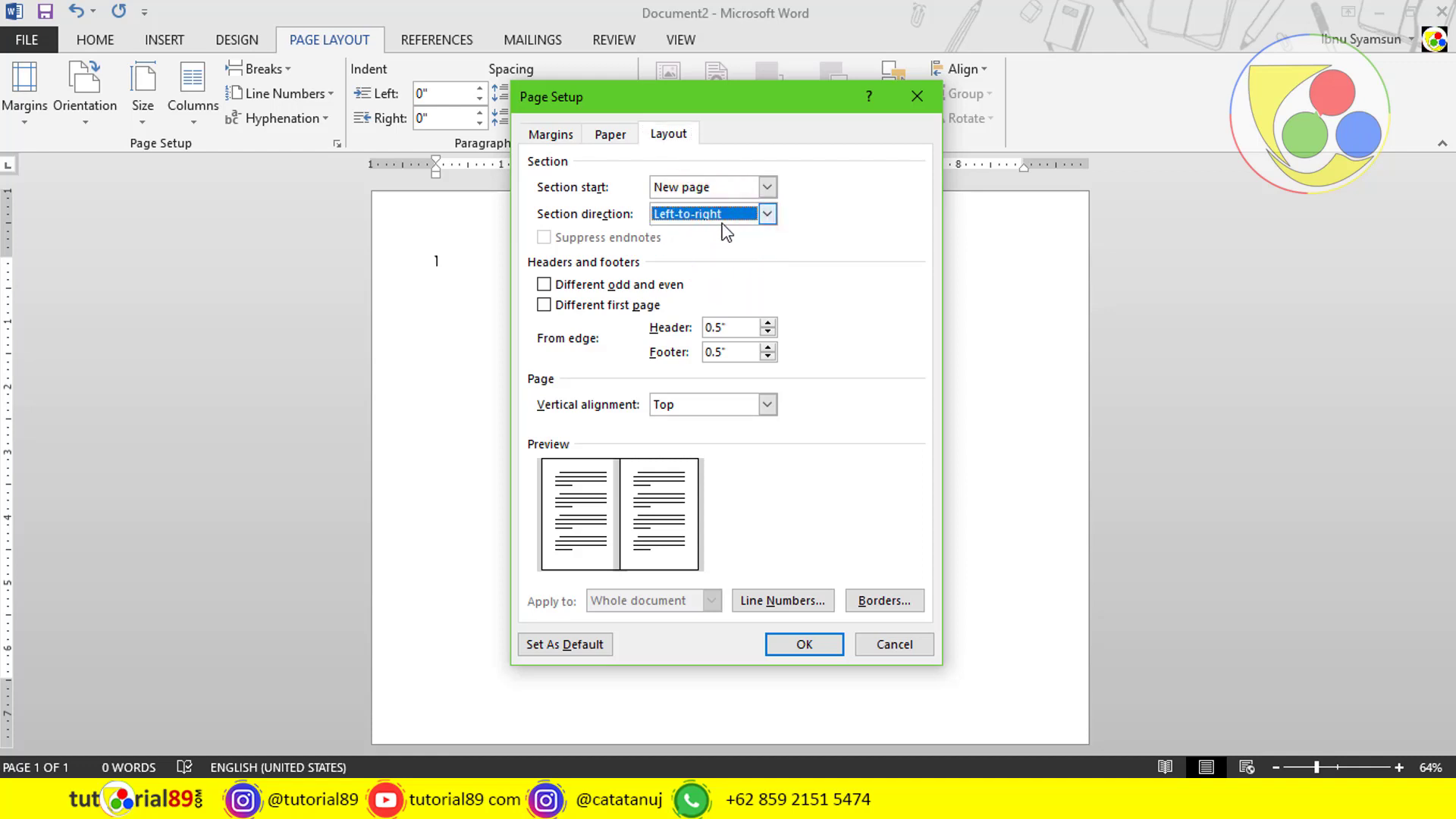
pyautogui.click(755, 215)
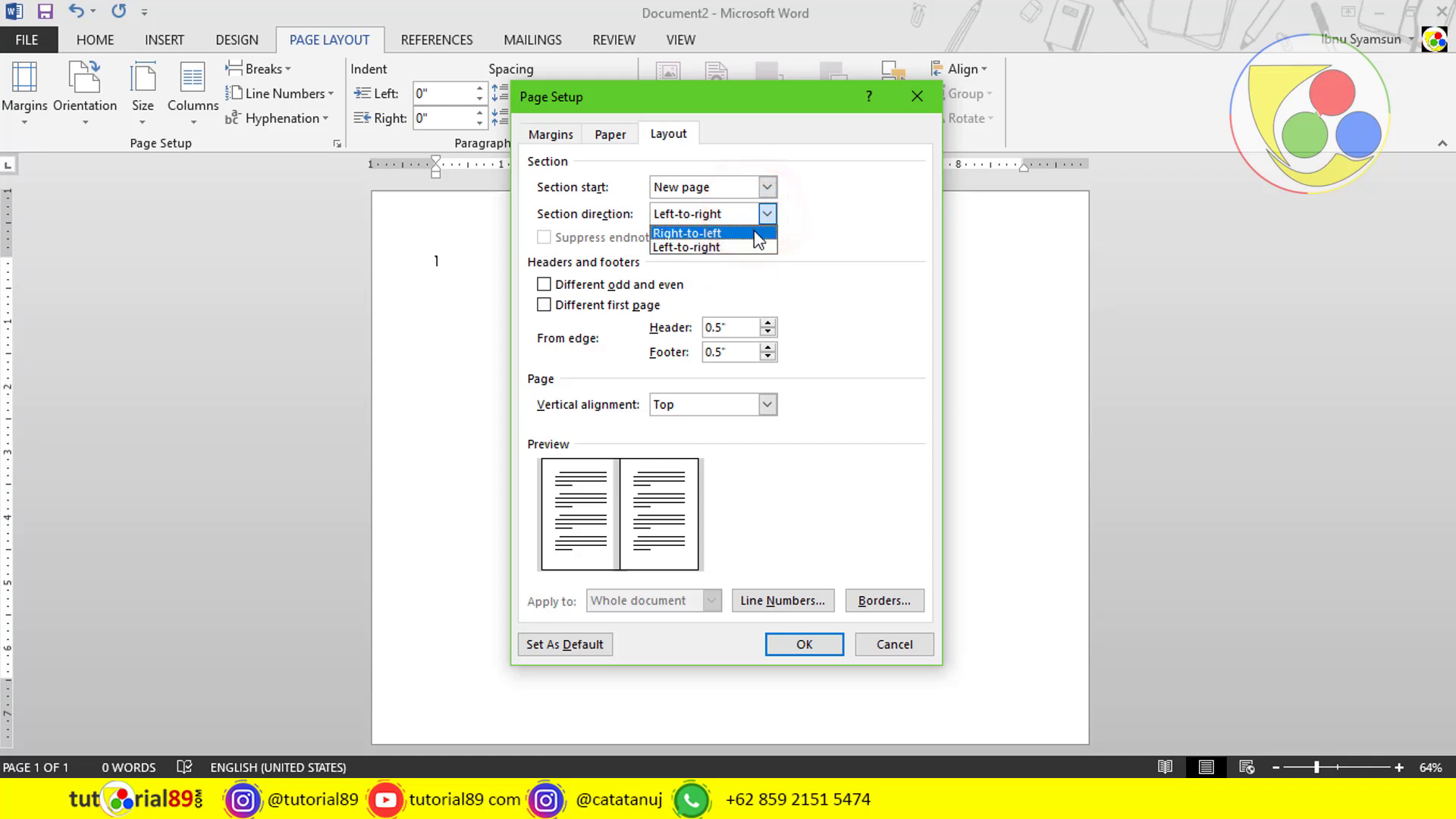
pyautogui.click(754, 232)
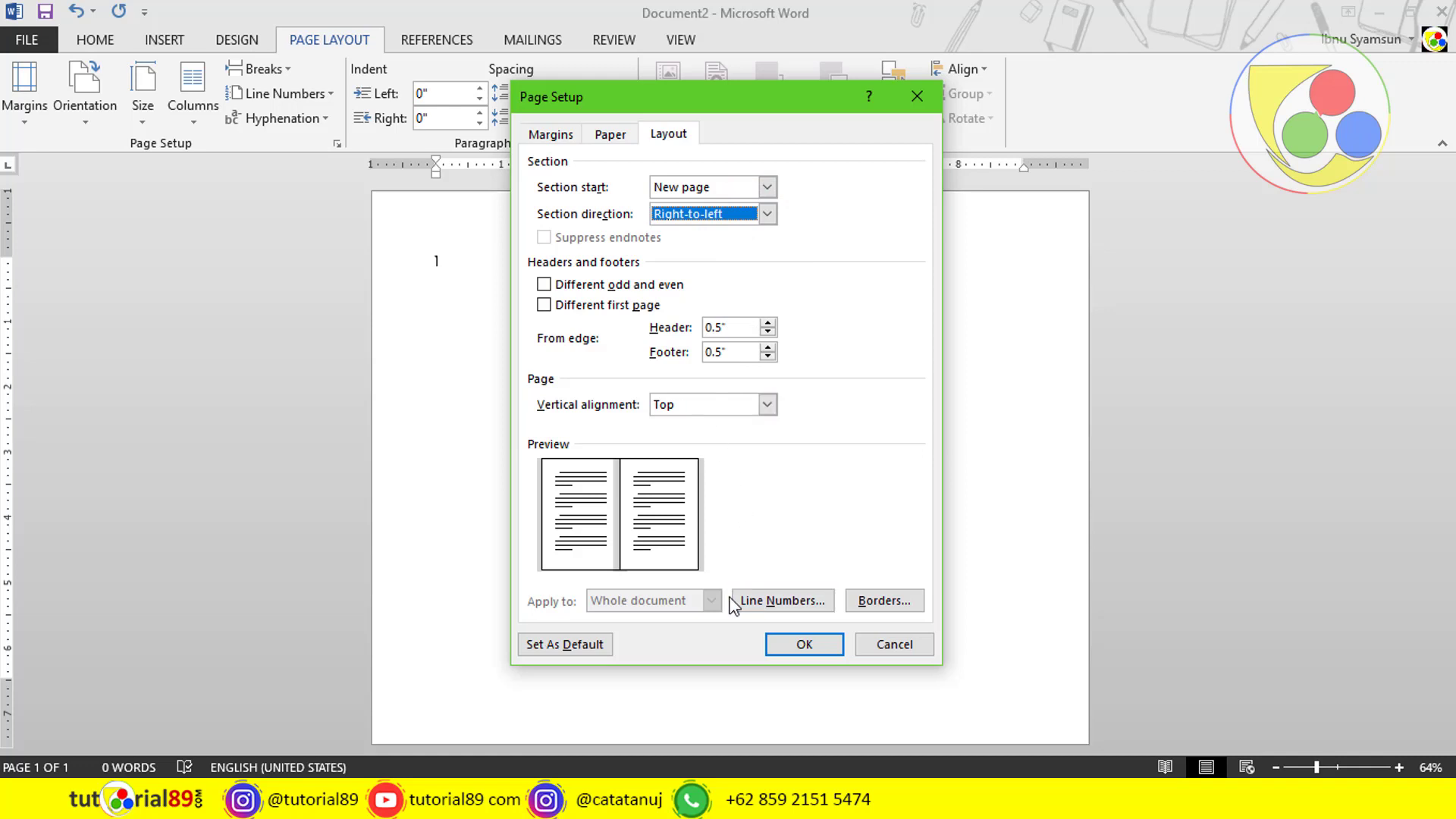
pyautogui.click(803, 643)
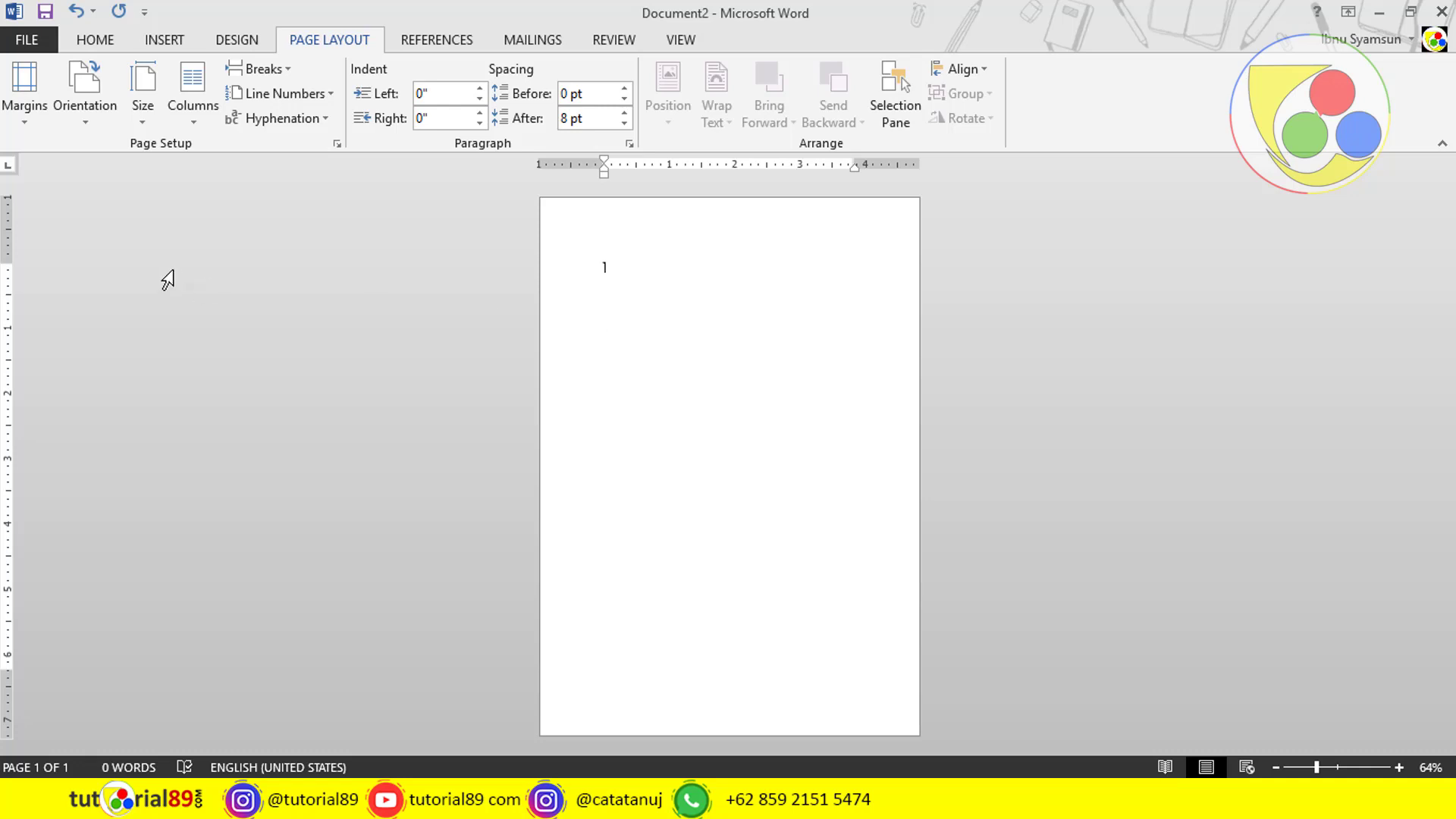
# Step: Insert a Plain Number 2 page number at the top centre, then close the header
pyautogui.click(171, 39)
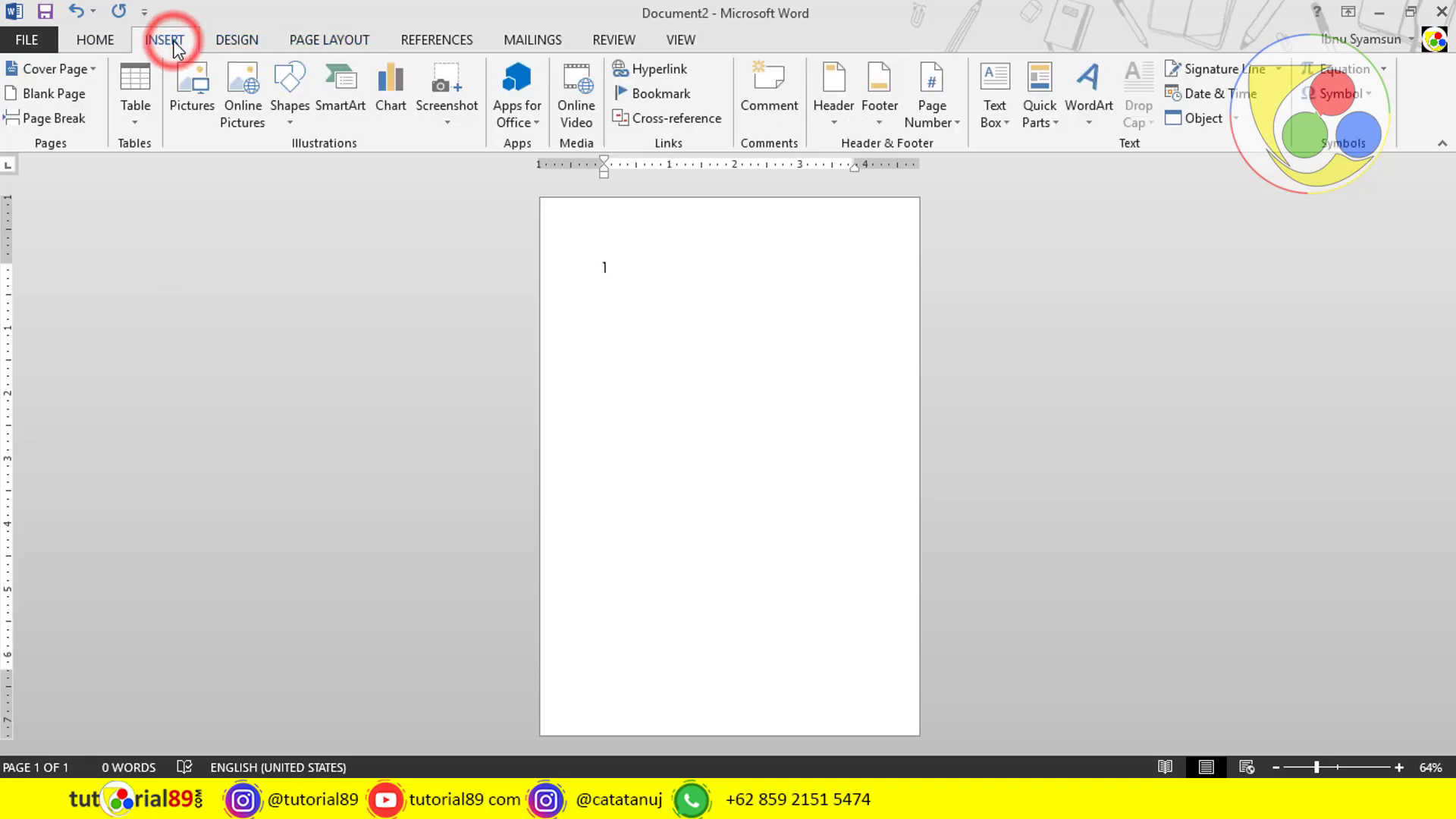
pyautogui.click(934, 110)
pyautogui.moveTo(981, 171)
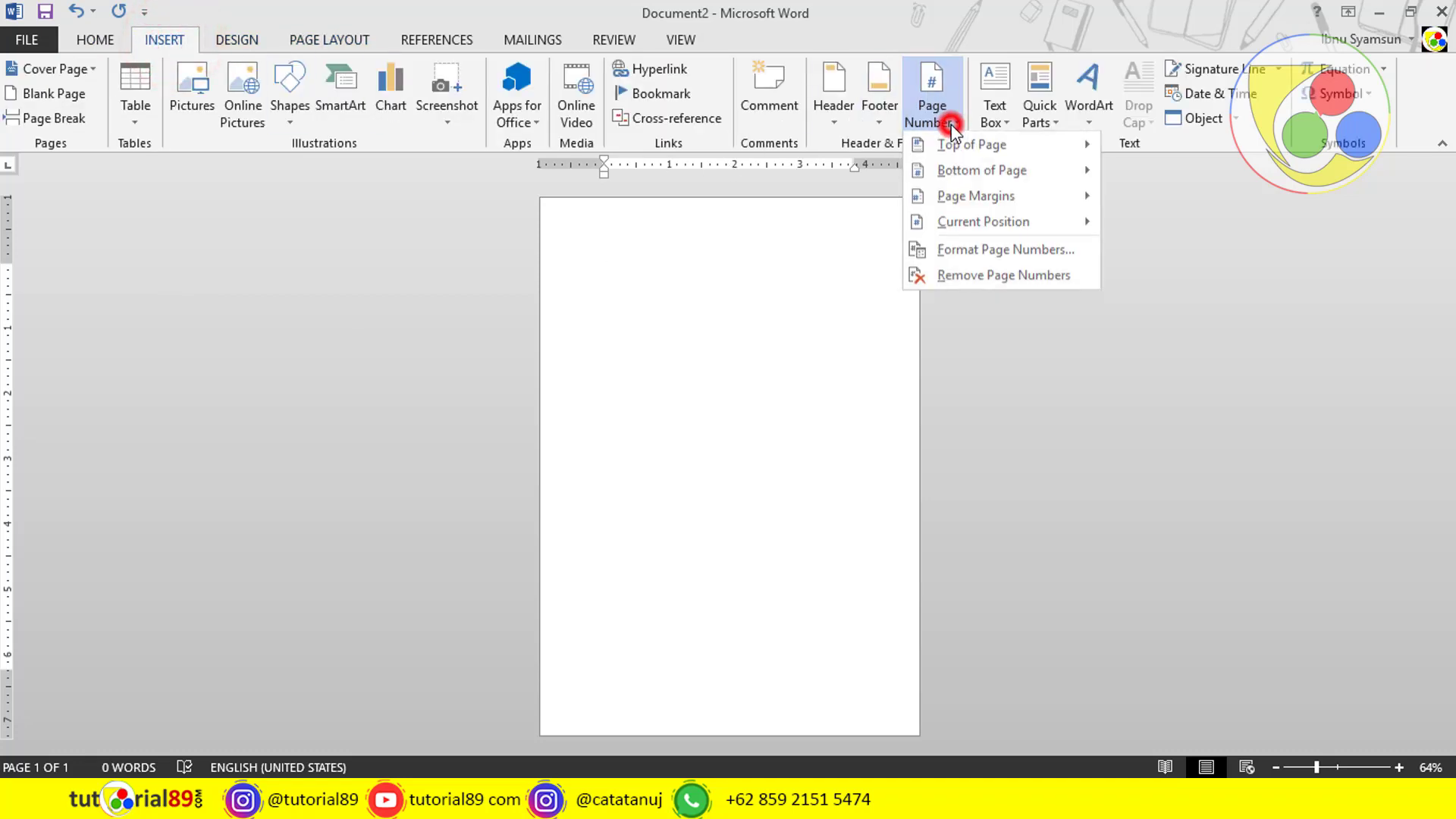
pyautogui.moveTo(972, 145)
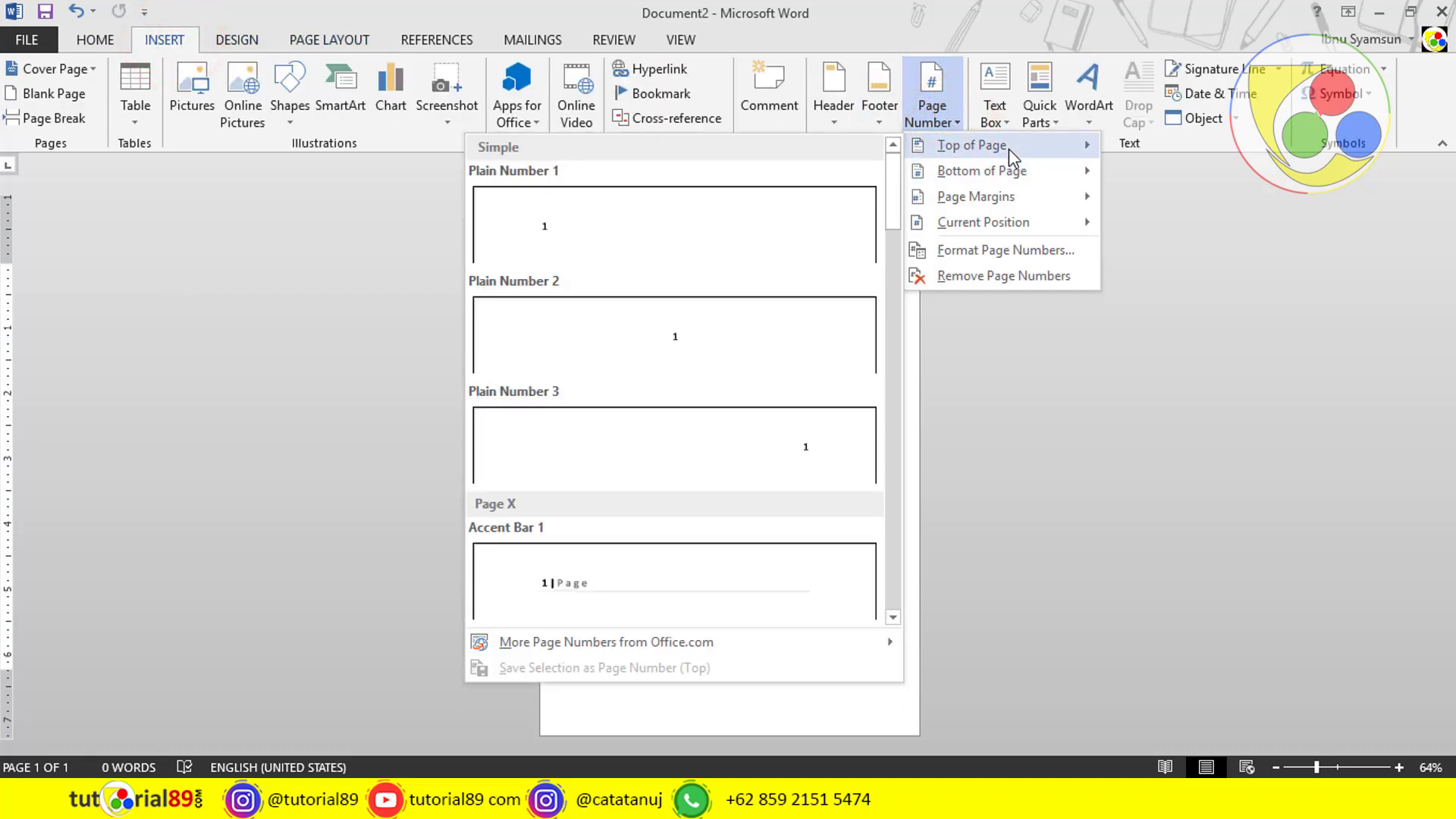
pyautogui.click(713, 350)
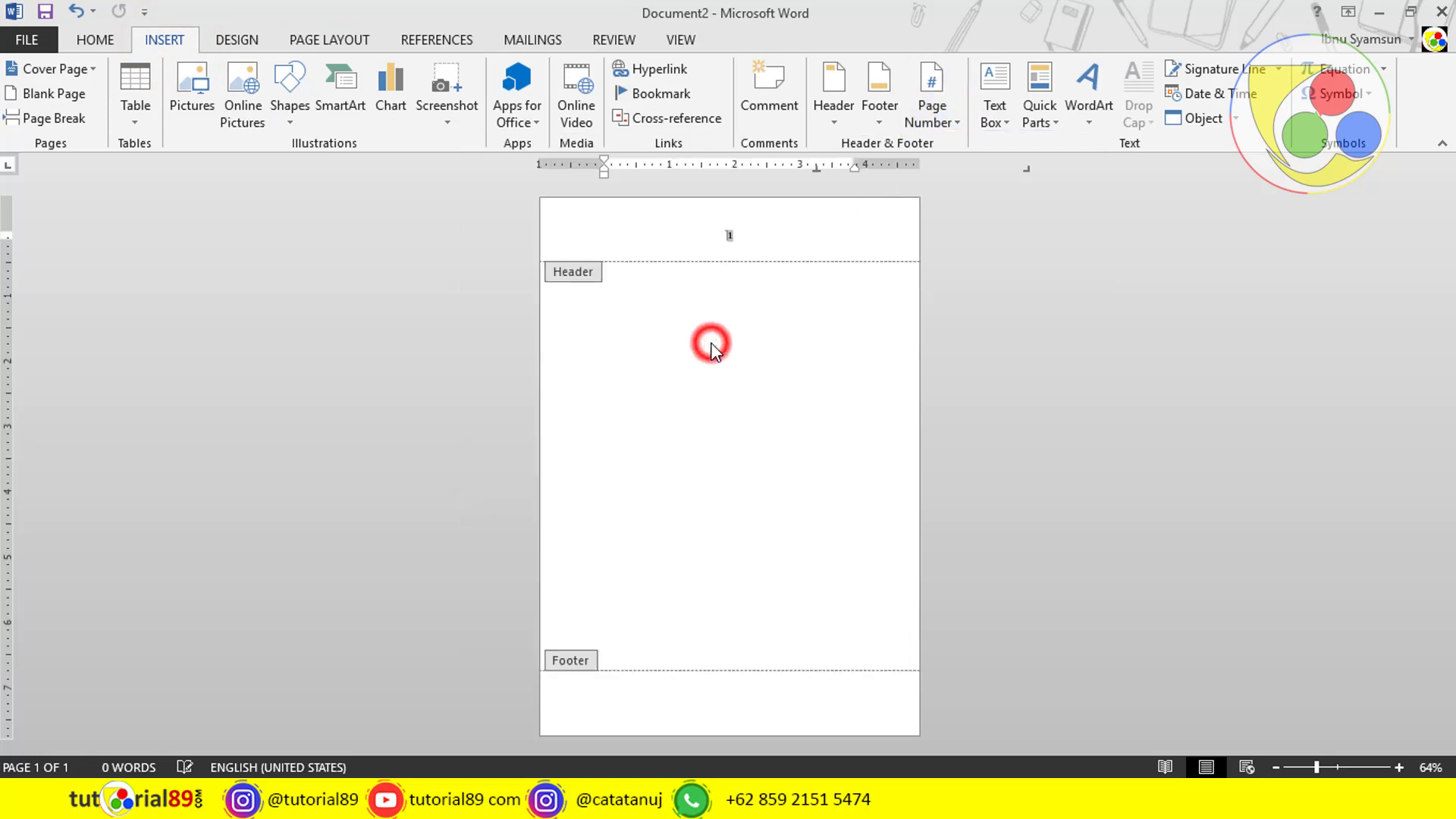
pyautogui.doubleClick(721, 389)
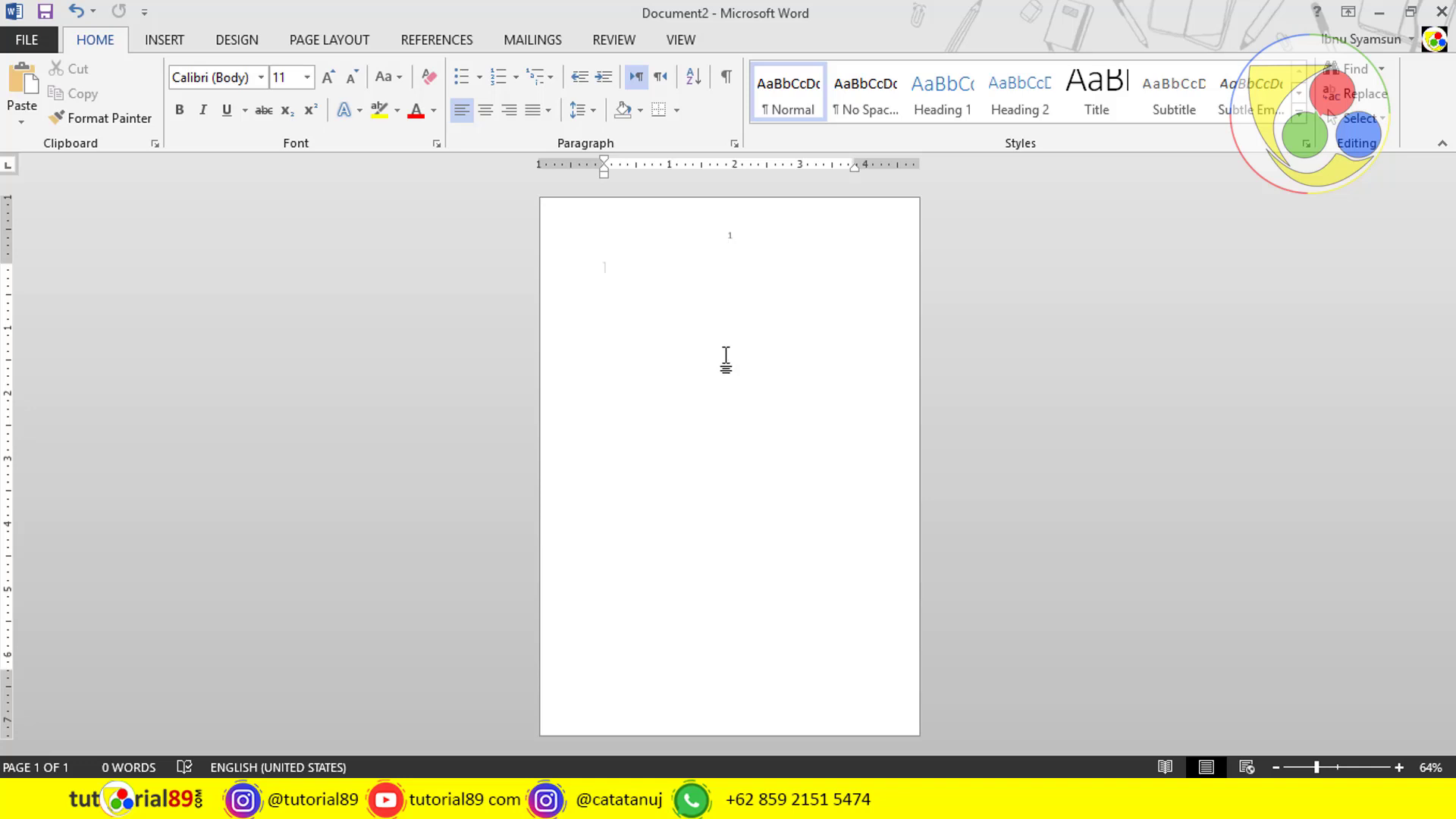
# Step: Copy the verses from the first line through verse 60 of alfatihah.docx and paste them into Document2
pyautogui.hotkey('alt', 'Tab')
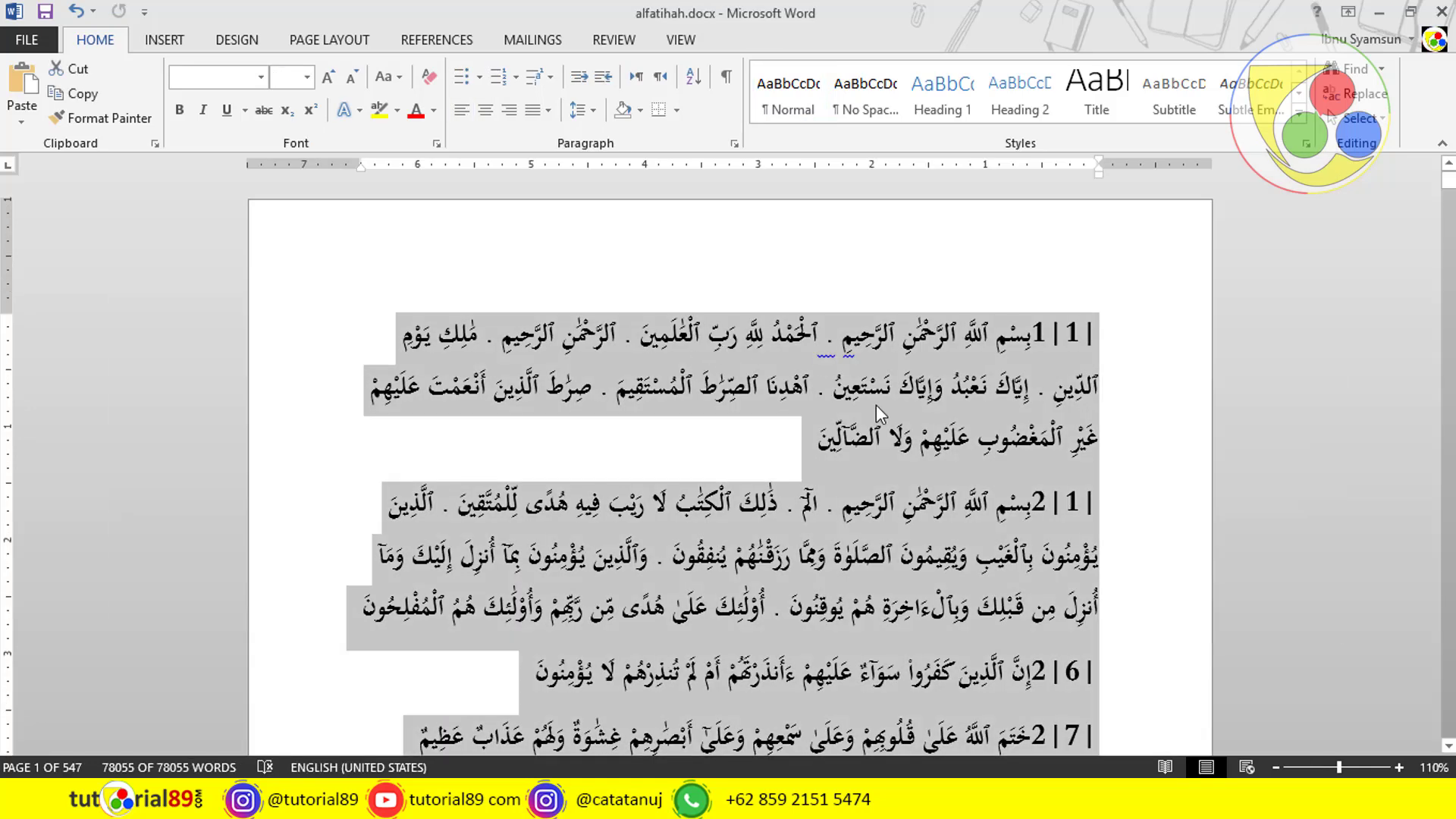
pyautogui.click(1000, 375)
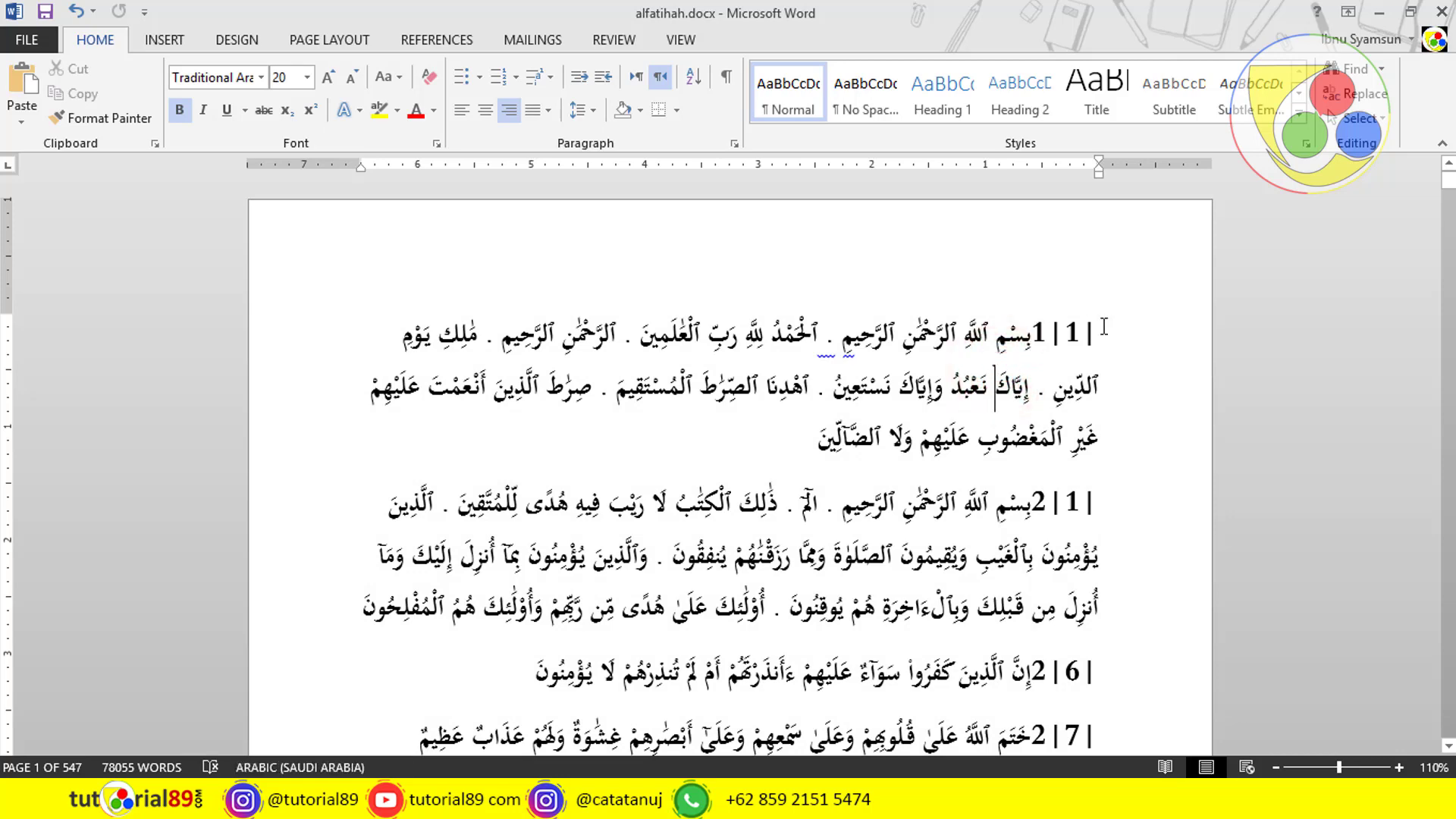
pyautogui.click(1106, 326)
pyautogui.moveTo(1106, 326); pyautogui.dragTo(771, 769)
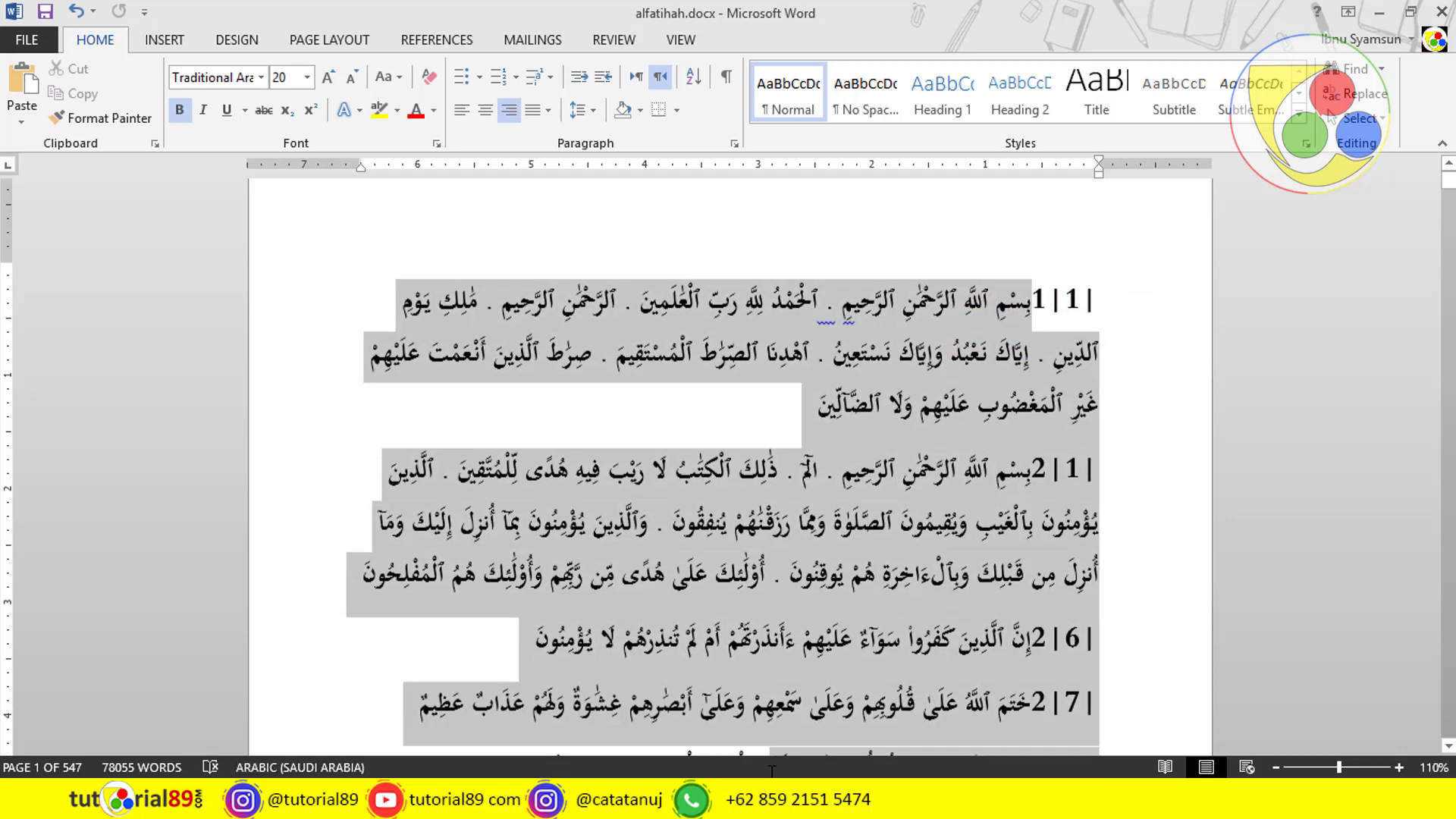
pyautogui.middleClick(1130, 383)
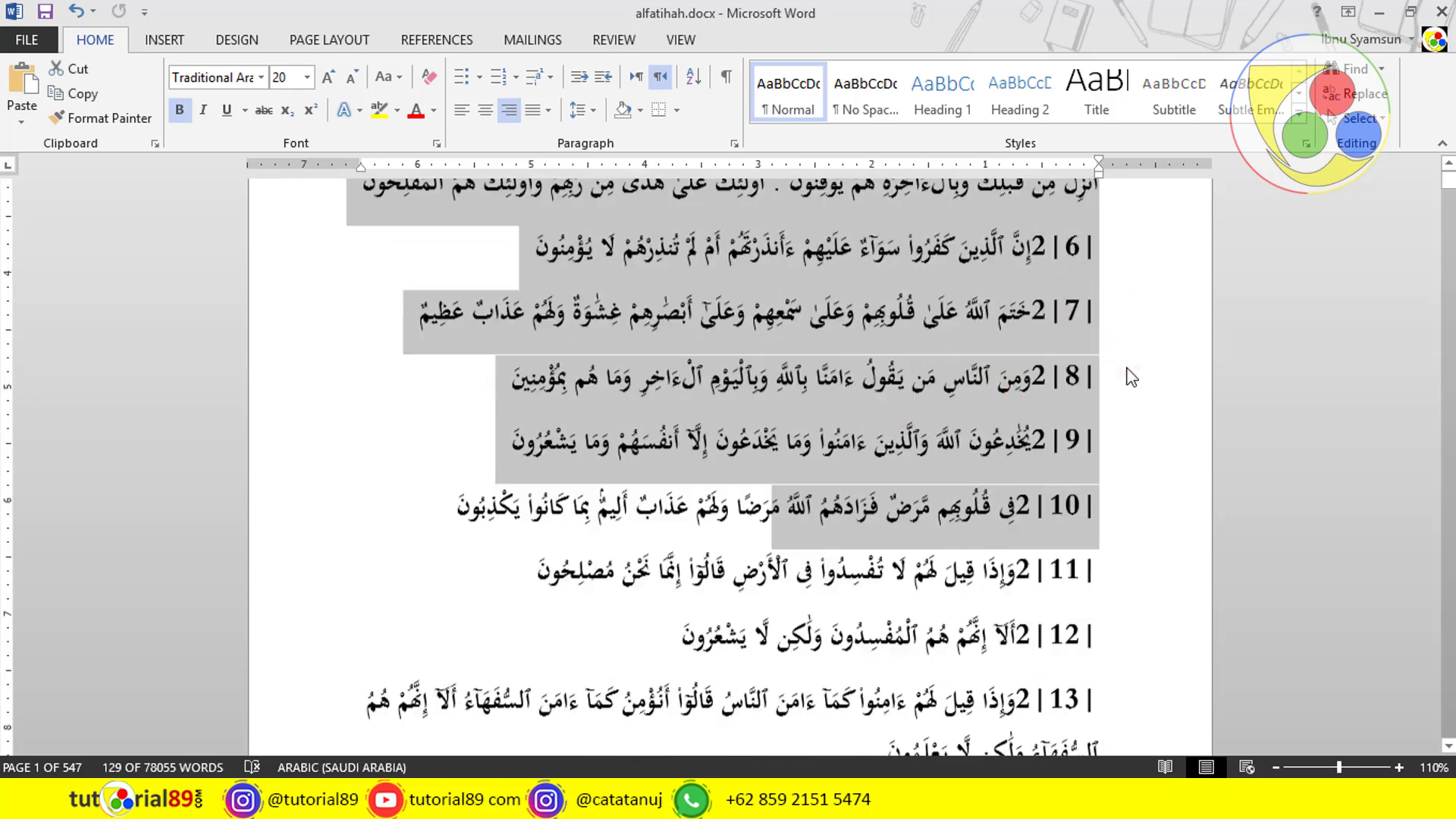
pyautogui.keyDown('shift'); pyautogui.click(1005, 584); pyautogui.keyUp('shift')
pyautogui.hotkey('alt', 'Tab')
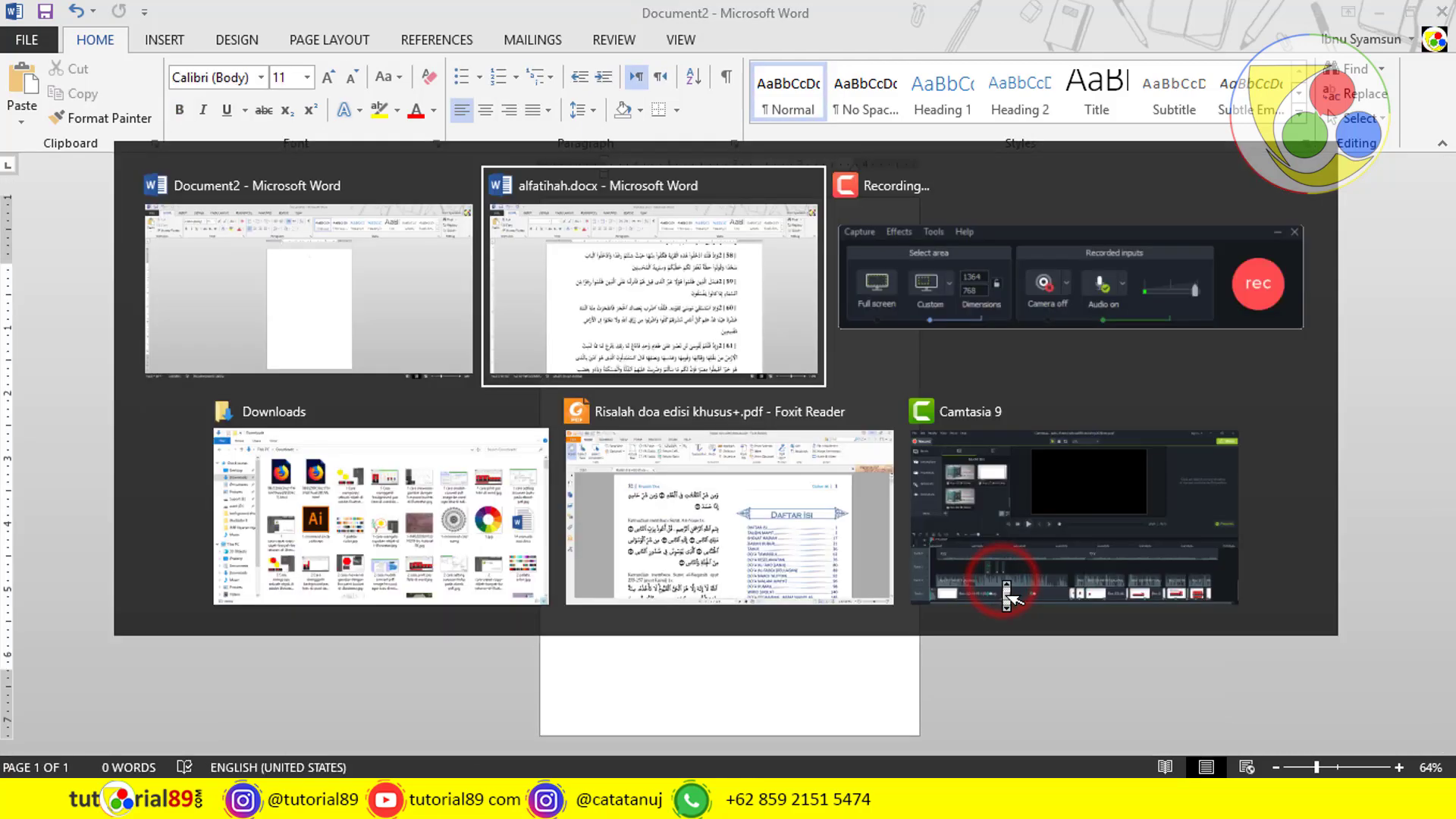
pyautogui.hotkey('ctrl', 'v')
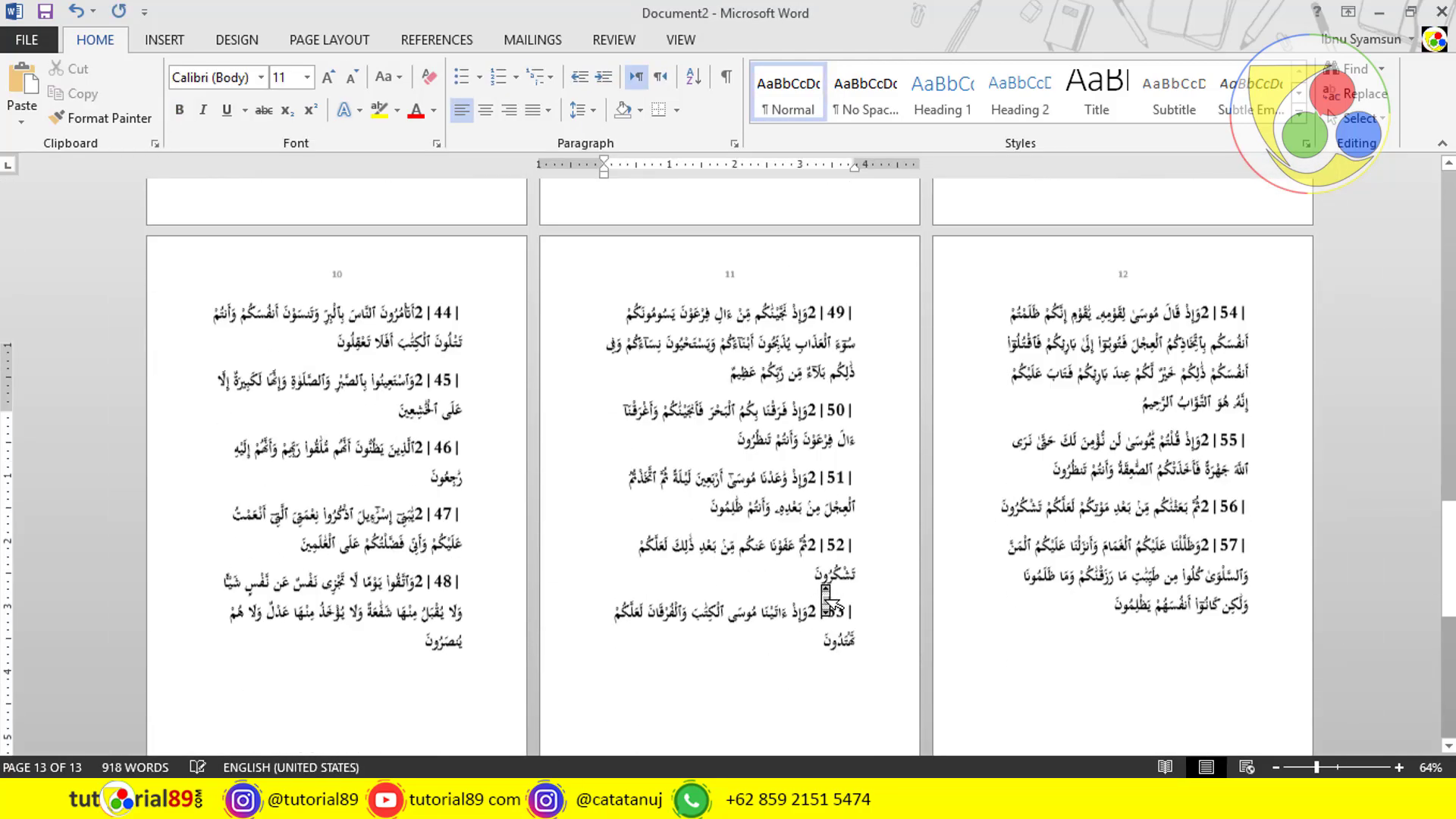
pyautogui.scroll(10, 826, 599)
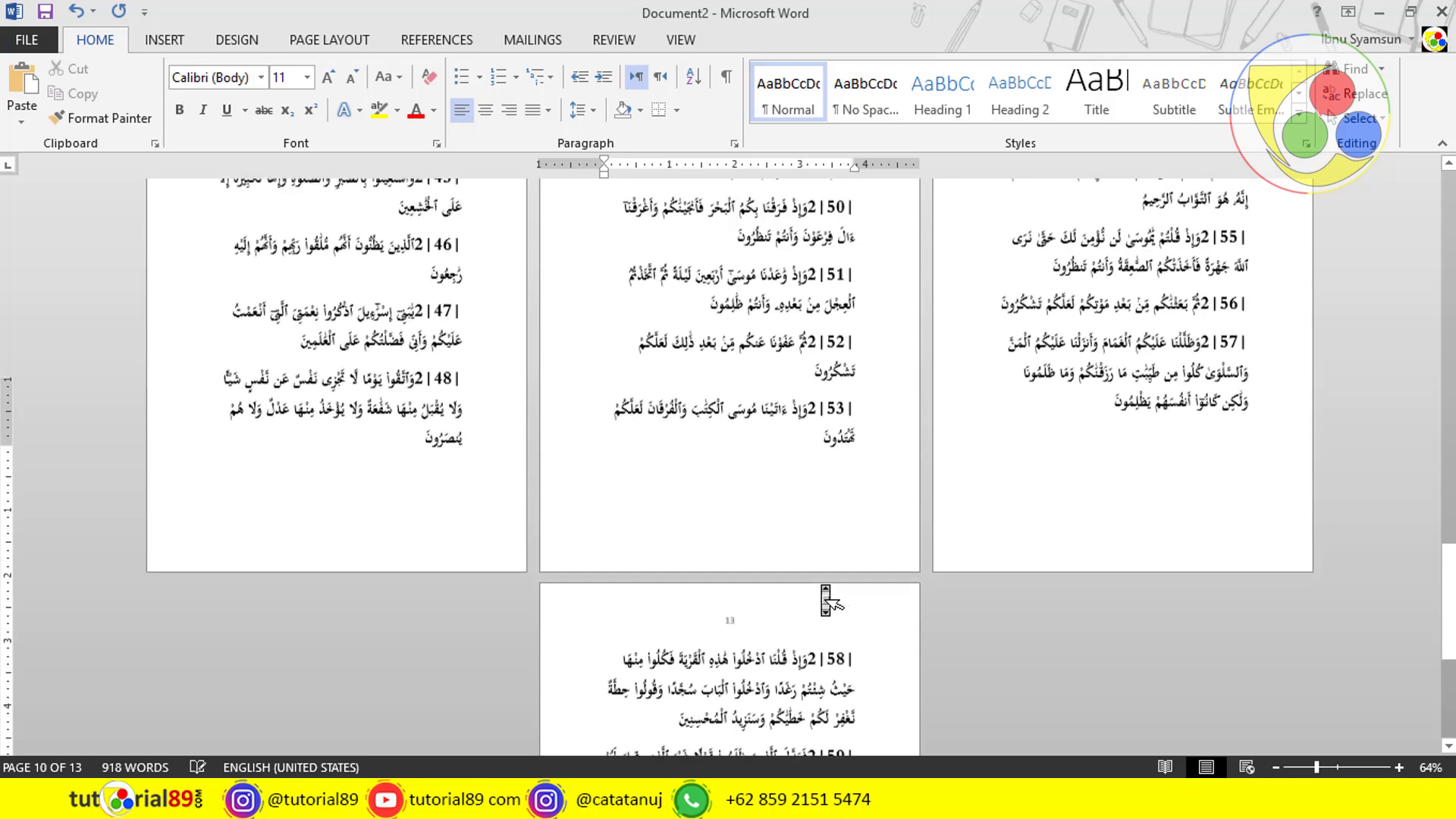
pyautogui.scroll(2, 832, 602)
pyautogui.keyDown('ctrl'); pyautogui.scroll(4, 832, 601); pyautogui.keyUp('ctrl')
pyautogui.scroll(5, 938, 535)
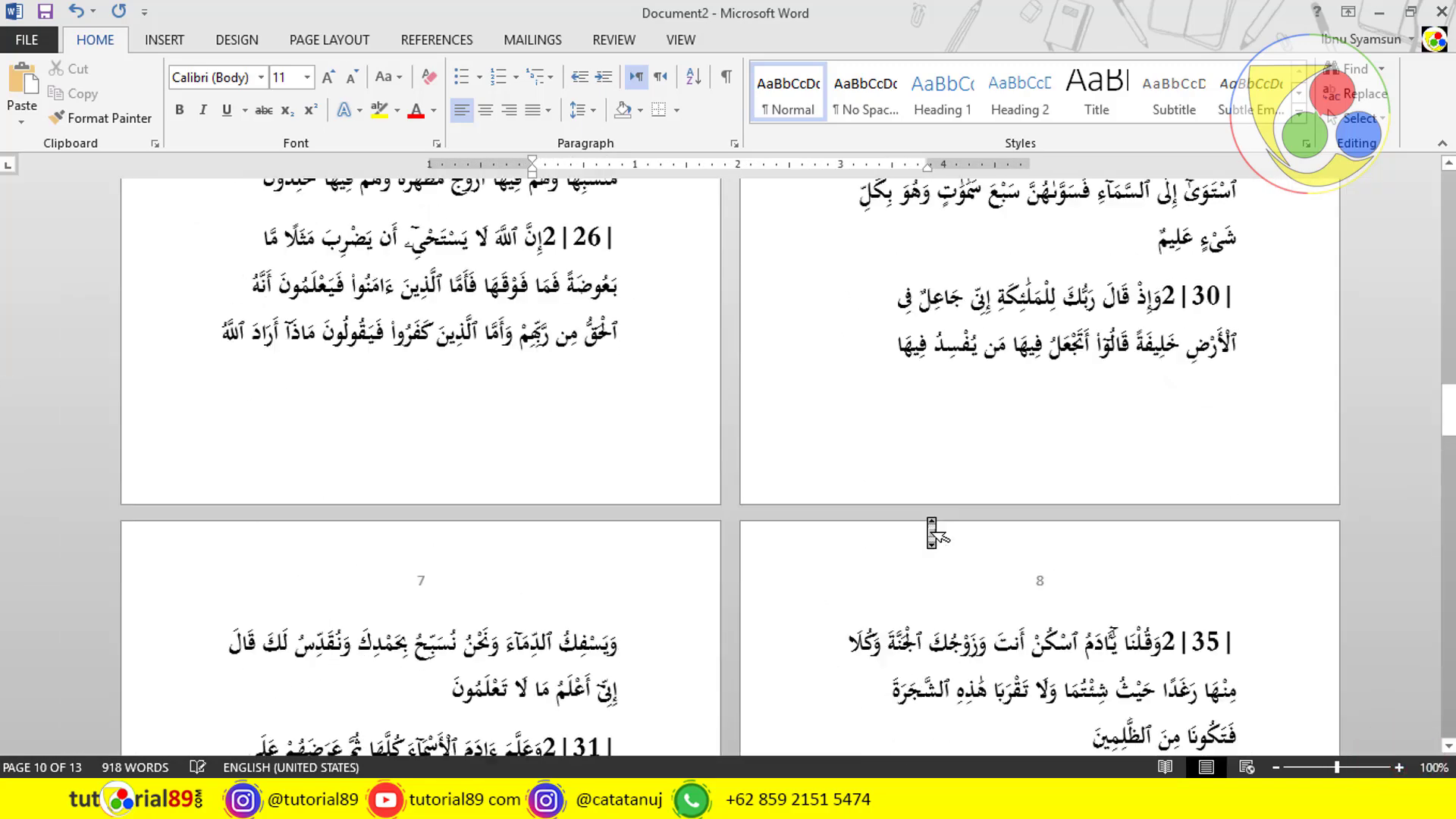
pyautogui.scroll(10, 938, 535)
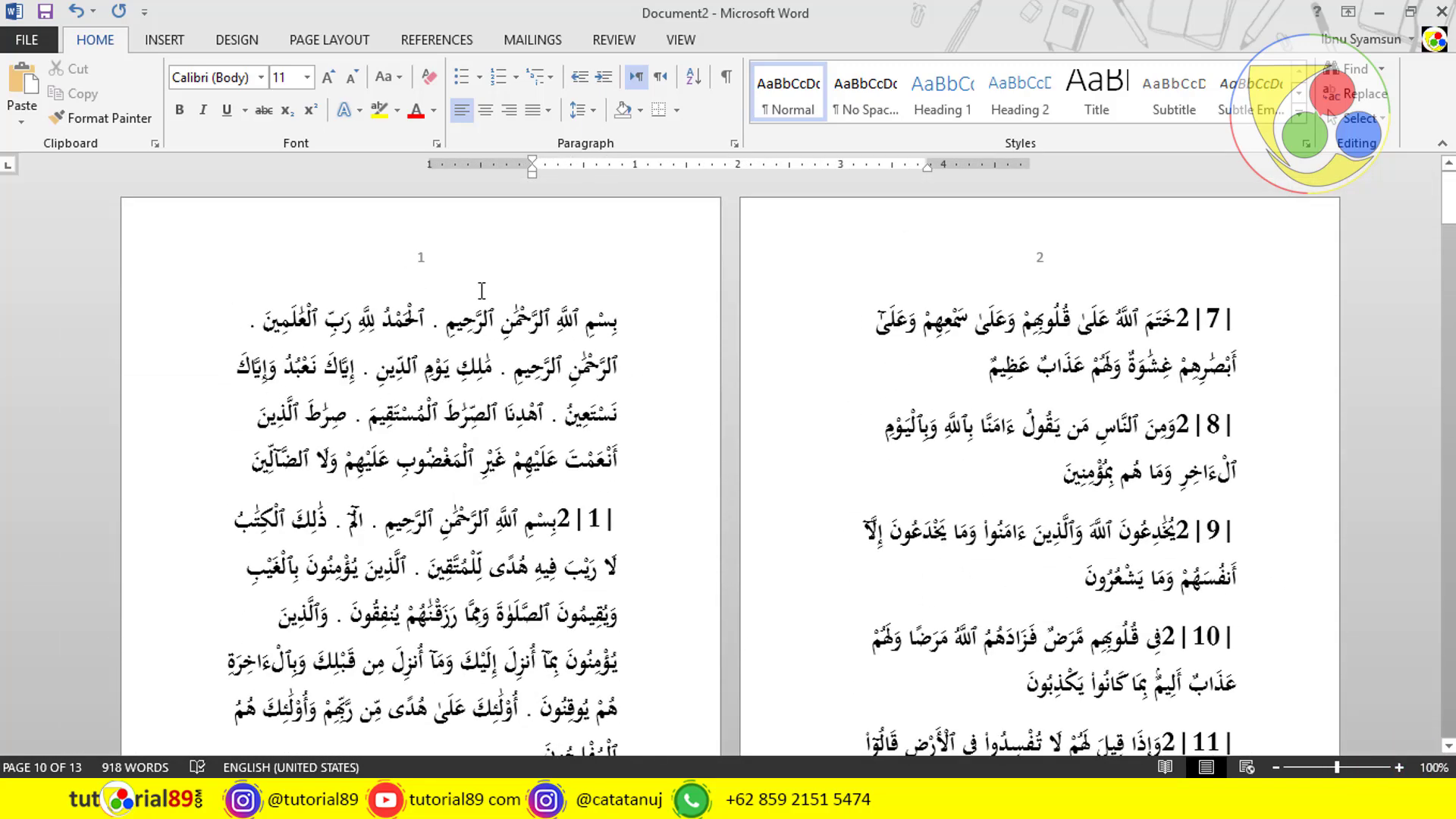
pyautogui.scroll(-4, 544, 364)
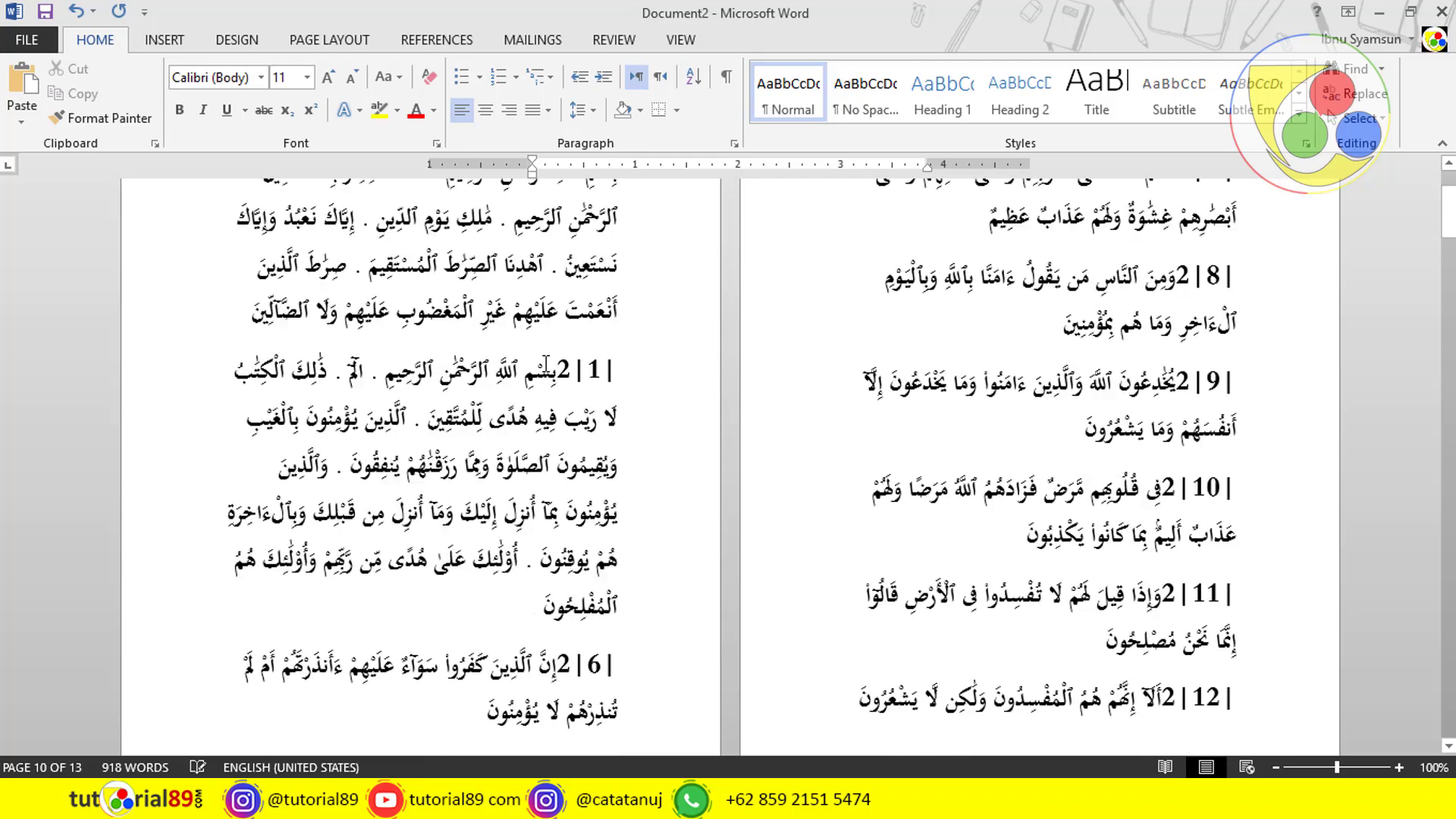
pyautogui.scroll(-6, 544, 363)
pyautogui.scroll(-5, 544, 363)
pyautogui.scroll(-5, 544, 367)
pyautogui.scroll(-5, 545, 370)
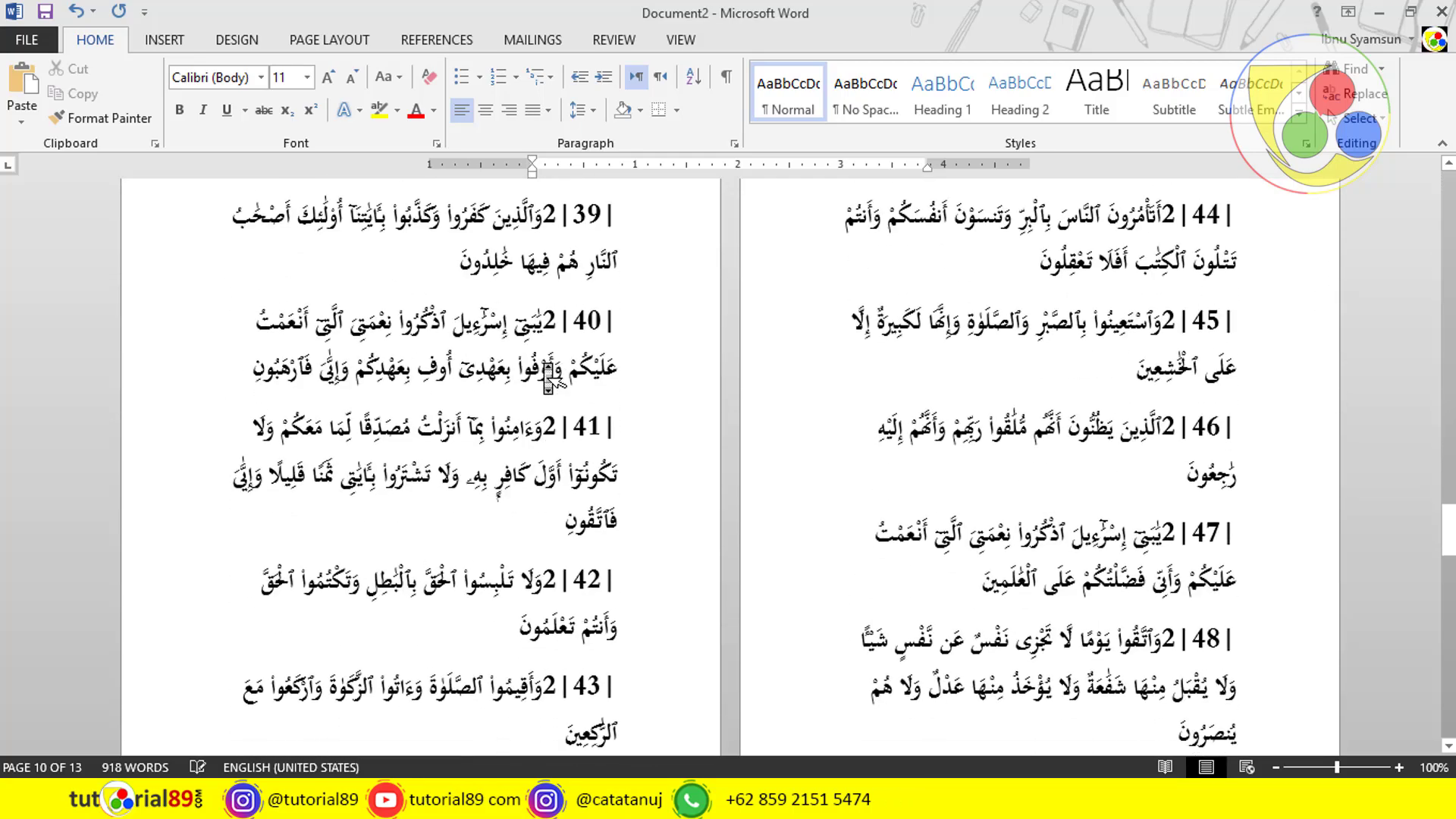
pyautogui.scroll(-5, 547, 373)
pyautogui.scroll(-6, 548, 375)
pyautogui.scroll(-5, 548, 375)
pyautogui.scroll(5, 544, 364)
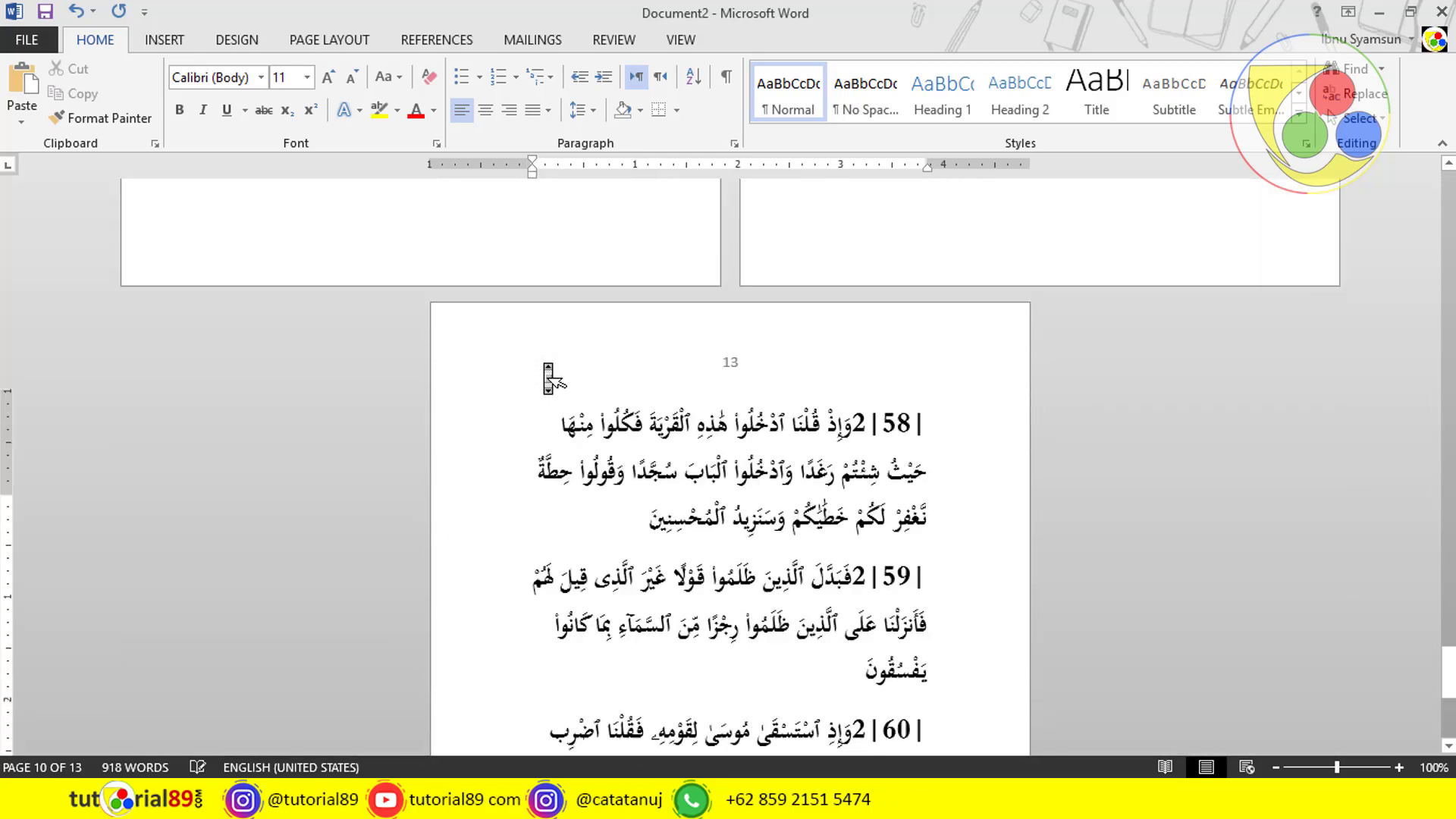
pyautogui.scroll(2, 543, 363)
pyautogui.scroll(-2, 543, 363)
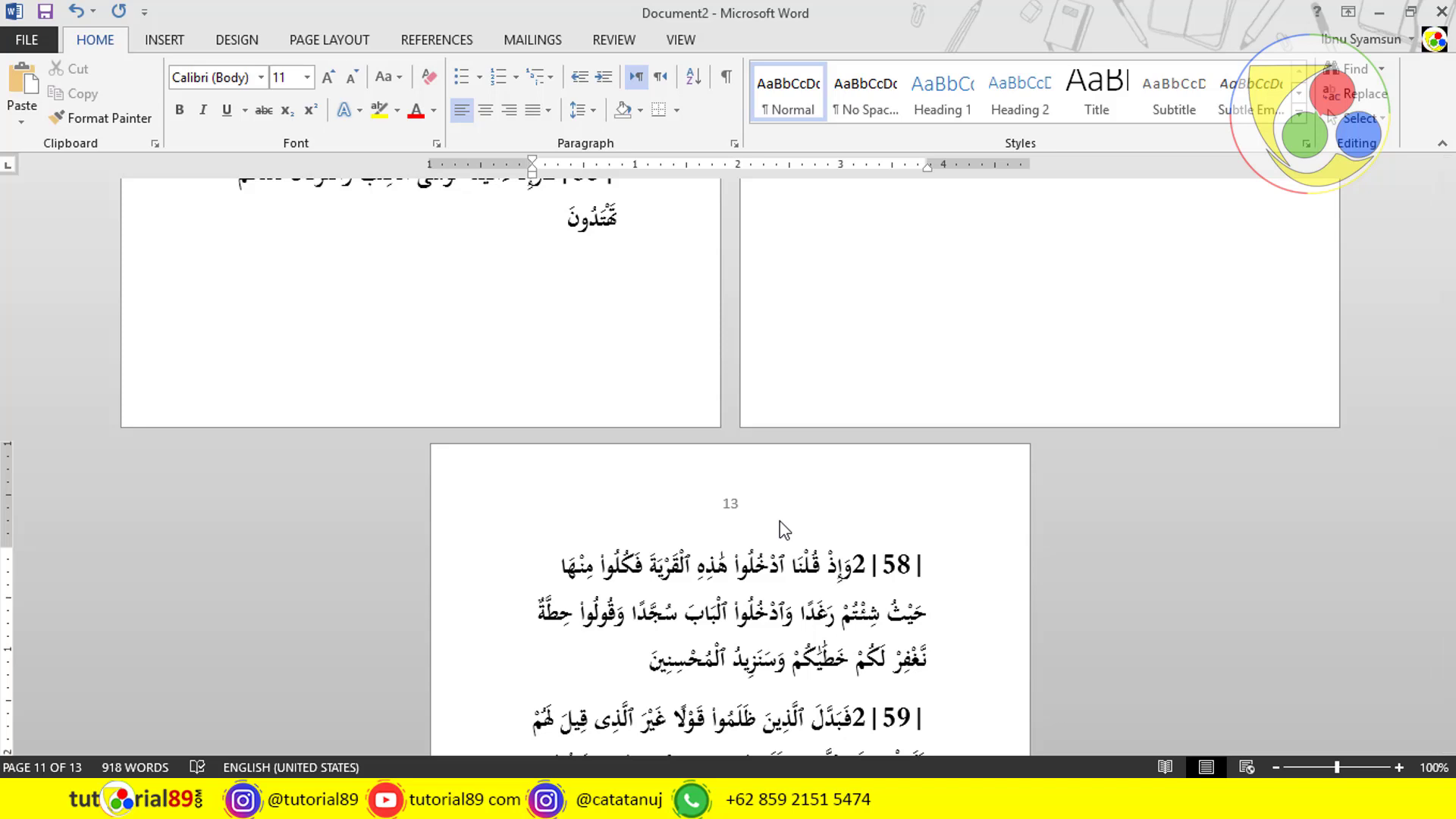
pyautogui.scroll(-1, 762, 501)
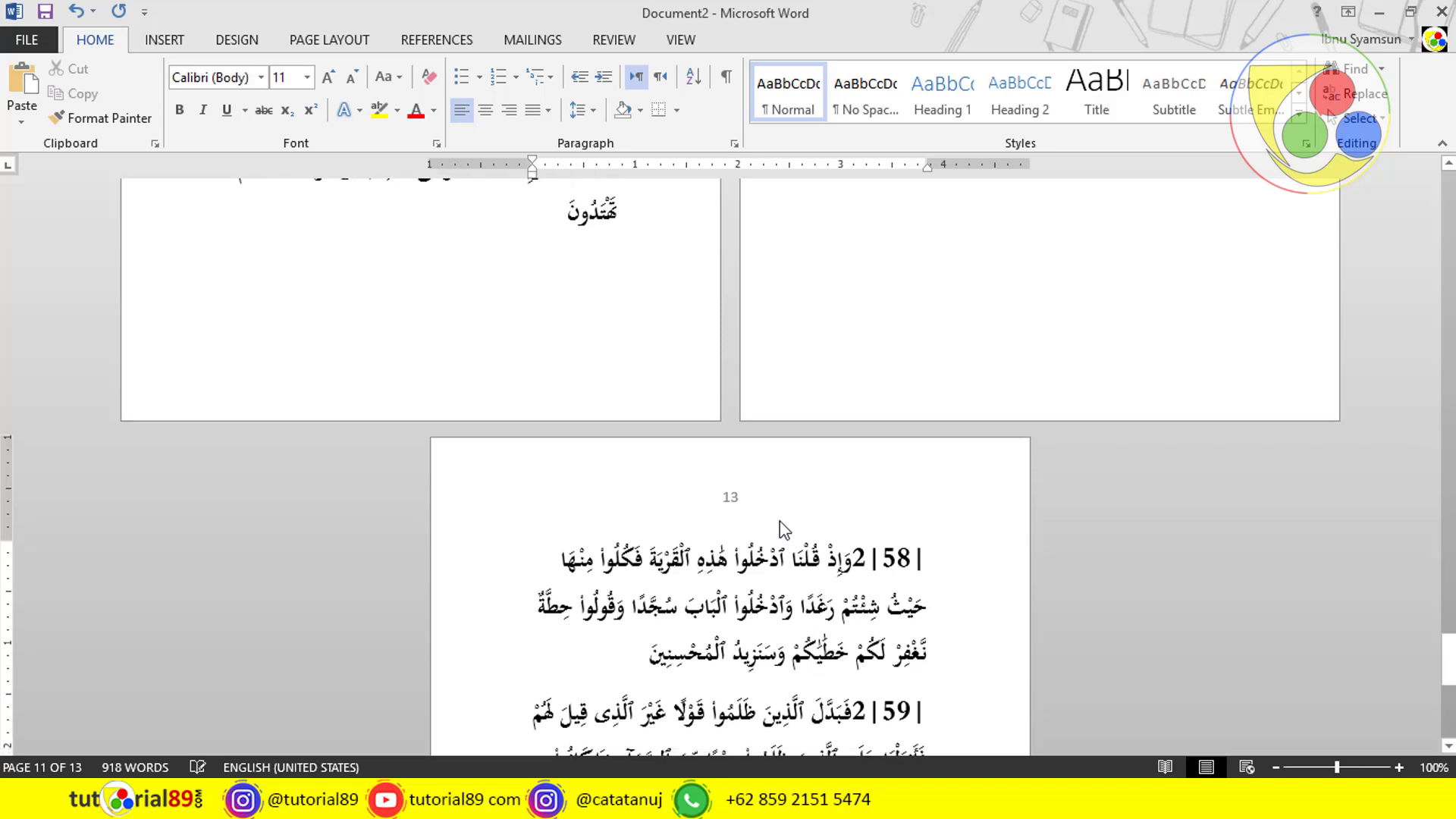
pyautogui.scroll(-4, 746, 478)
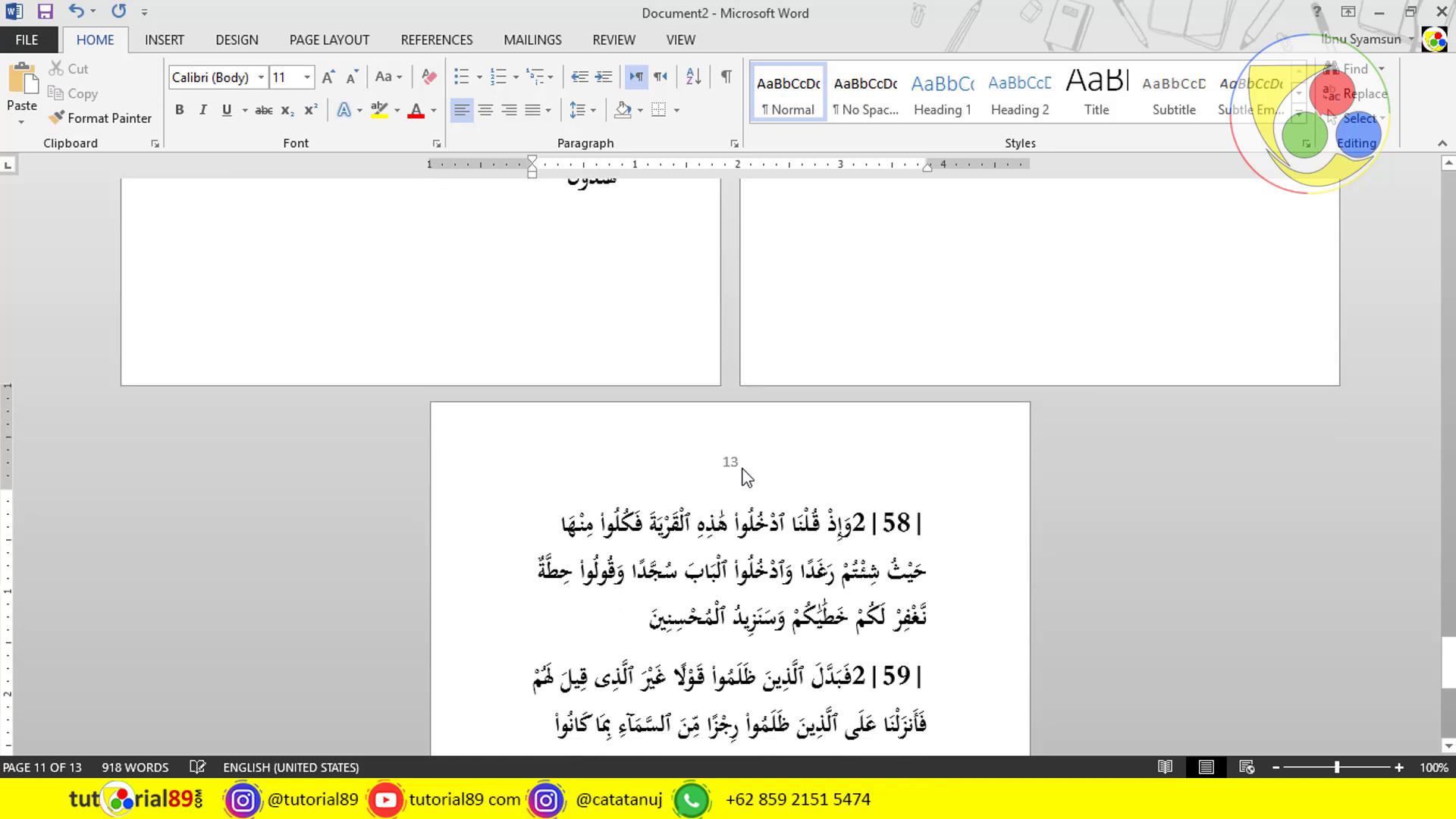
pyautogui.scroll(-2, 746, 484)
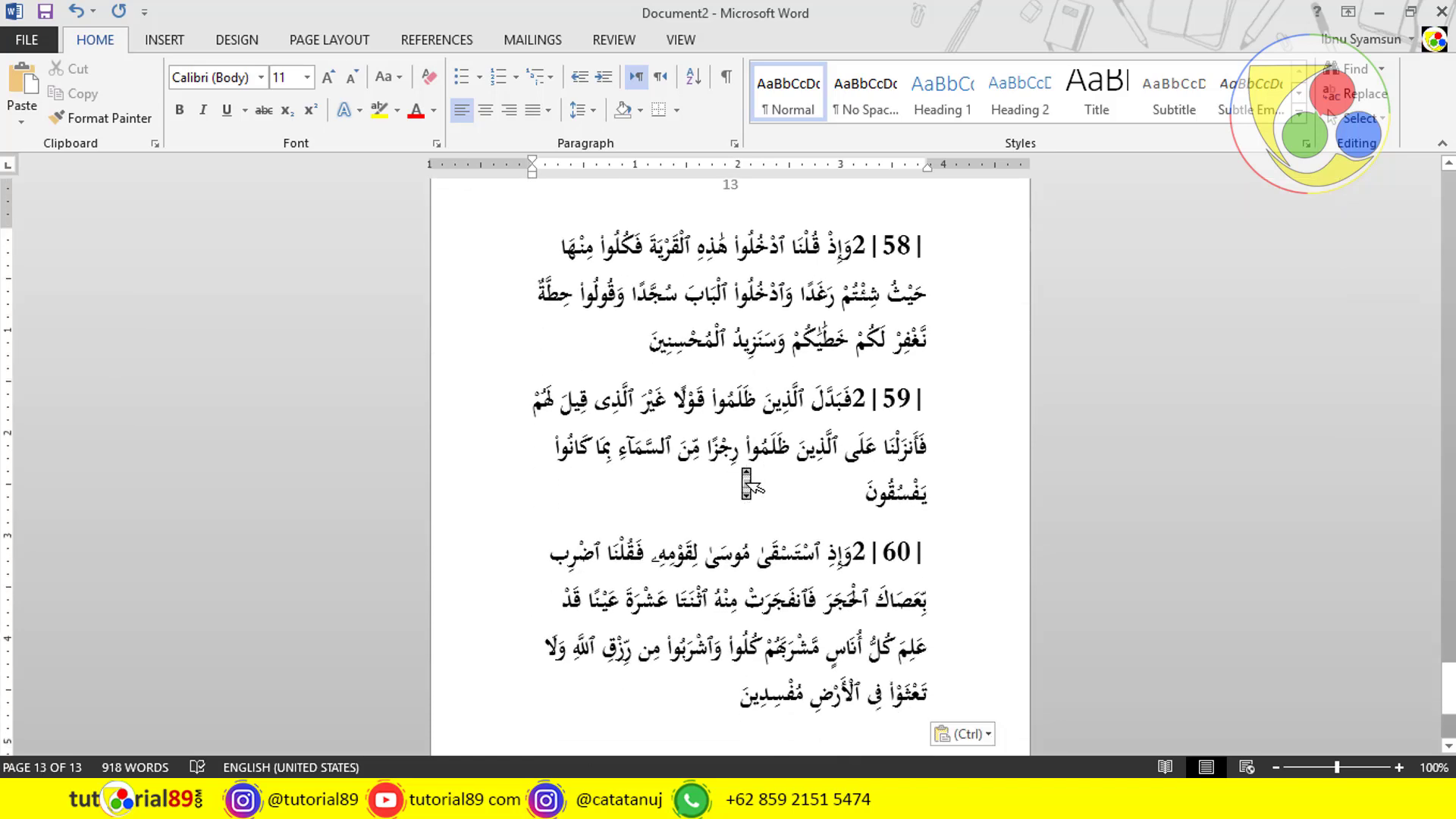
pyautogui.scroll(5, 746, 489)
pyautogui.scroll(2, 743, 500)
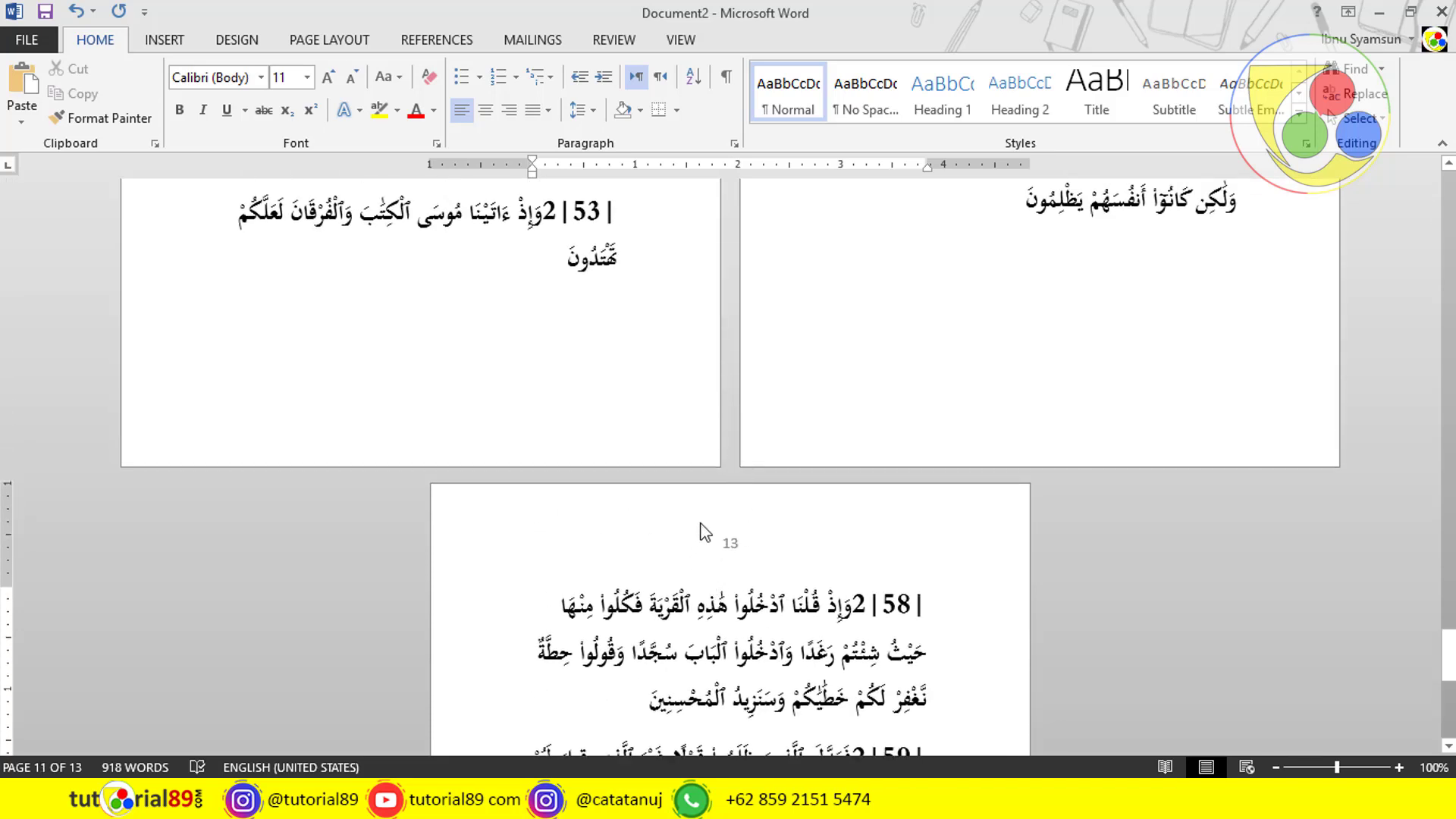
pyautogui.scroll(-7, 720, 574)
pyautogui.scroll(-5, 717, 573)
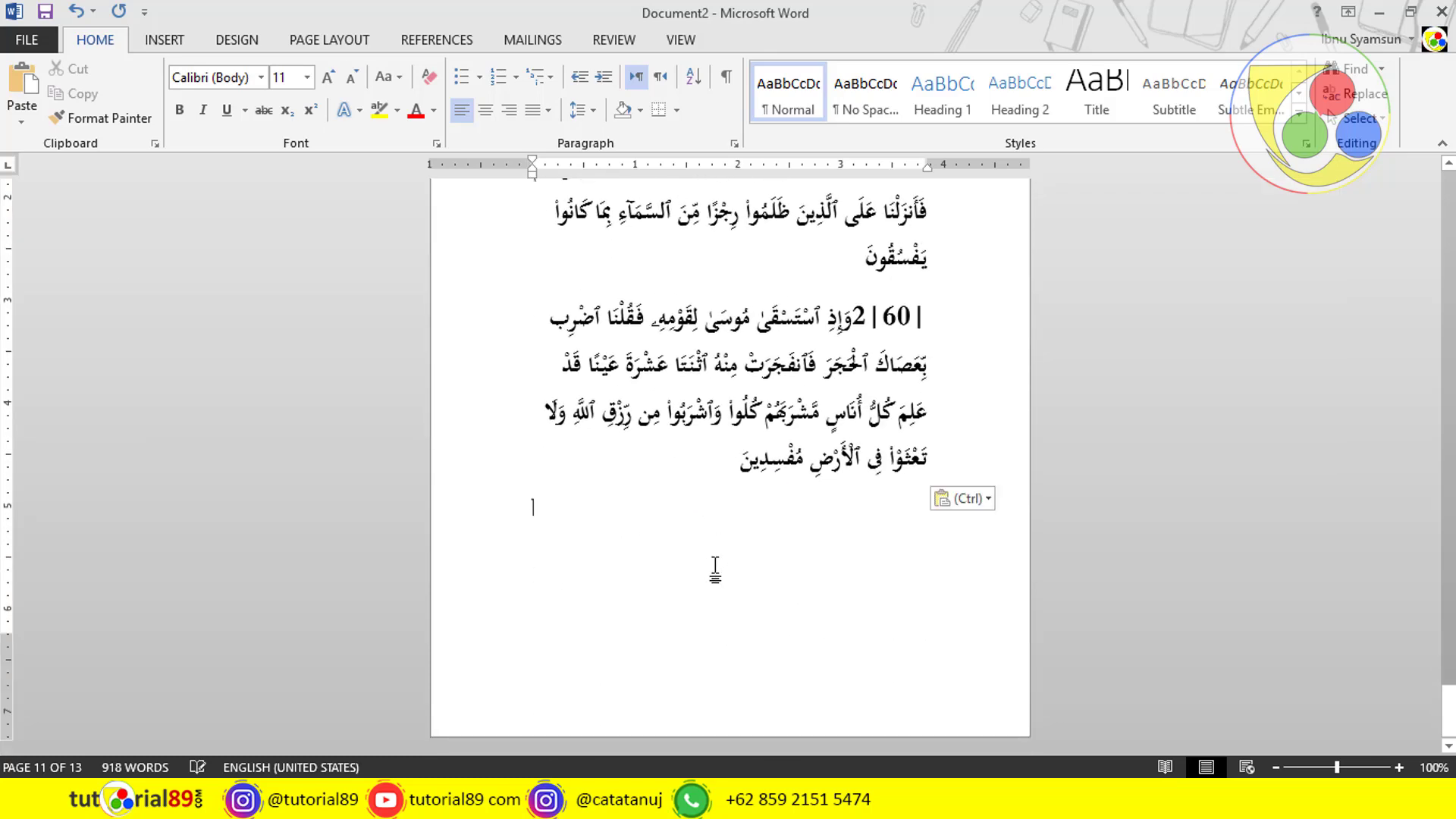
pyautogui.scroll(5, 713, 569)
pyautogui.scroll(2, 720, 580)
pyautogui.scroll(2, 713, 493)
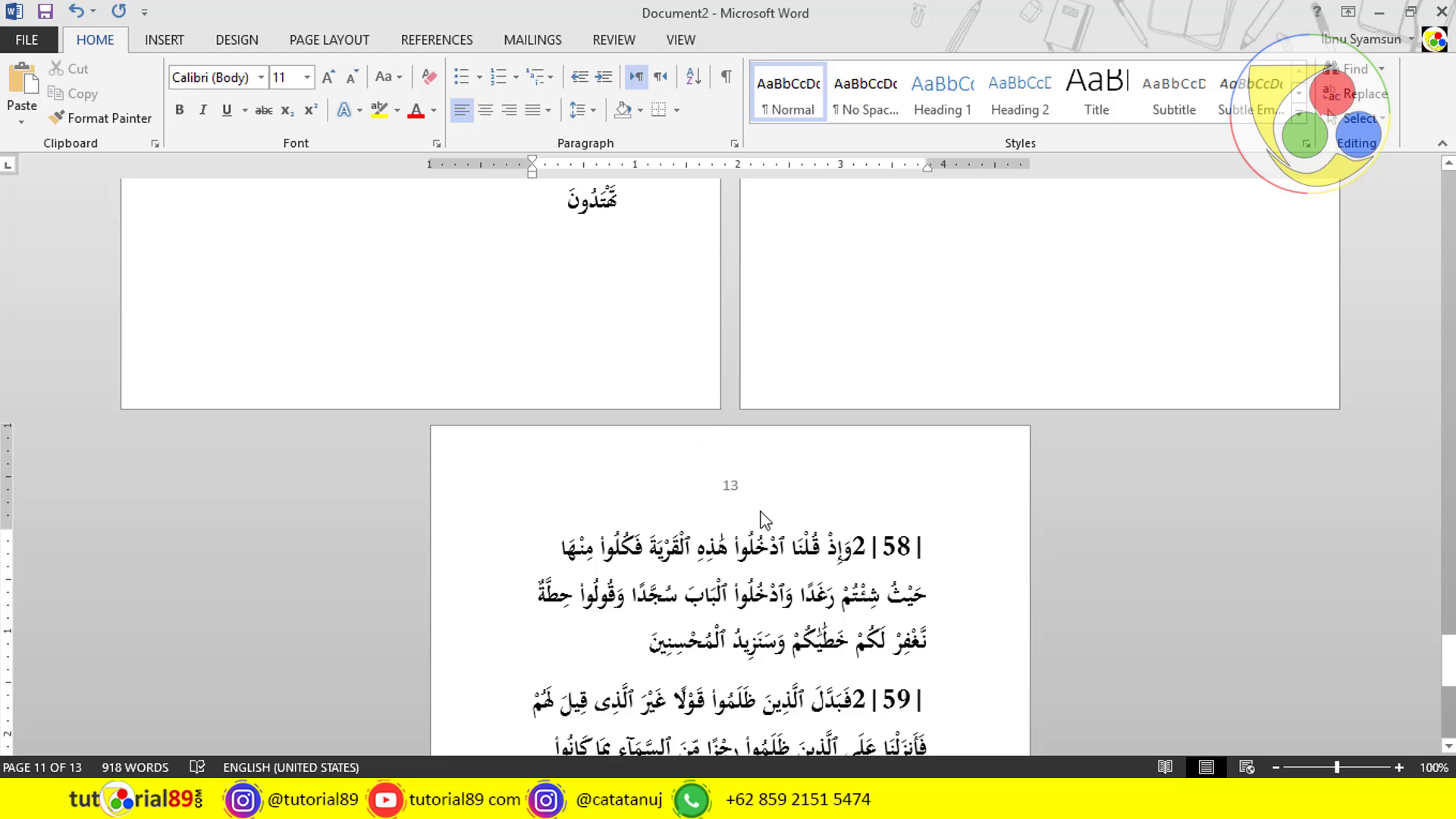
# Step: Add a page break after verse 60 and type 'Catatan :' with an underscore line on page 14
pyautogui.hotkey('ctrl', 'v')
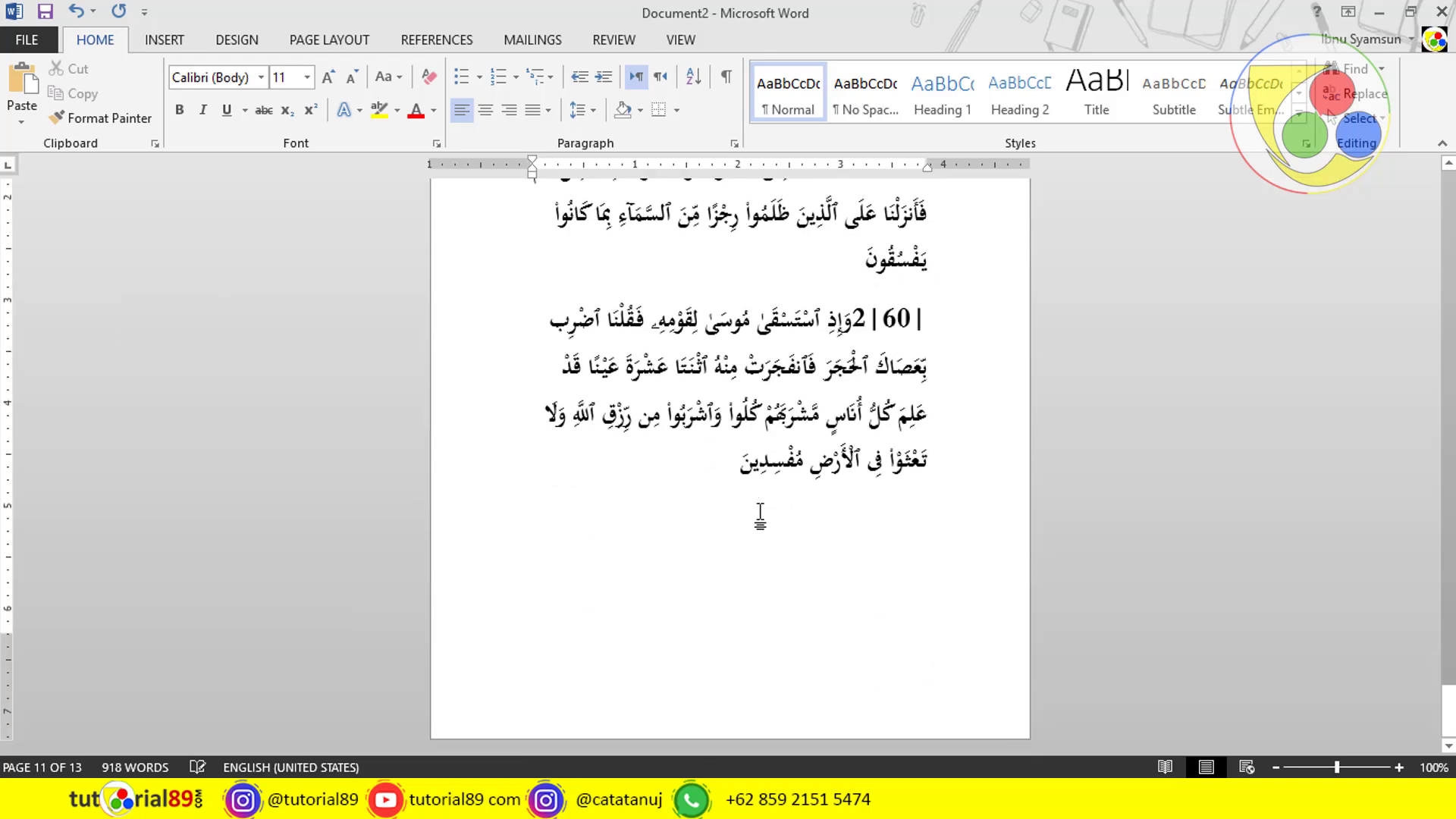
pyautogui.press('Return')
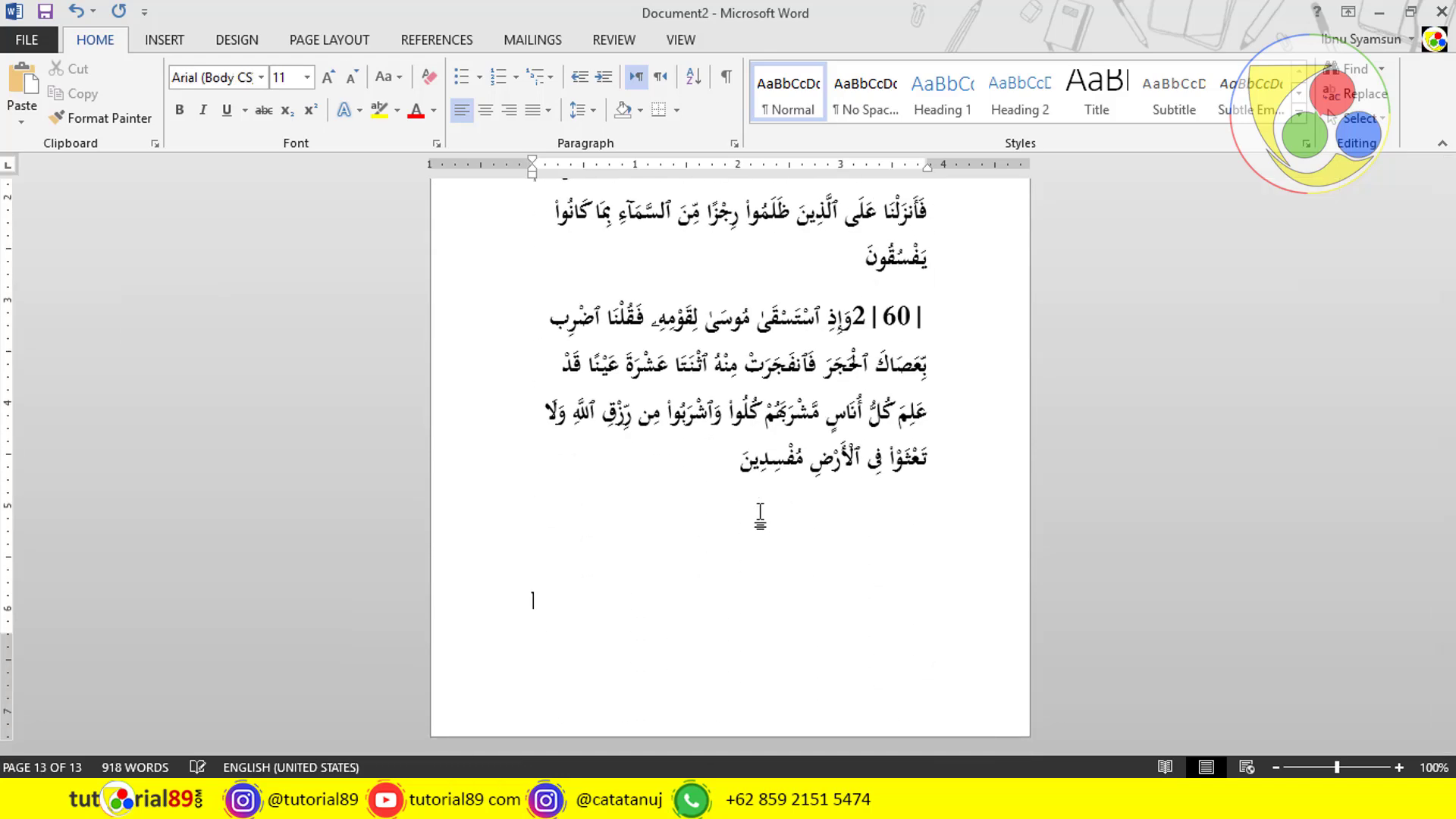
pyautogui.hotkey('ctrl', 'Return')
pyautogui.scroll(3, 759, 518)
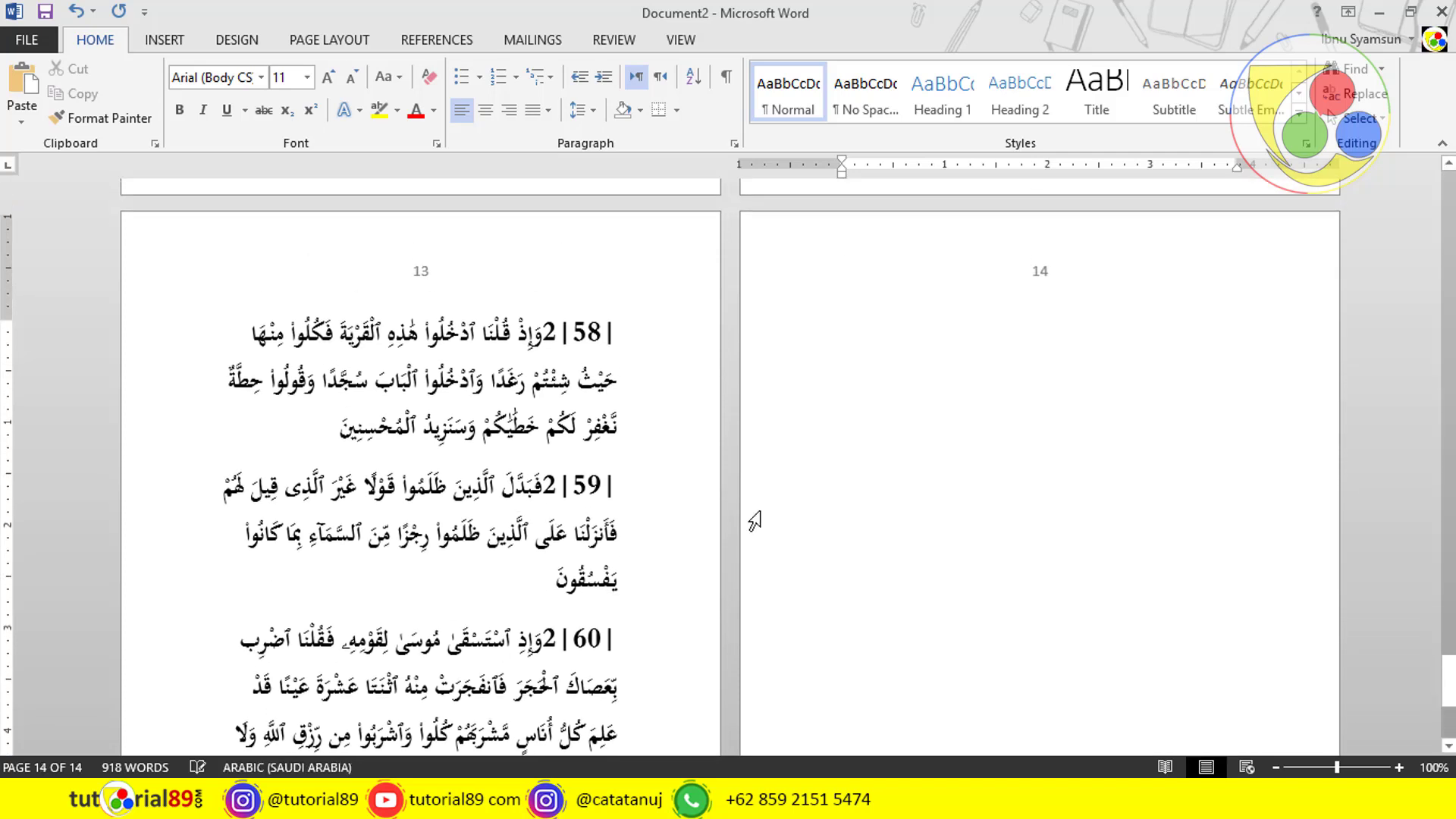
pyautogui.scroll(3, 754, 521)
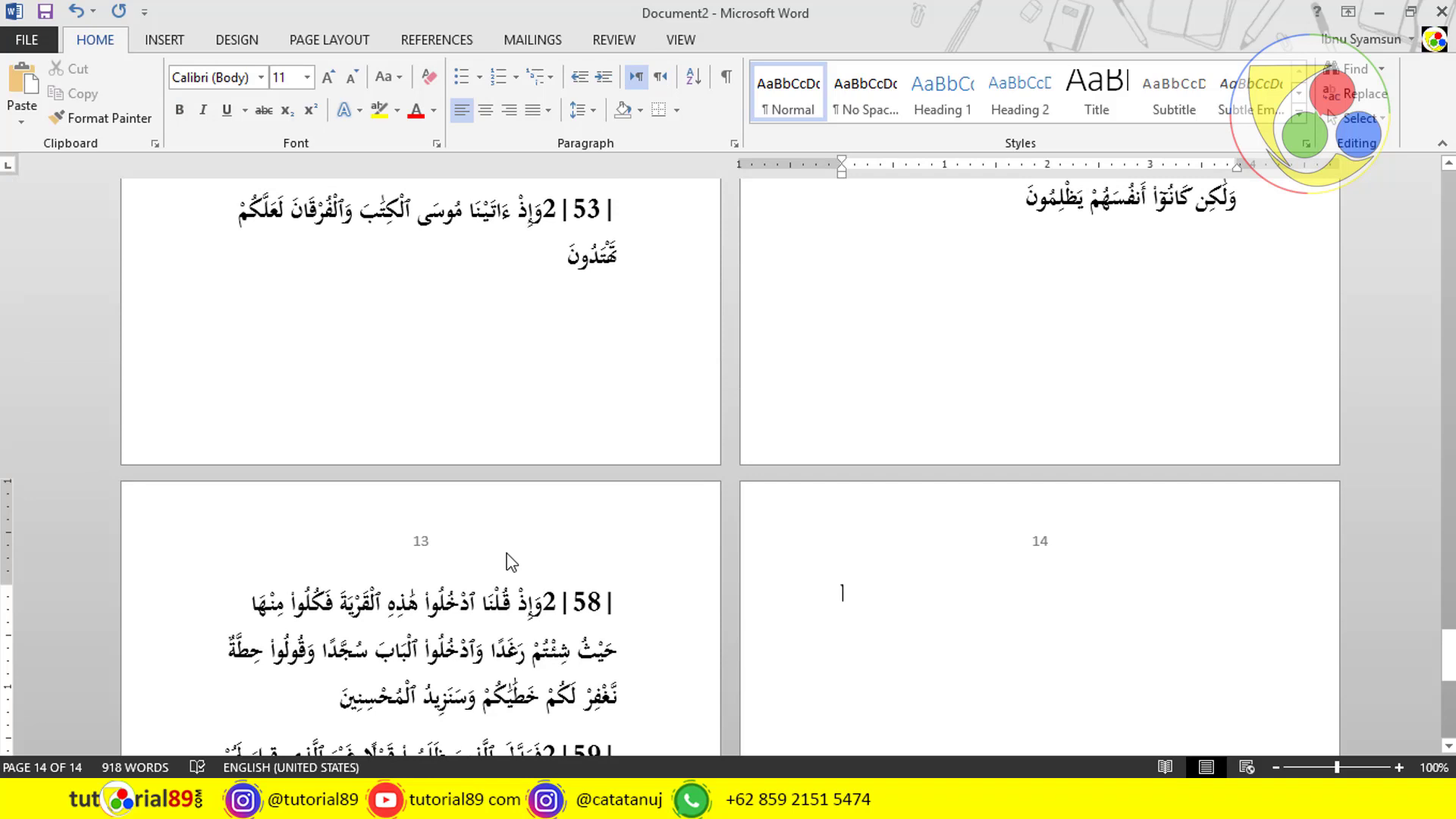
pyautogui.scroll(-1, 507, 561)
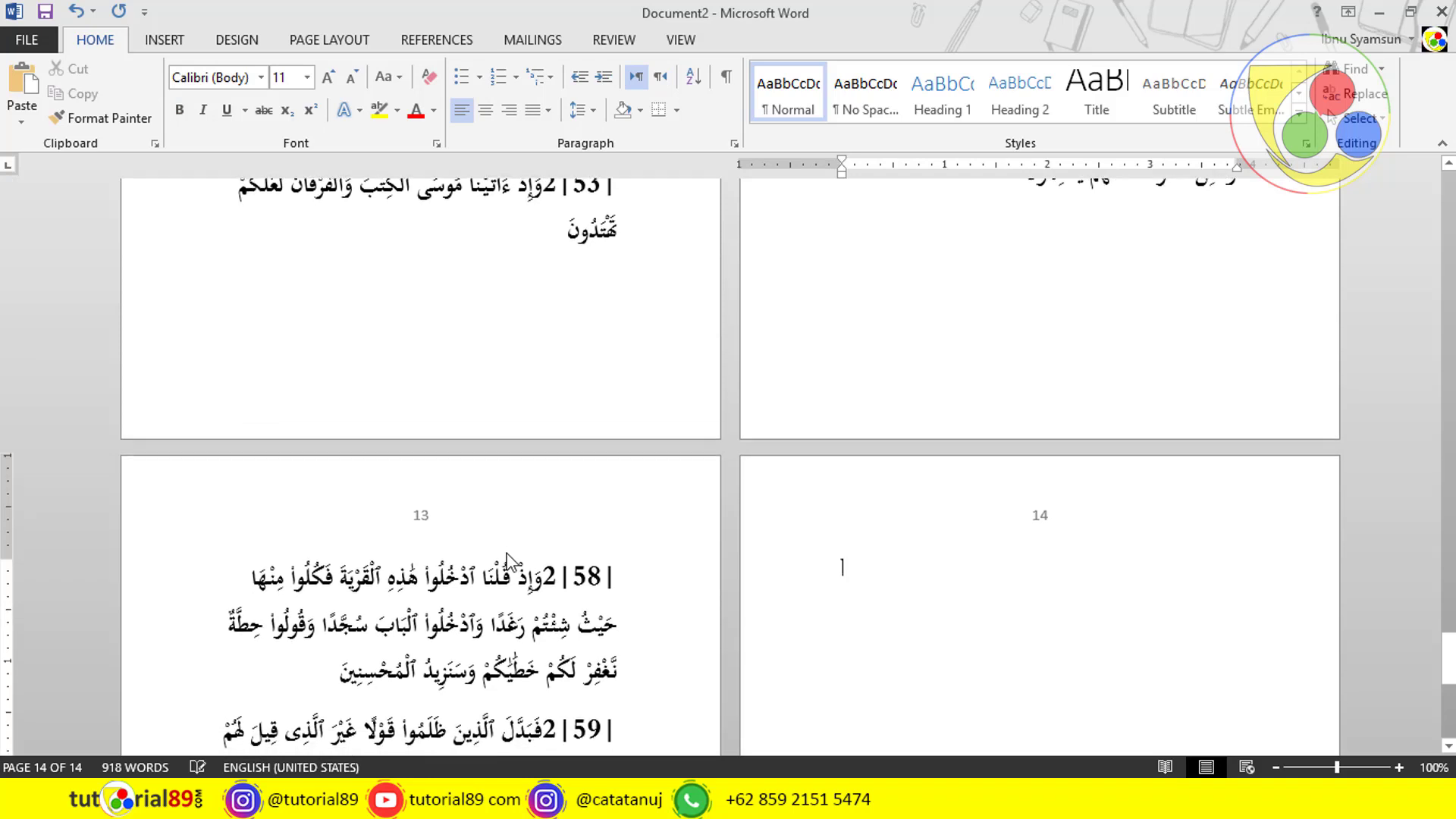
pyautogui.press('alt')
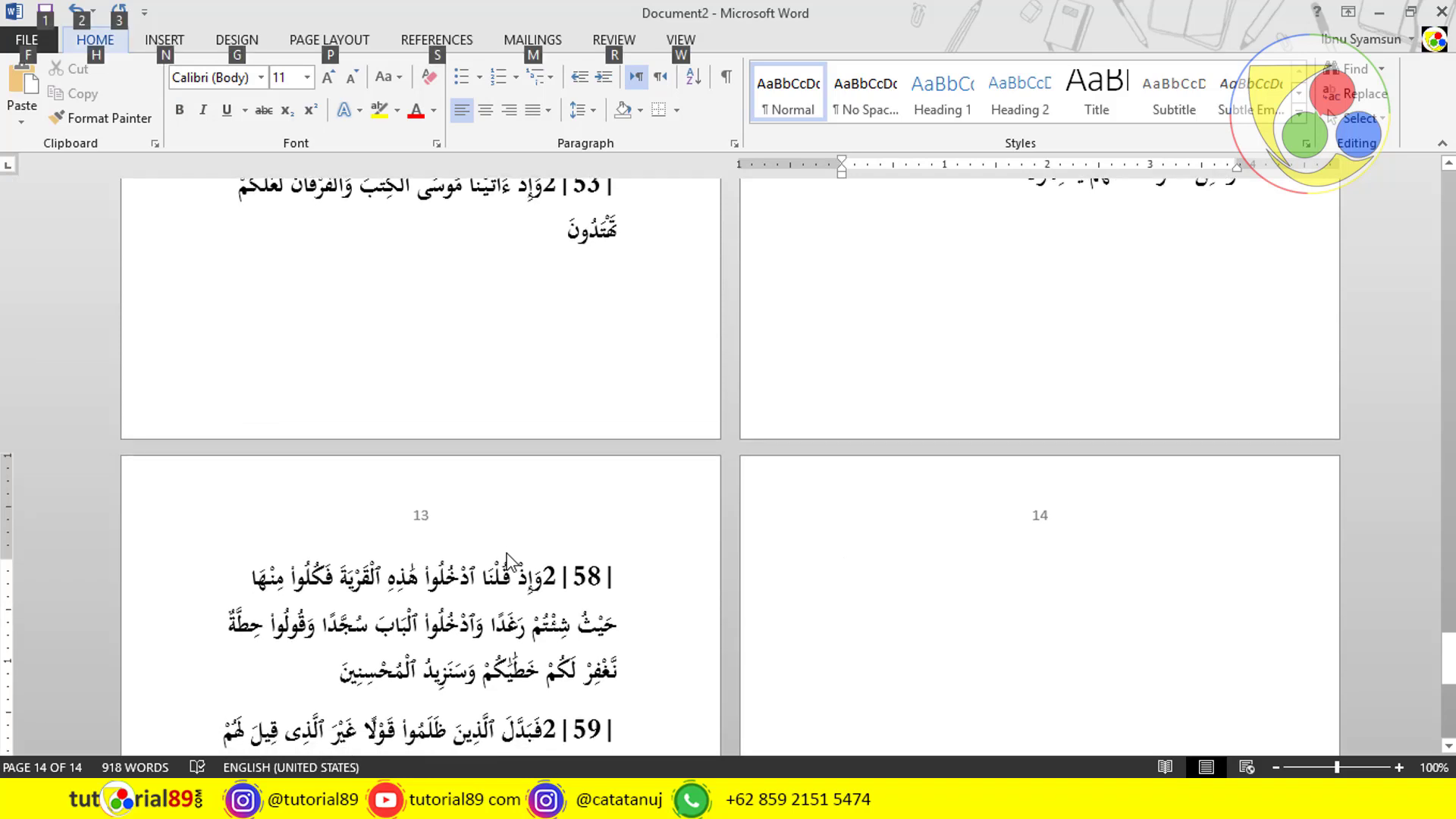
pyautogui.click(884, 563)
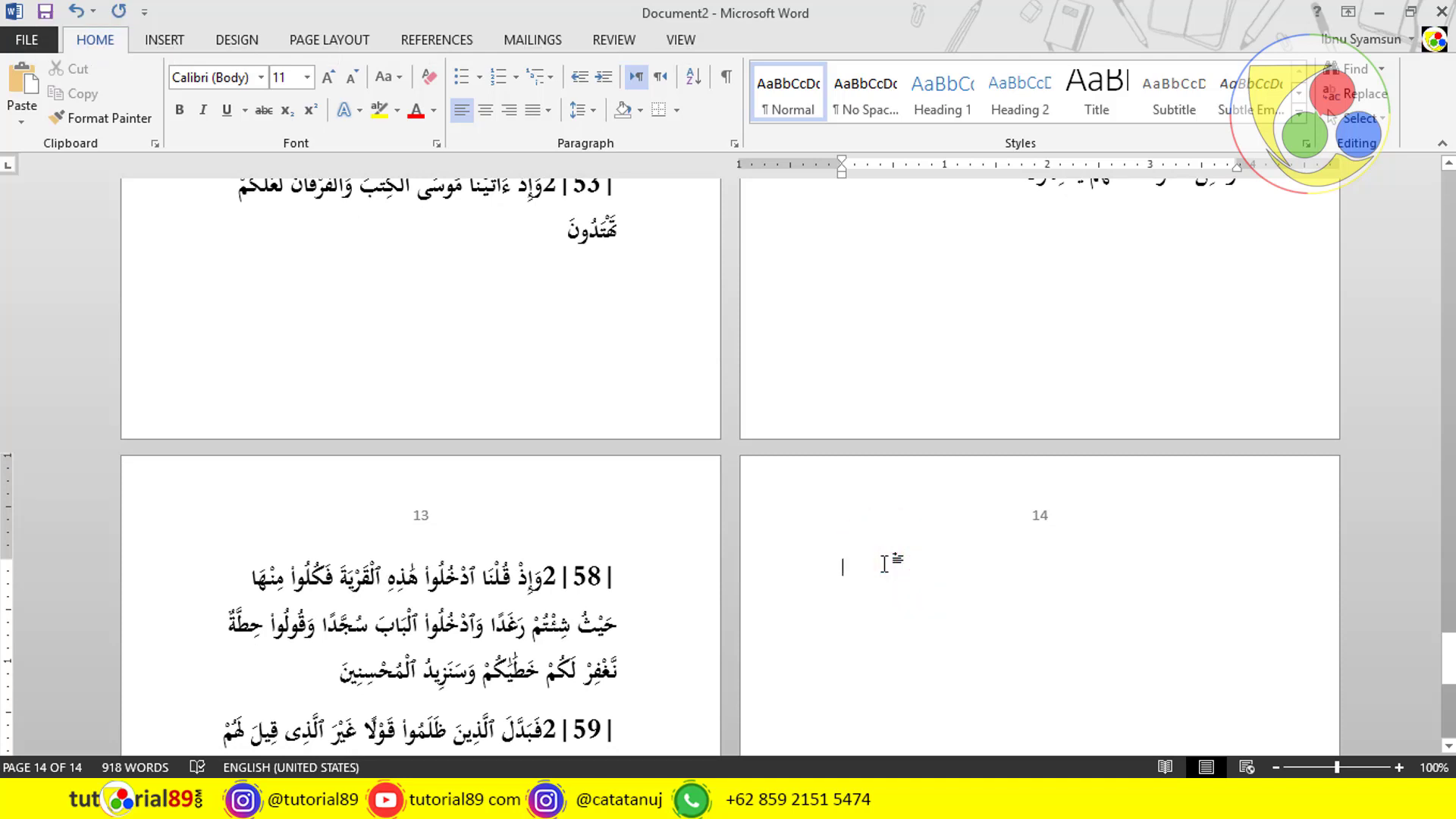
pyautogui.write('Catat')
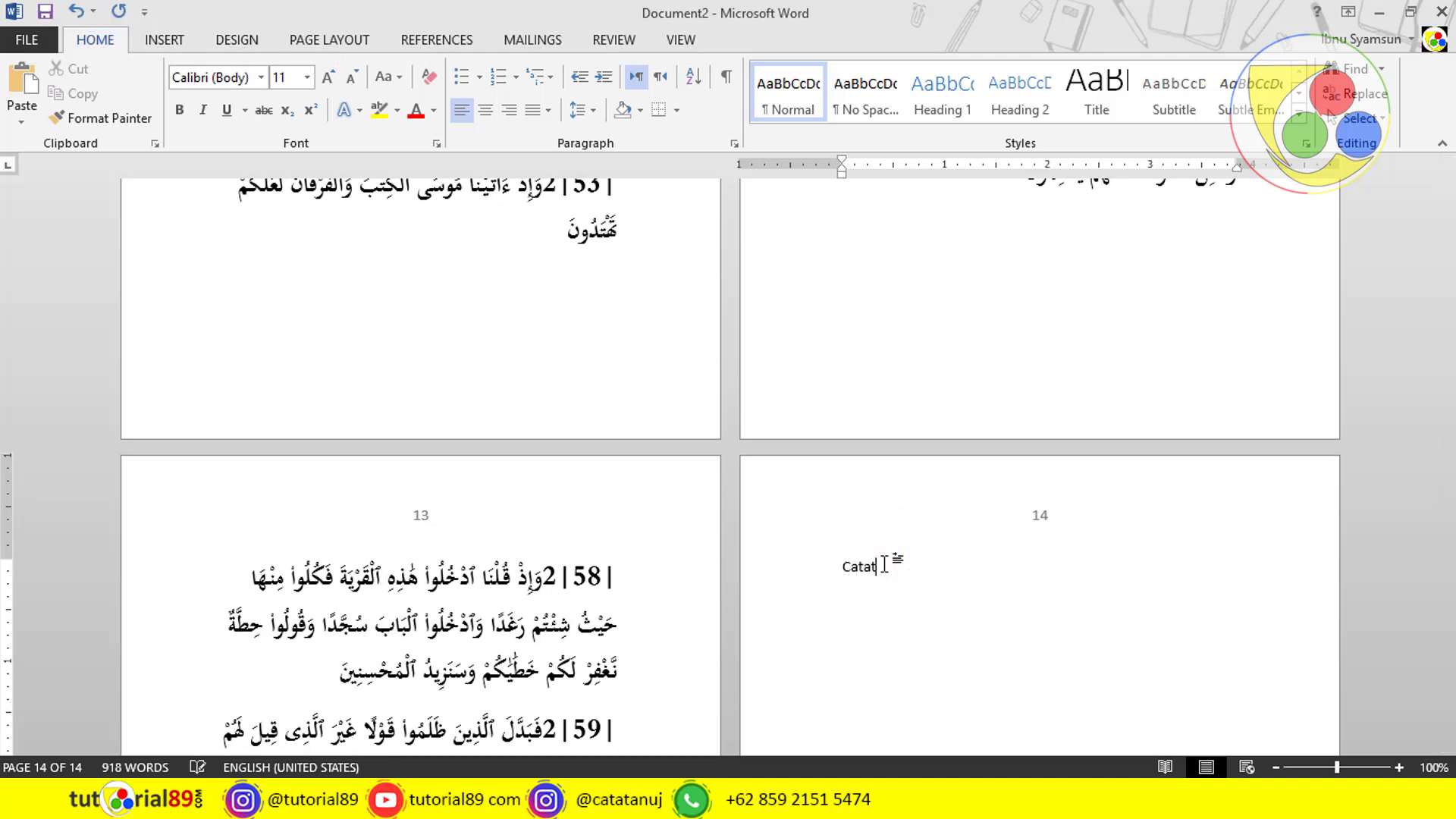
pyautogui.write('an : ')
pyautogui.write('__')
pyautogui.write('____________________________________________________________________________________________')
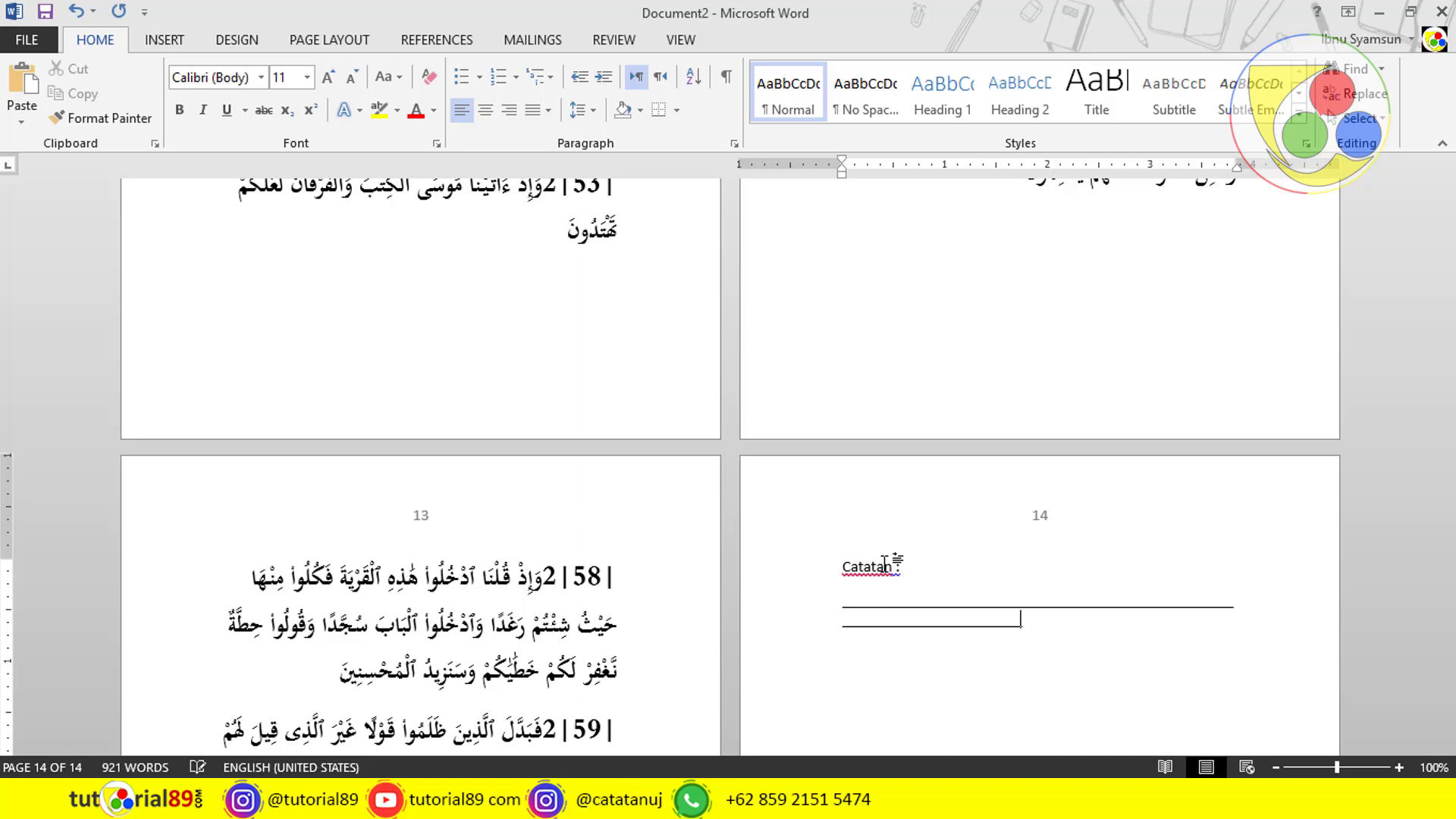
pyautogui.write('____________________________________________________________________________________________________________________________________________________________________________________________________________________________')
# Step: Copy the ruled note lines and paste them as plain text to fill pages 15 and 16
pyautogui.moveTo(787, 626); pyautogui.dragTo(842, 604)
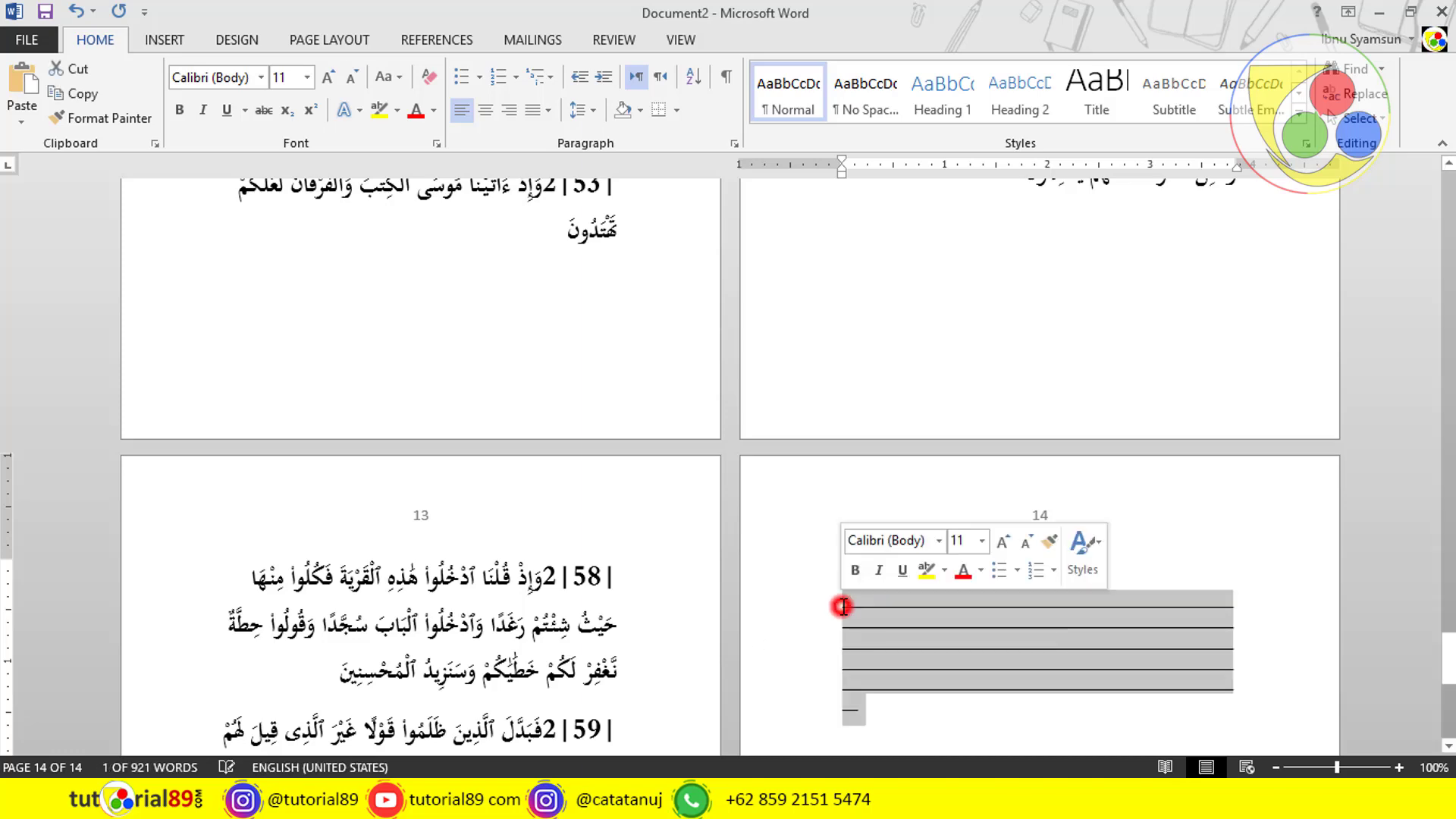
pyautogui.hotkey('ctrl', 'c')
pyautogui.click(852, 709)
pyautogui.hotkey('ctrl', 'v')
pyautogui.hotkey('ctrl', 'v')
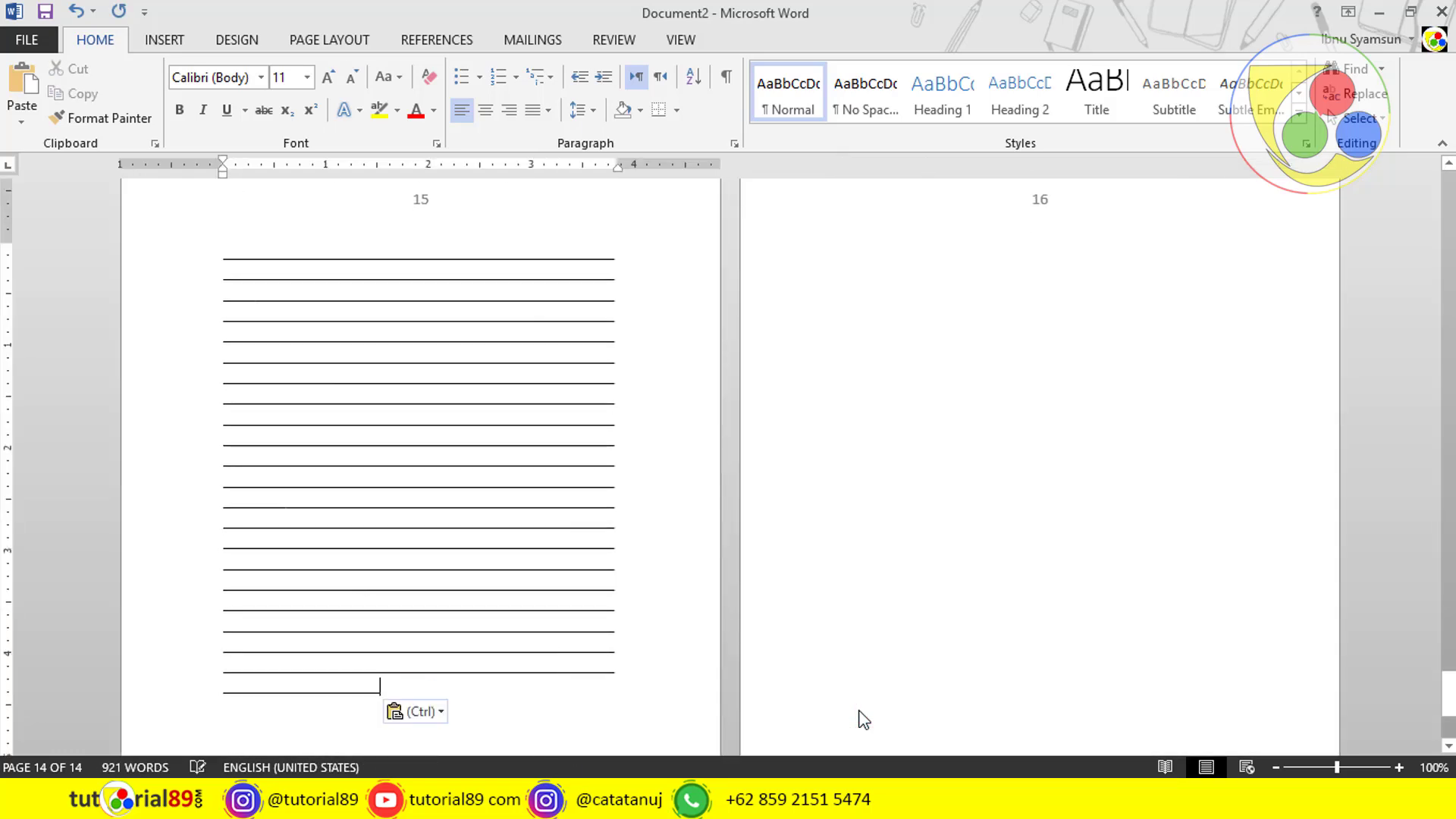
pyautogui.press('ctrl')
pyautogui.press('Right')
pyautogui.press('Right')
pyautogui.press('Return')
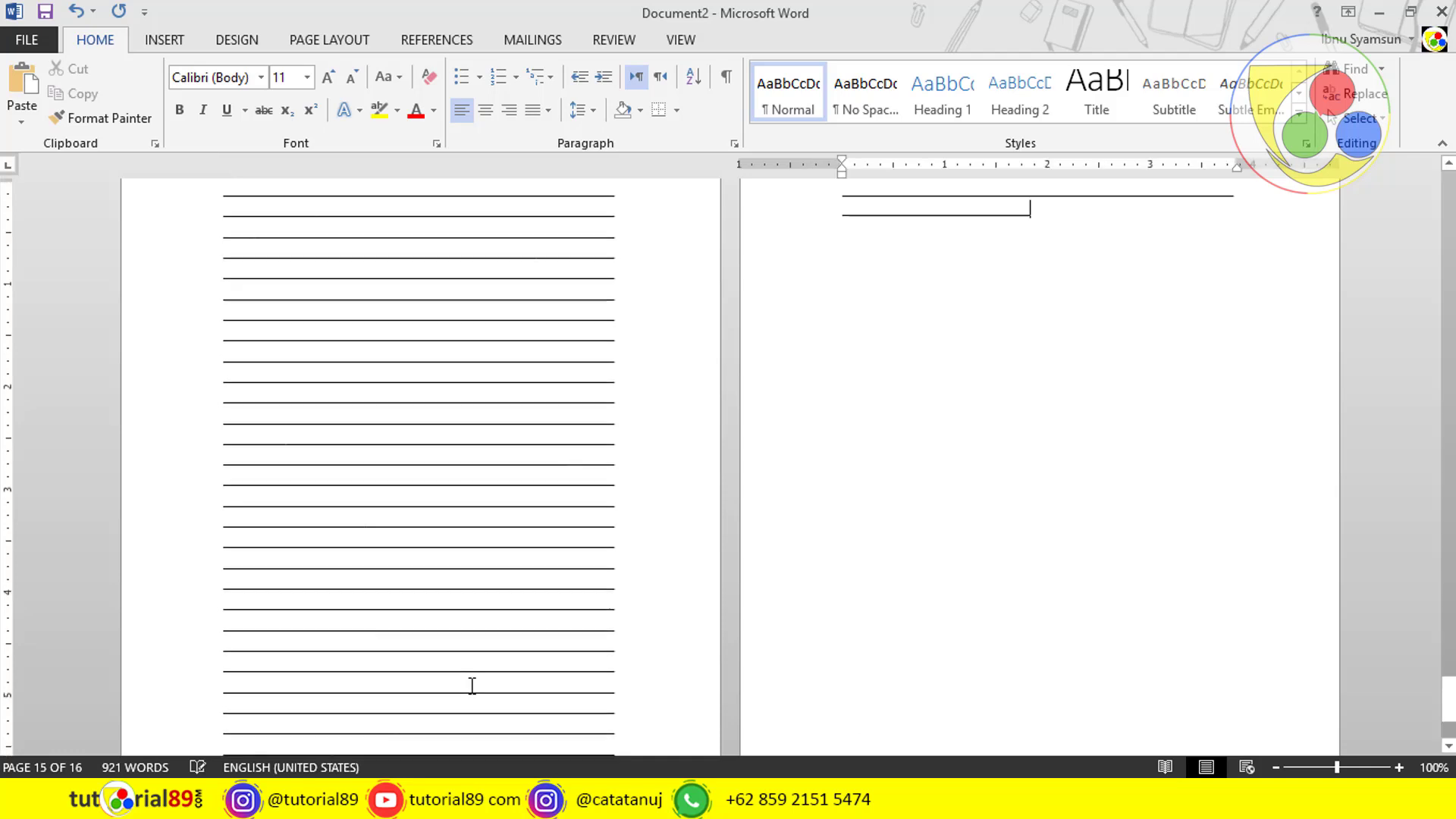
pyautogui.hotkey('ctrl', 'v')
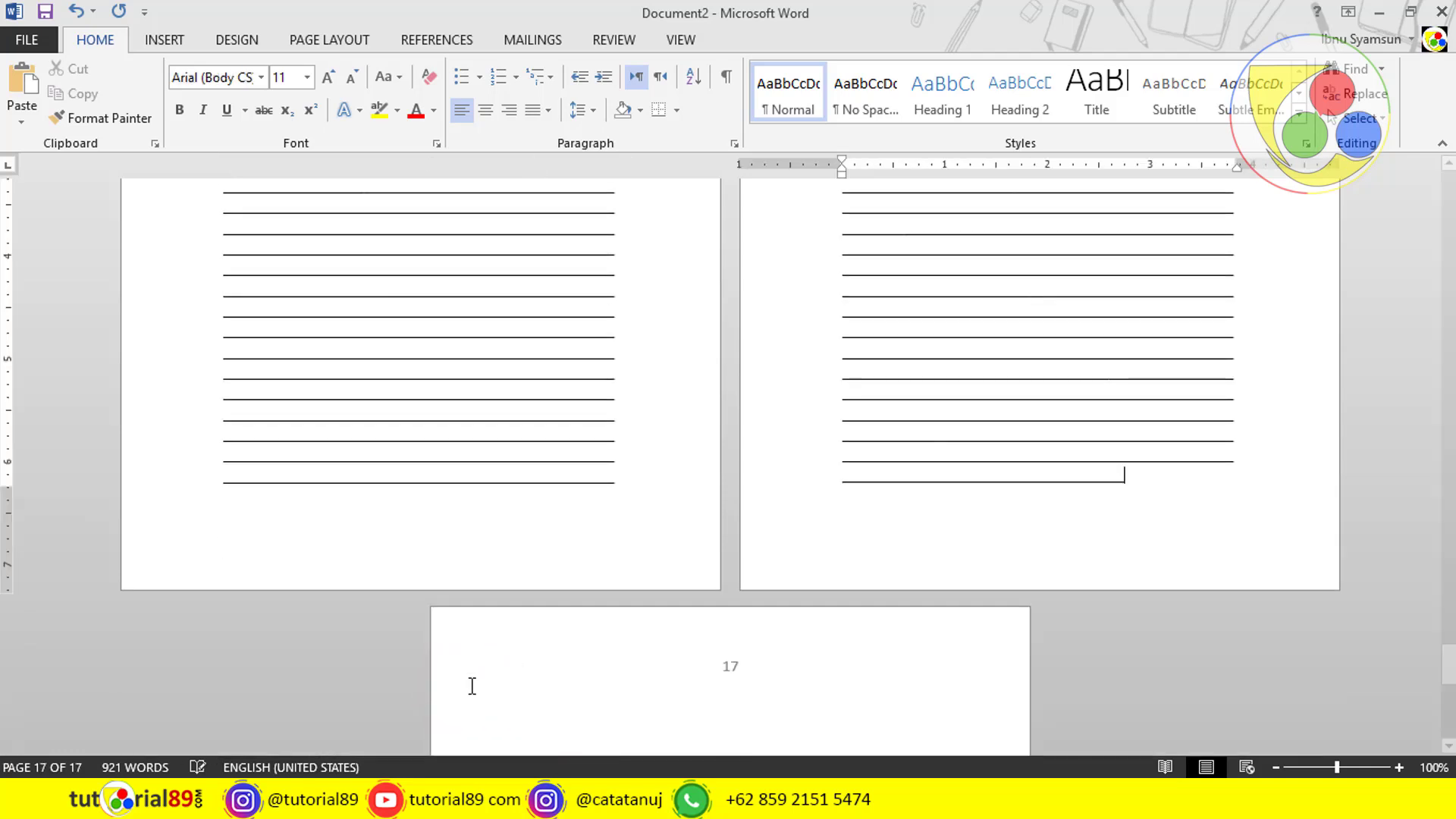
pyautogui.write('____________________')
# Step: Delete the empty page 17 and review the 16-page document from start to end
pyautogui.click(472, 685)
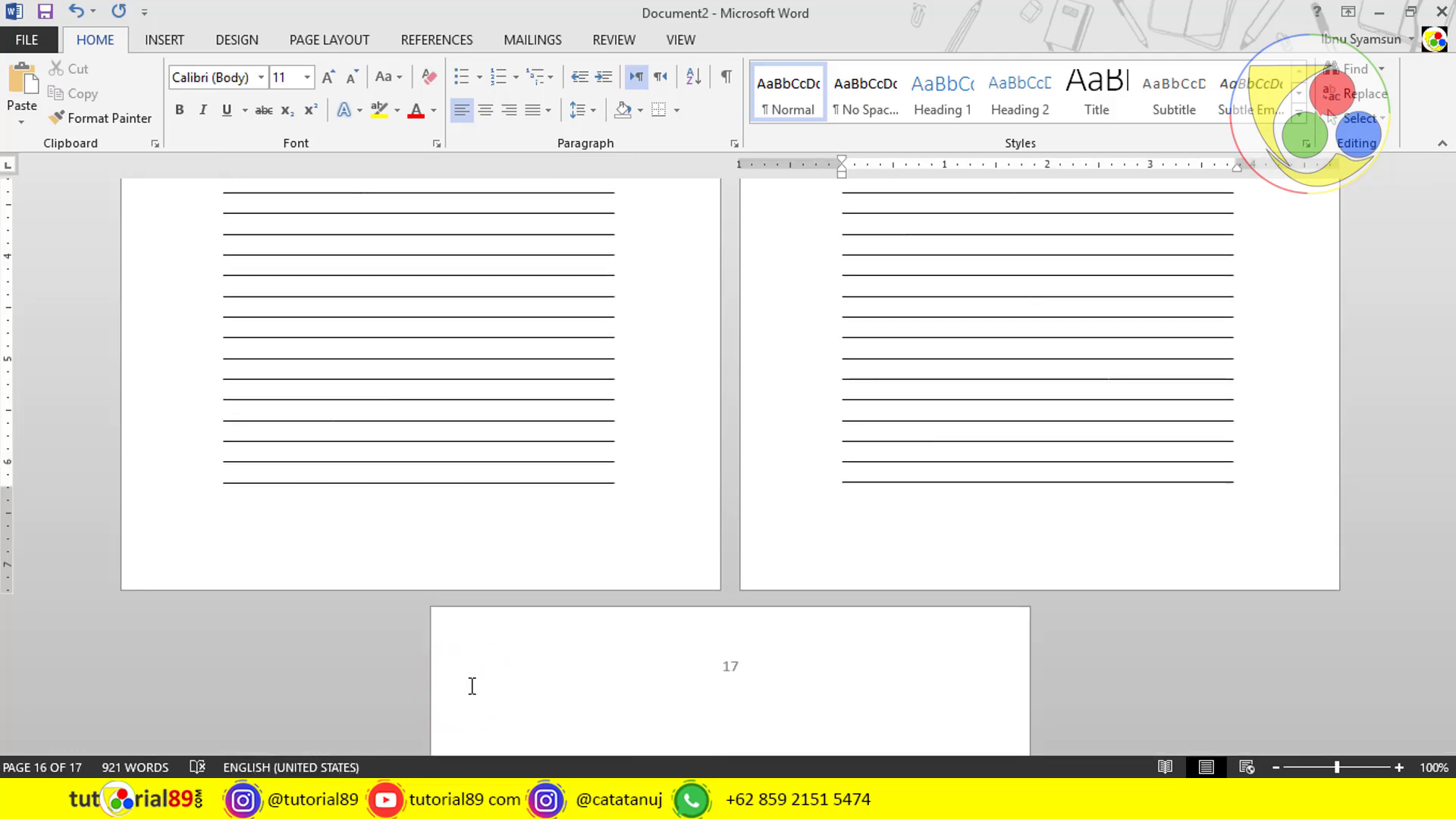
pyautogui.press('BackSpace')
pyautogui.scroll(5, 929, 695)
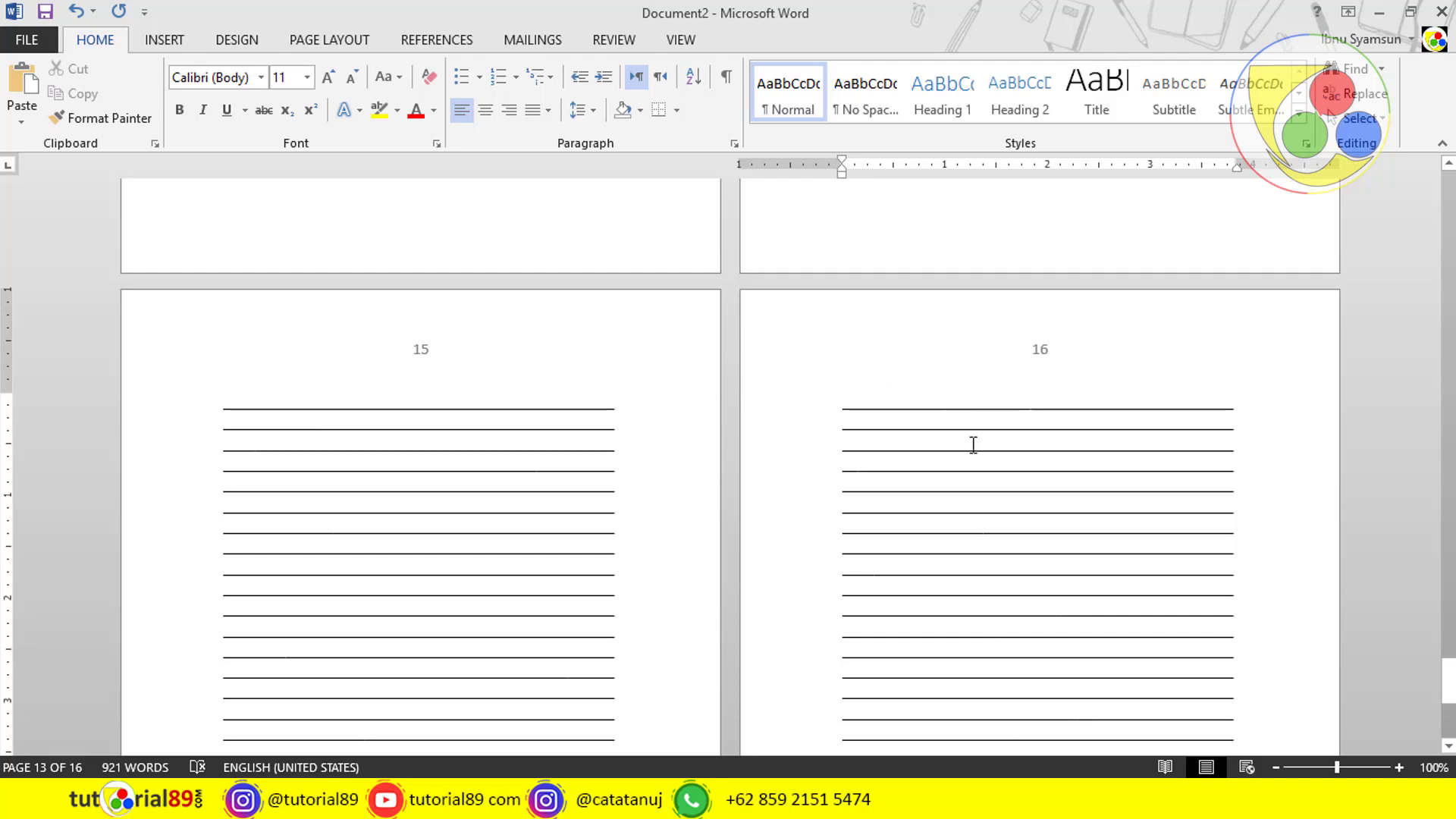
pyautogui.hotkey('ctrl', 'Home')
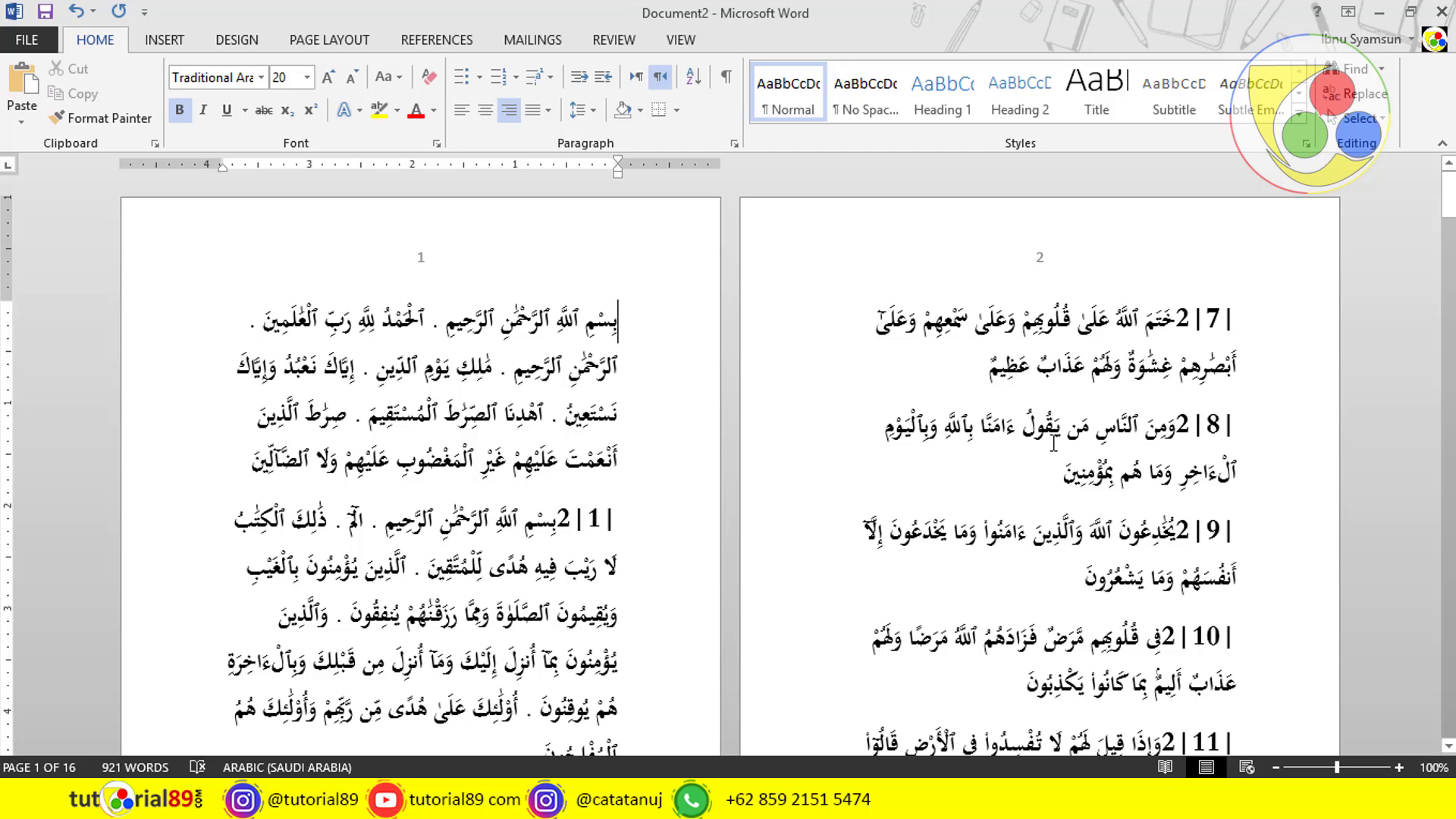
pyautogui.hotkey('ctrl', 'End')
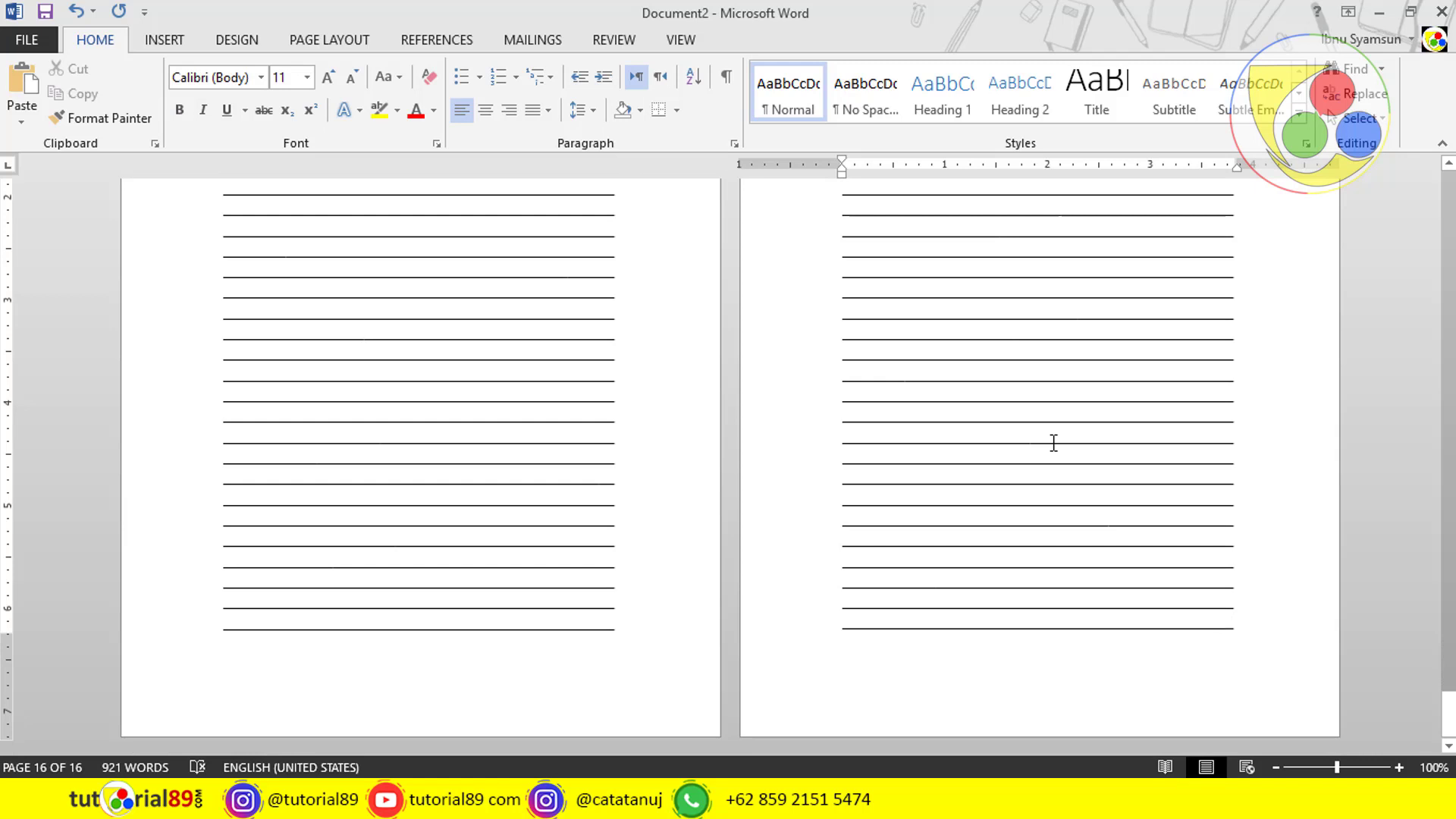
pyautogui.scroll(2, 1054, 443)
pyautogui.scroll(3, 1053, 443)
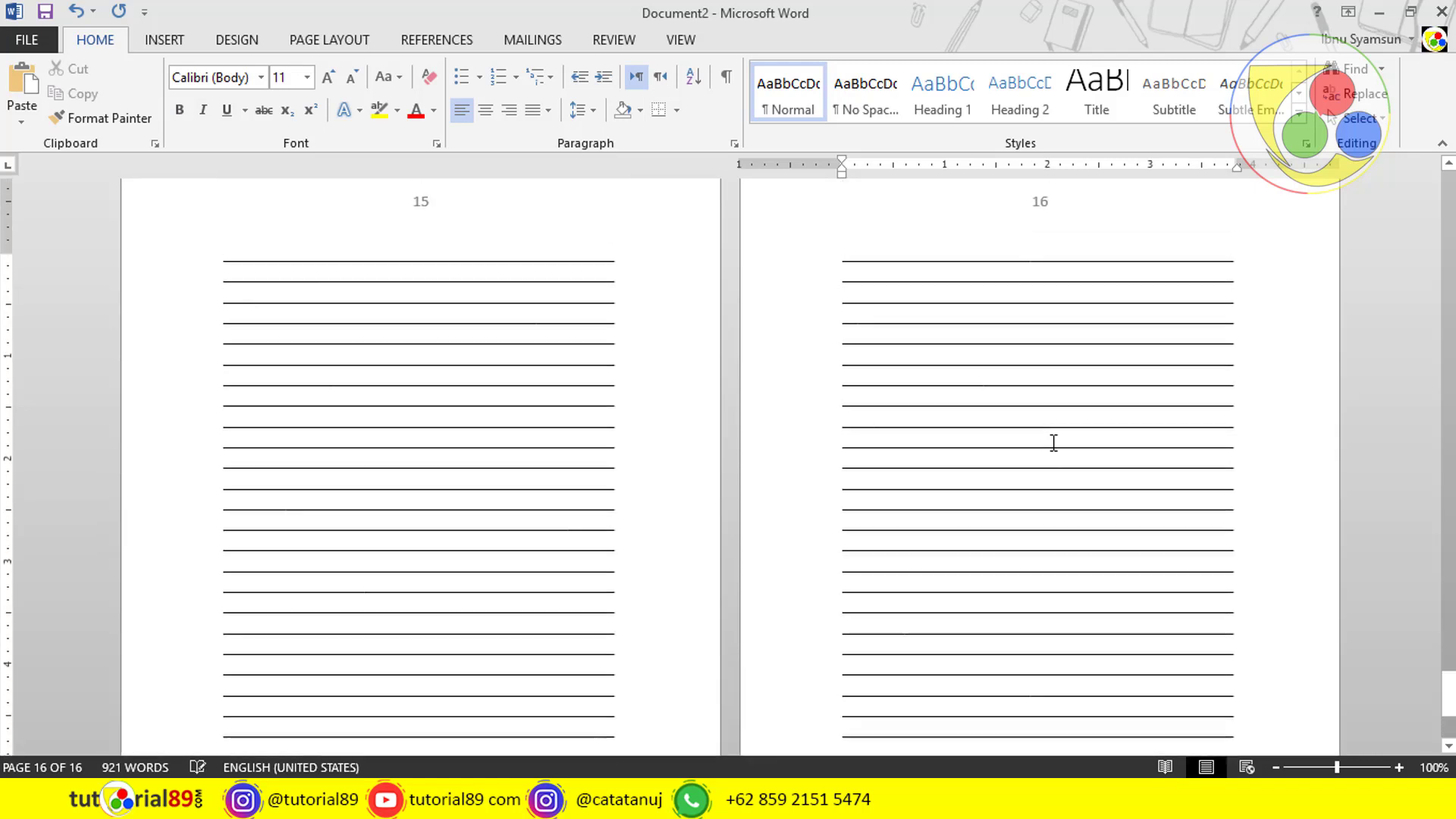
pyautogui.scroll(4, 1053, 443)
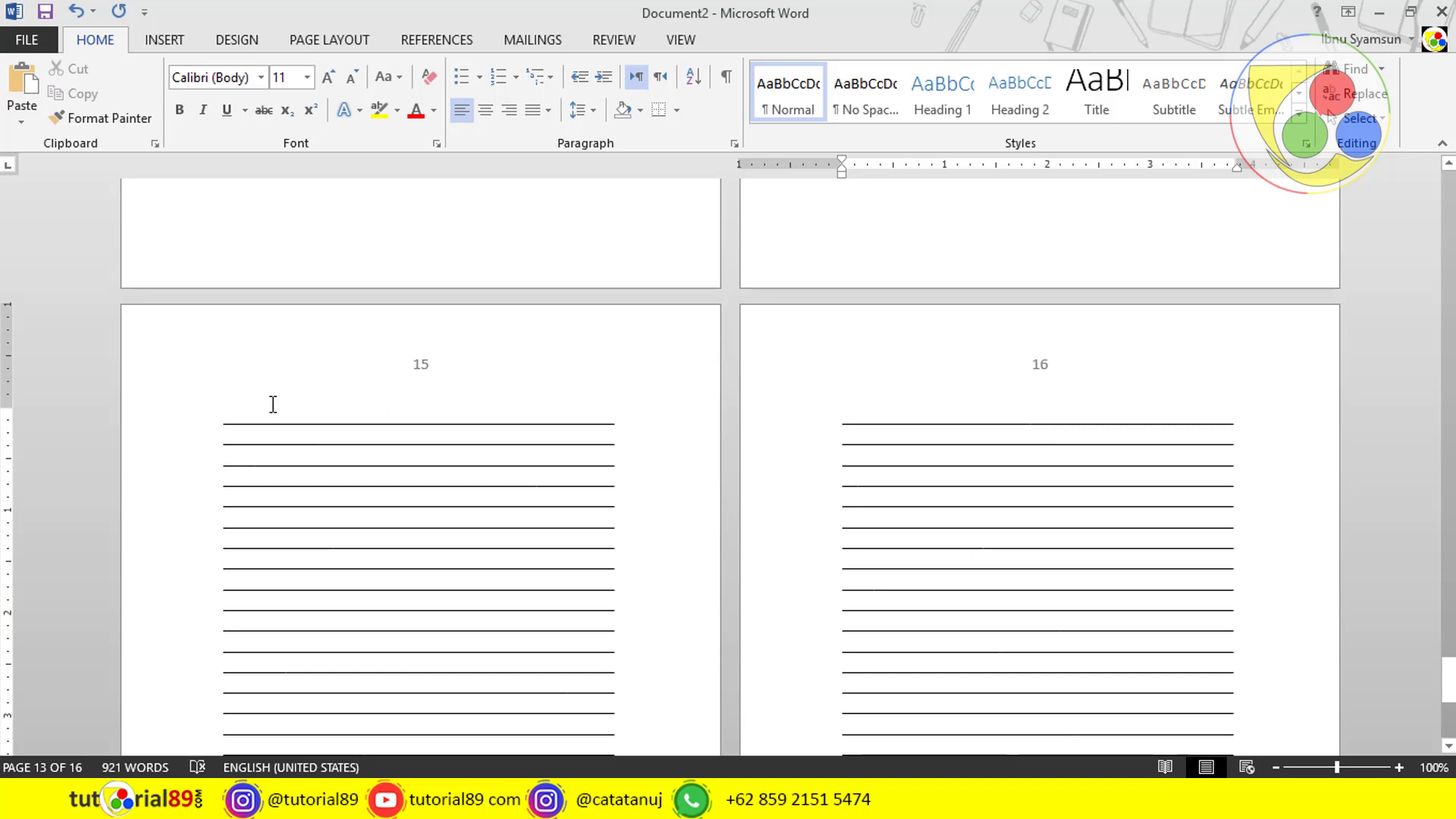
# Step: Print the booklet with Foxit Reader PDF Printer as 'susunan buku arab.pdf', replacing the existing file
pyautogui.hotkey('ctrl', 'p')
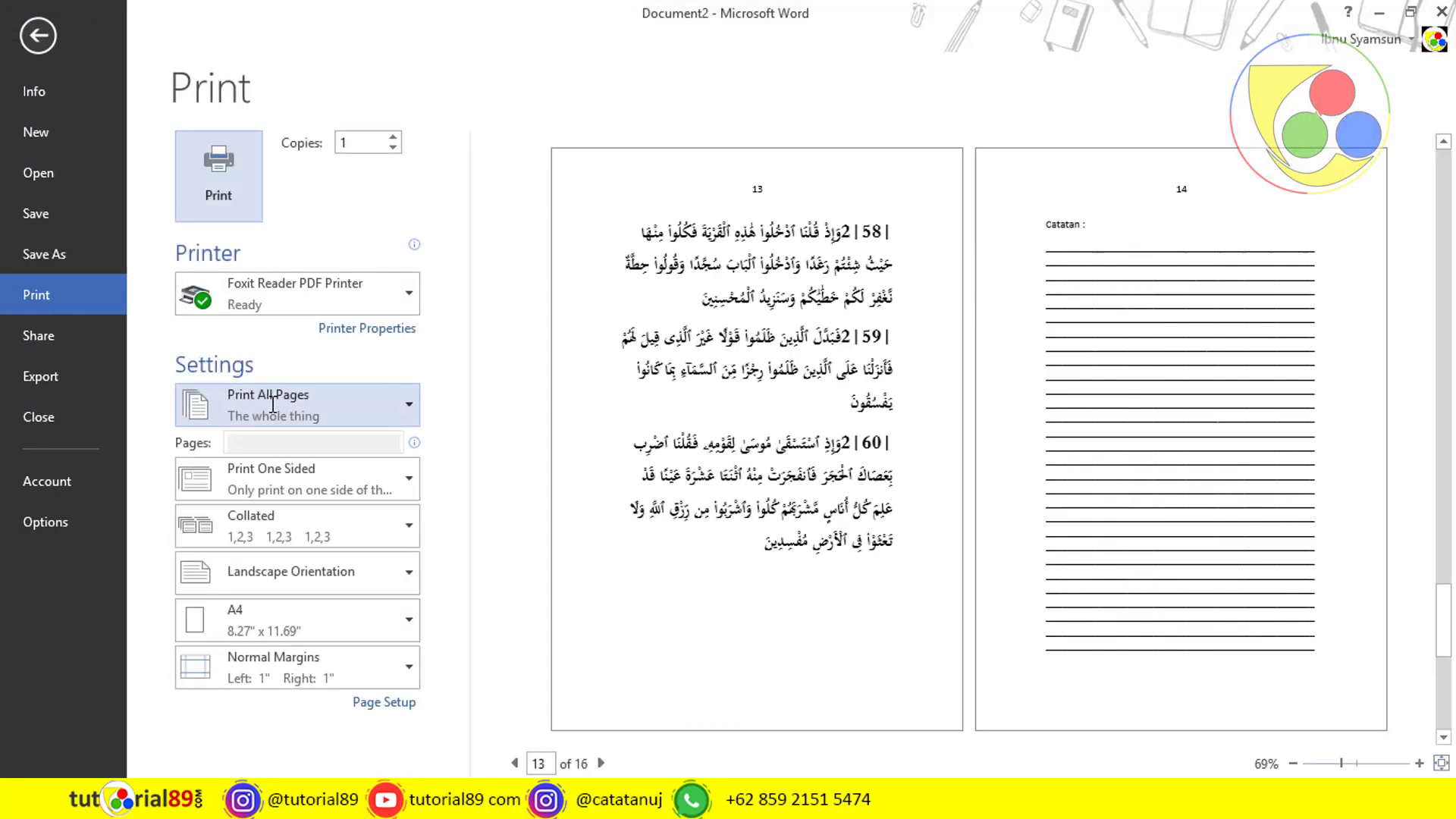
pyautogui.click(220, 158)
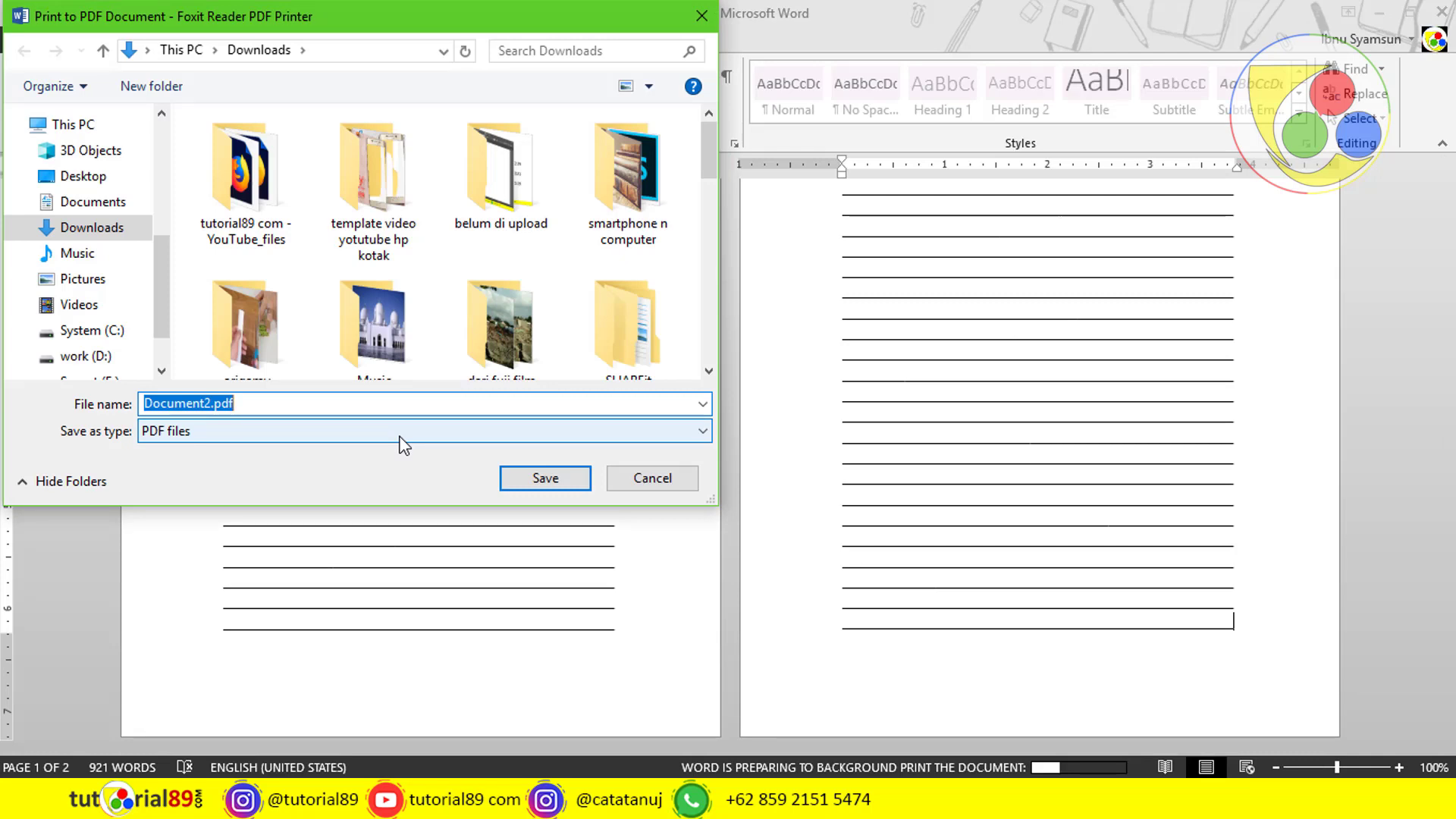
pyautogui.write('susunan buku a')
pyautogui.press('Down')
pyautogui.press('Return')
pyautogui.click(757, 400)
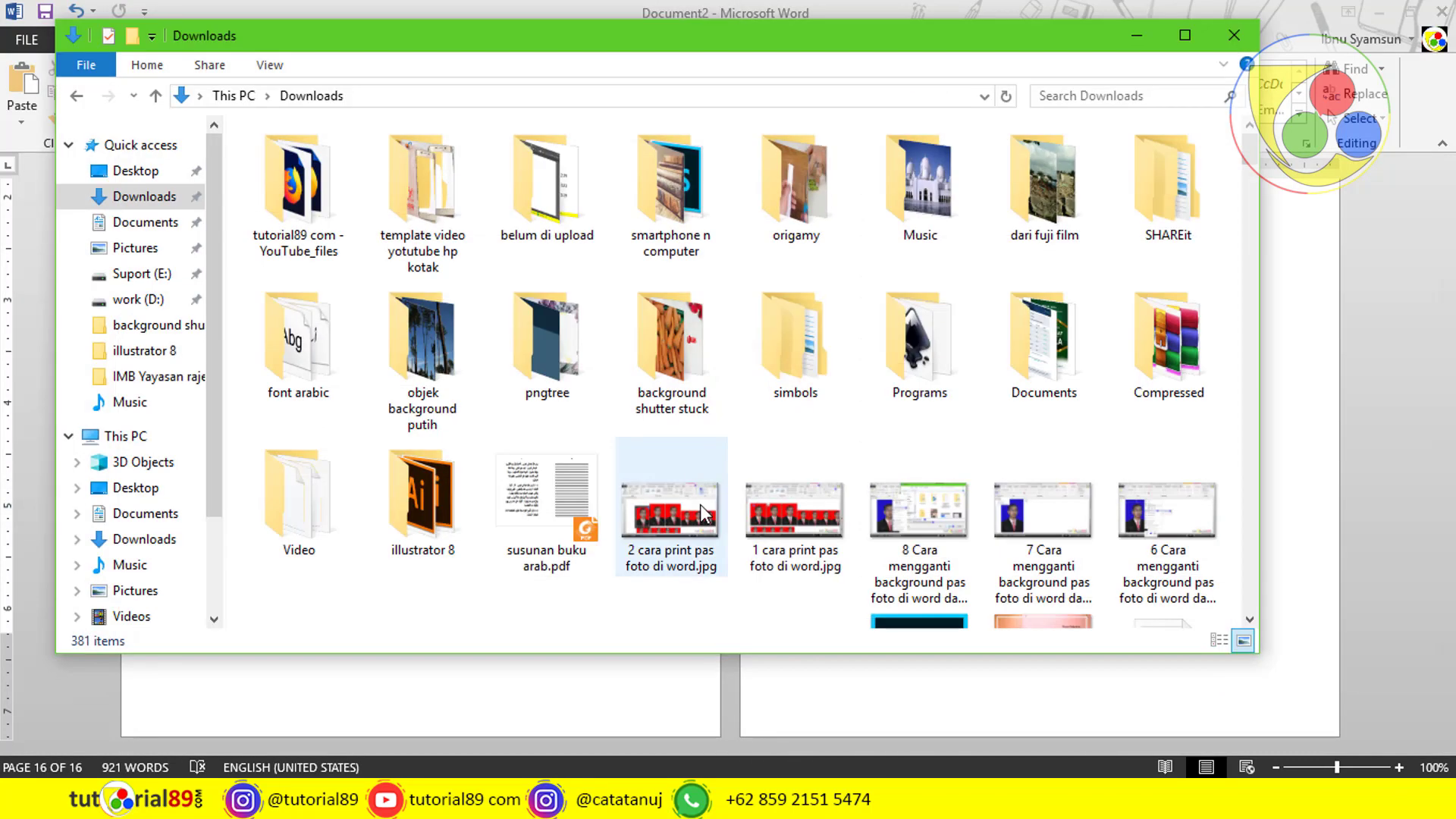
# Step: Check the 8-page susunan buku arab.pdf against the Risalah doa edisi khusus+ PDF, then minimize Foxit back to Word
pyautogui.doubleClick(559, 497)
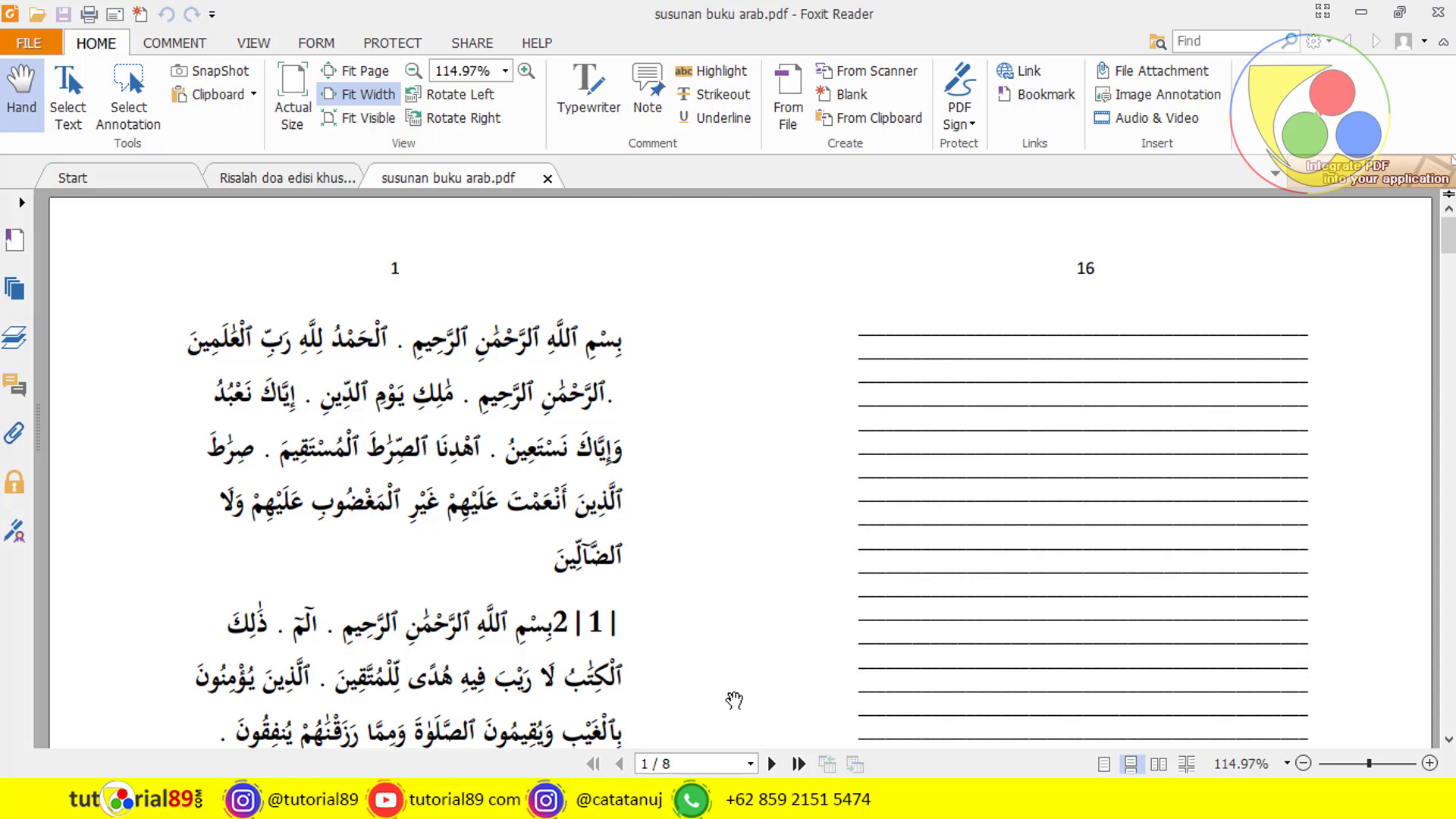
pyautogui.moveTo(734, 276); pyautogui.dragTo(713, 529)
pyautogui.click(302, 180)
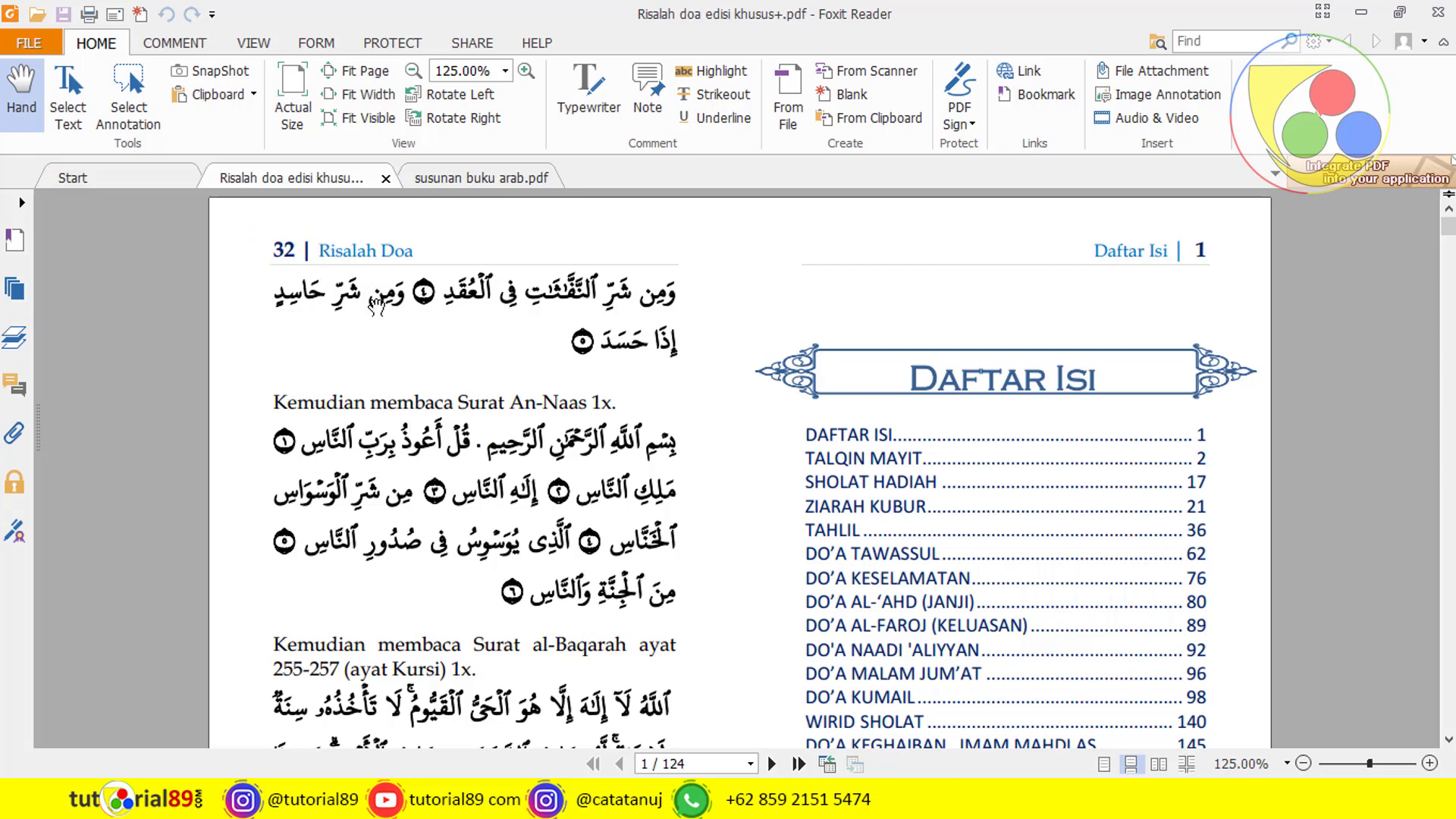
pyautogui.click(543, 180)
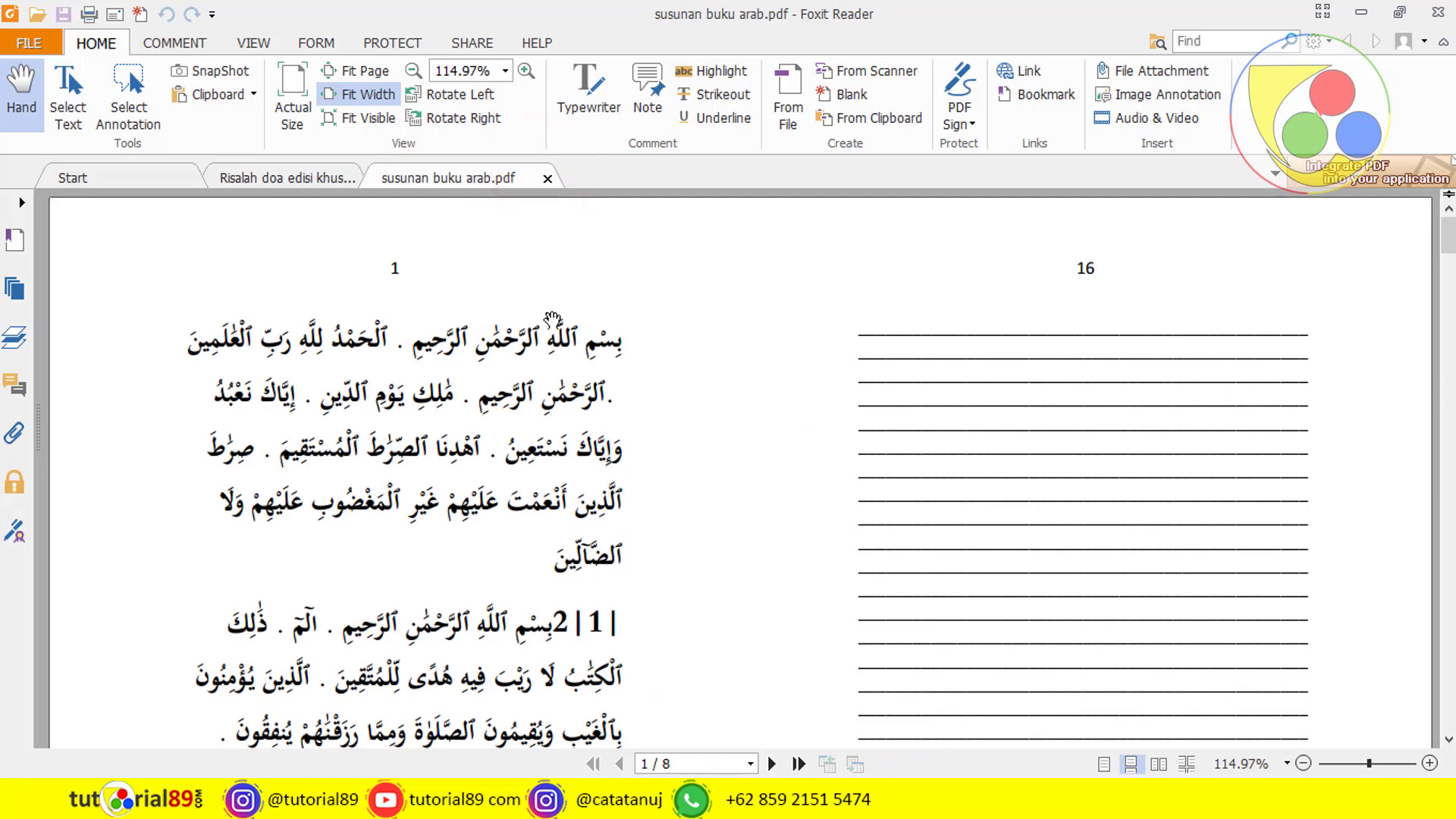
pyautogui.click(289, 180)
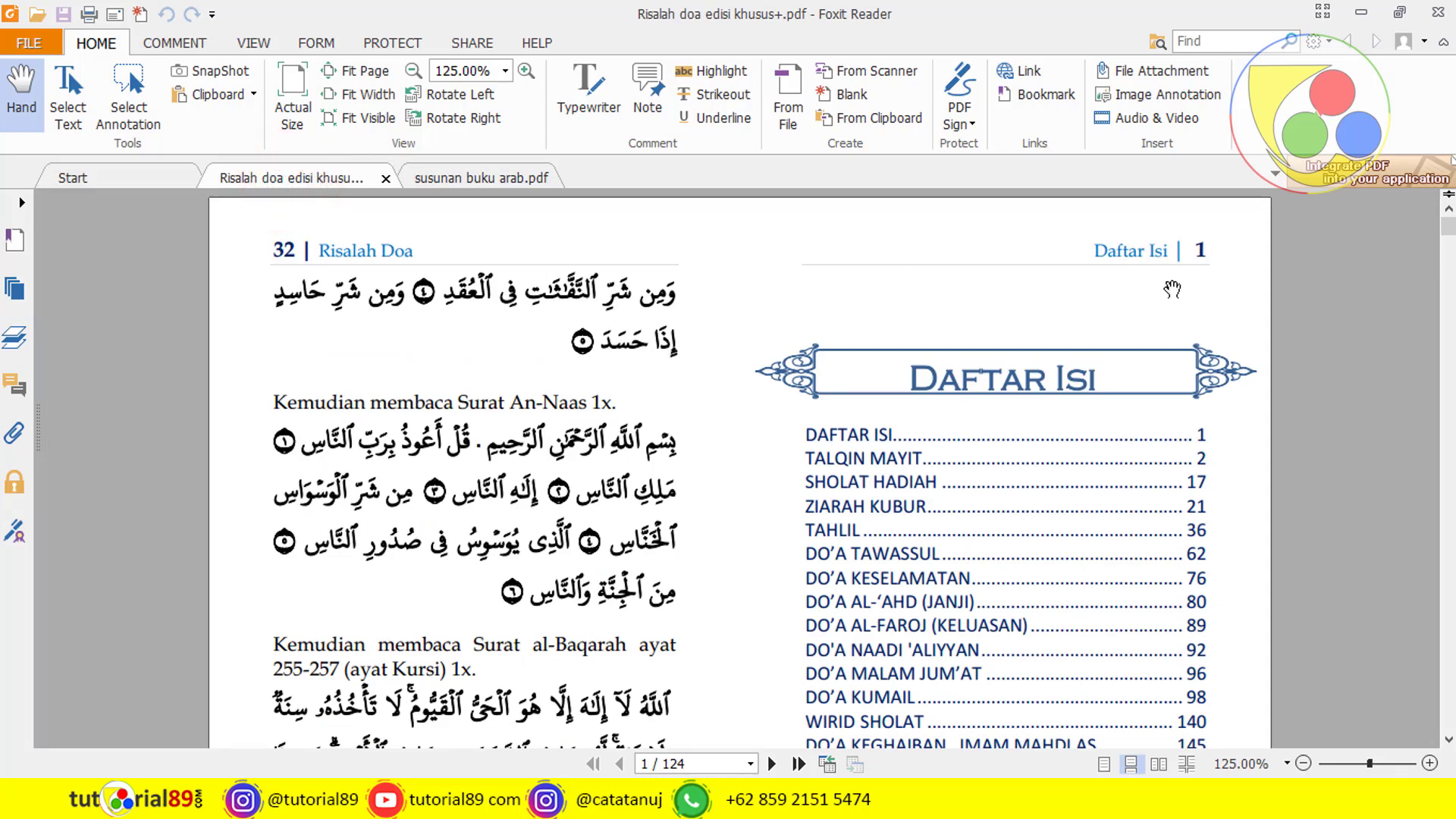
pyautogui.click(487, 179)
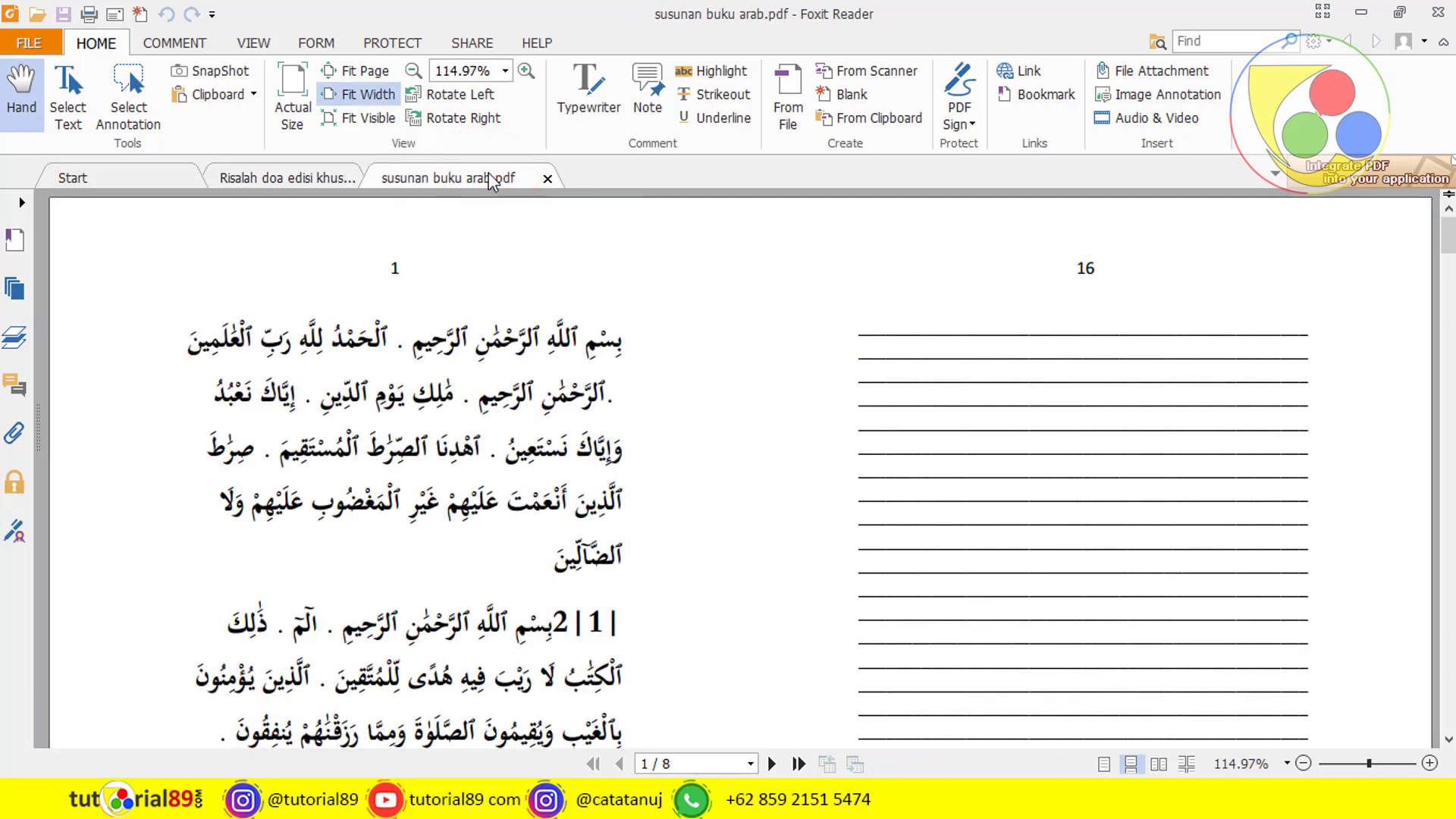
pyautogui.click(1367, 13)
pyautogui.click(804, 704)
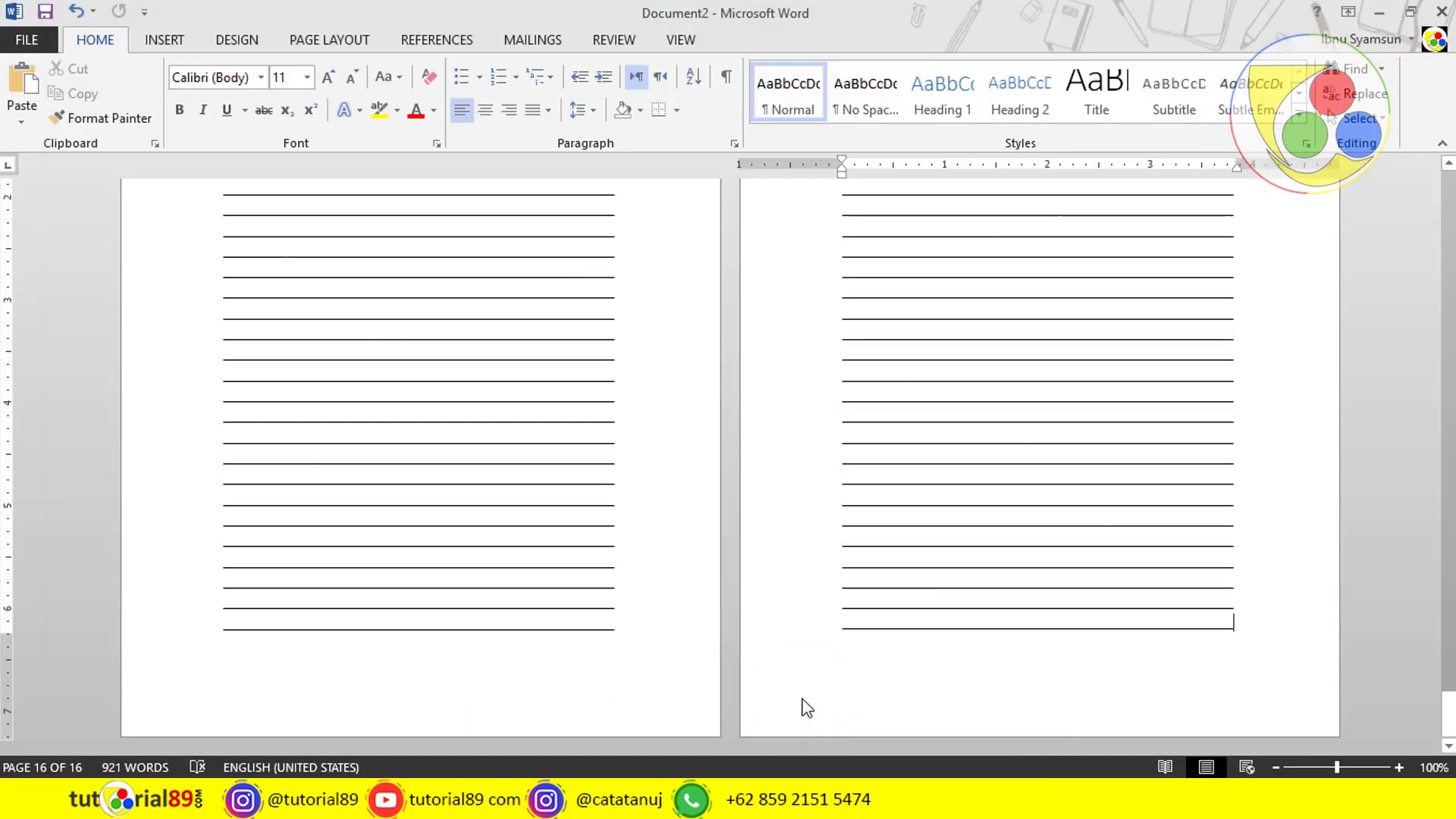
# Step: Jump to page 1 of Document2, showing the Bismillah and opening verses
pyautogui.hotkey('ctrl', 'Home')
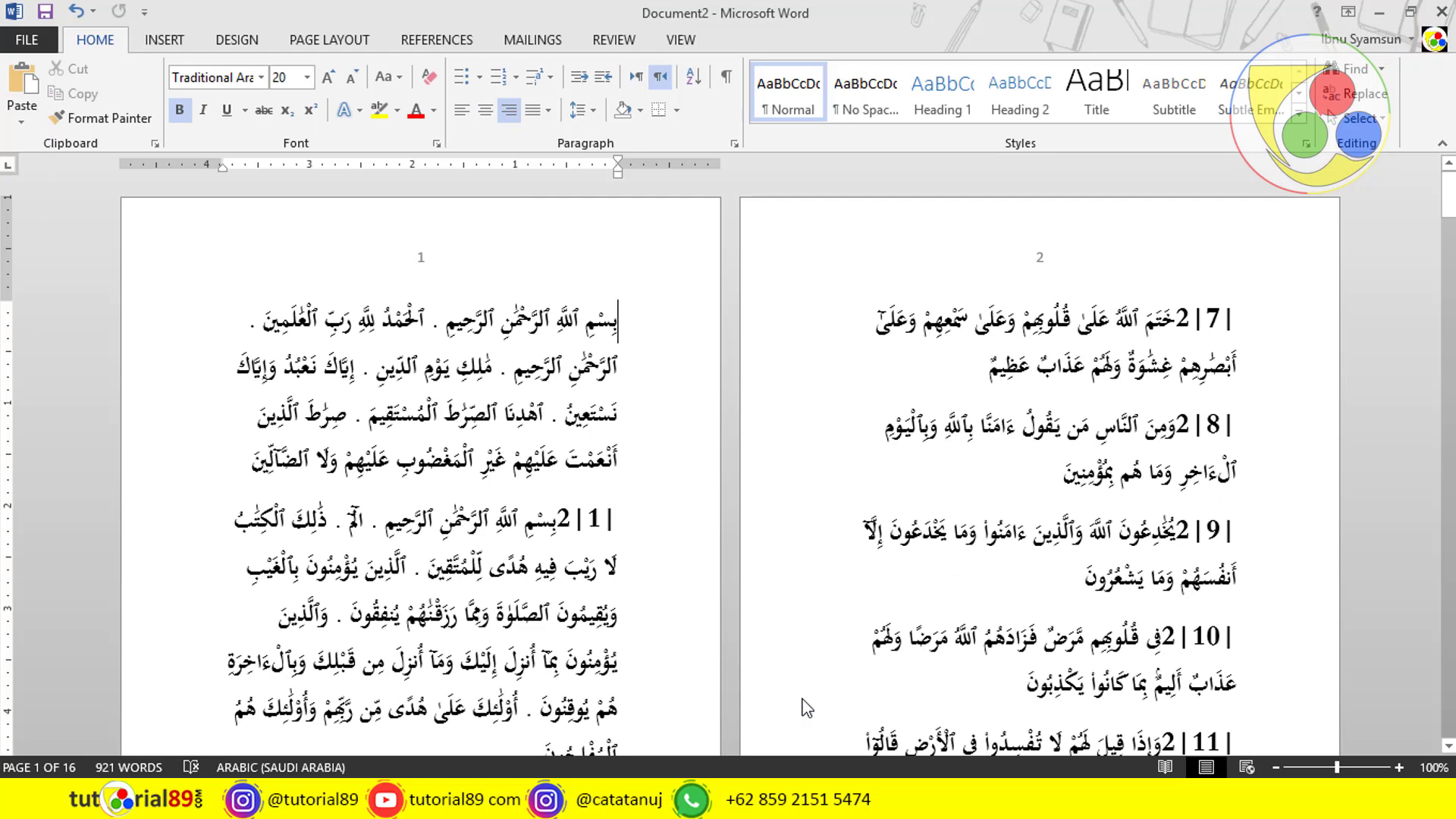